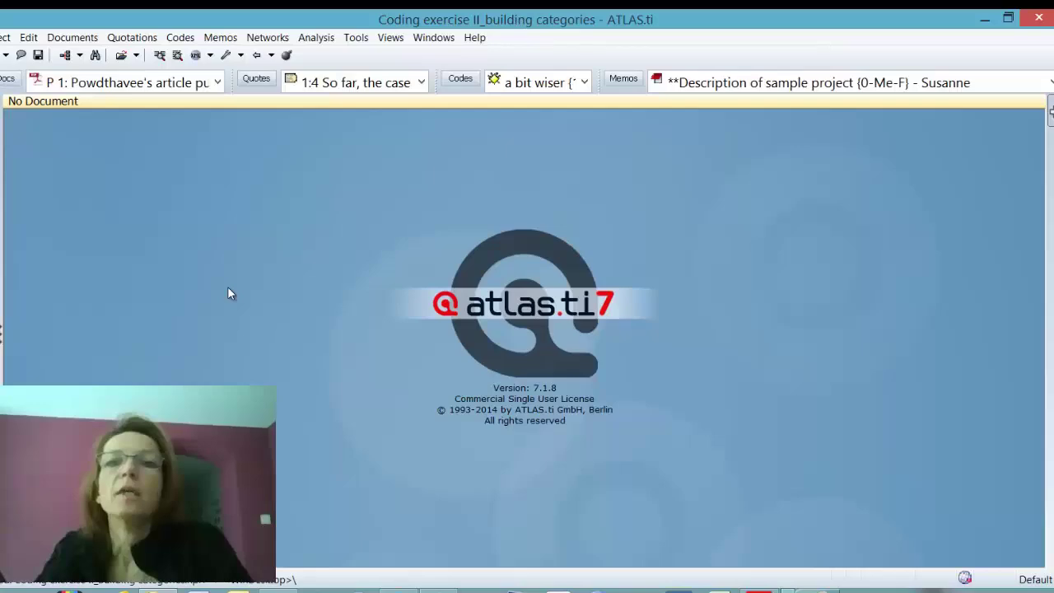
Open the Code Manager and look through the complete list of codes, ending back at its beginning
key("ctrl+F3")
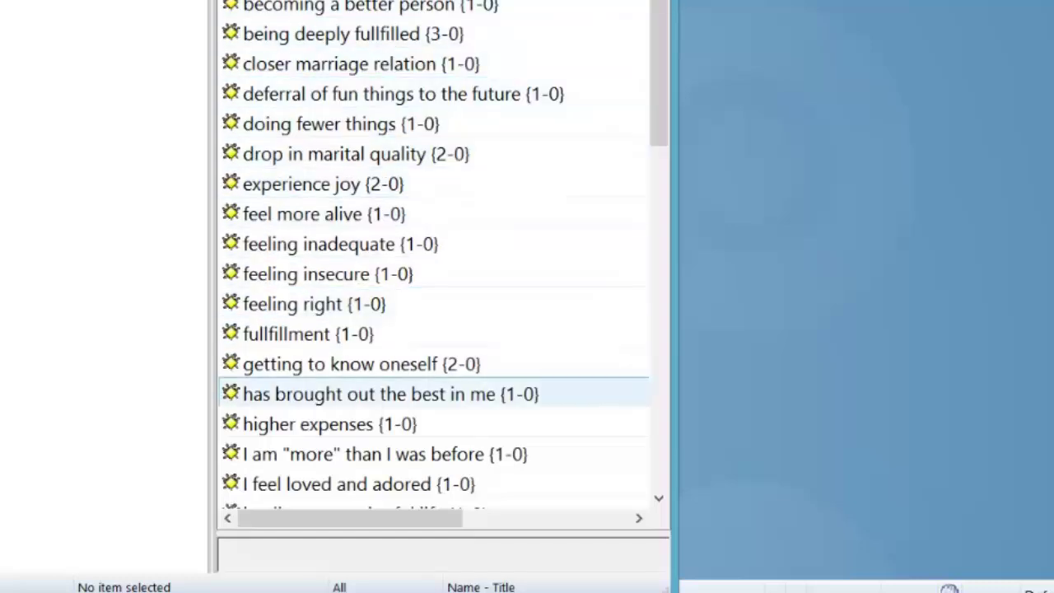
left_click_drag(659, 91, 659, 324)
left_click_drag(659, 264, 659, 371)
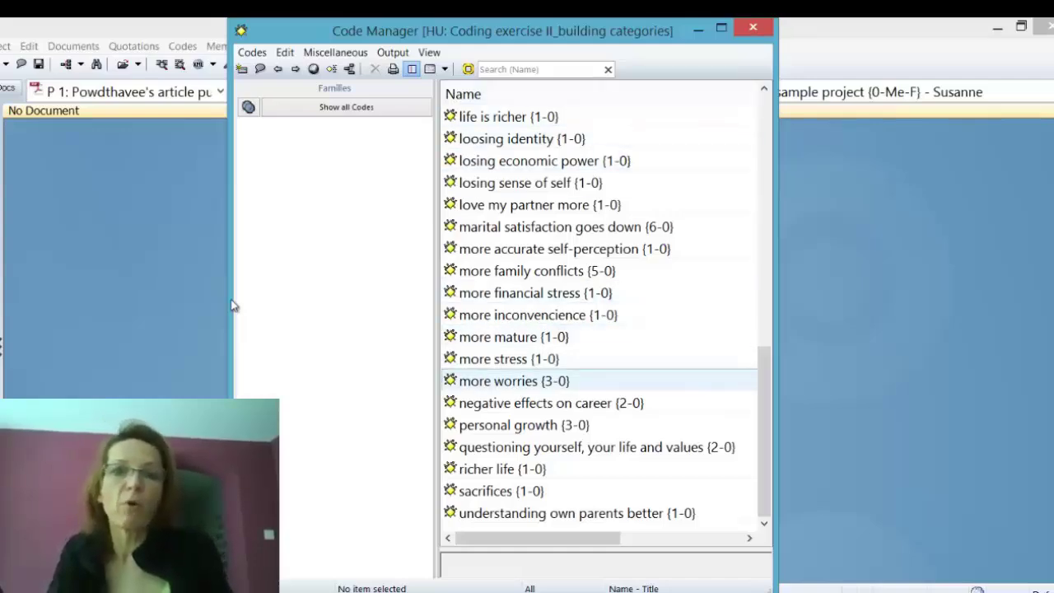
key("Home")
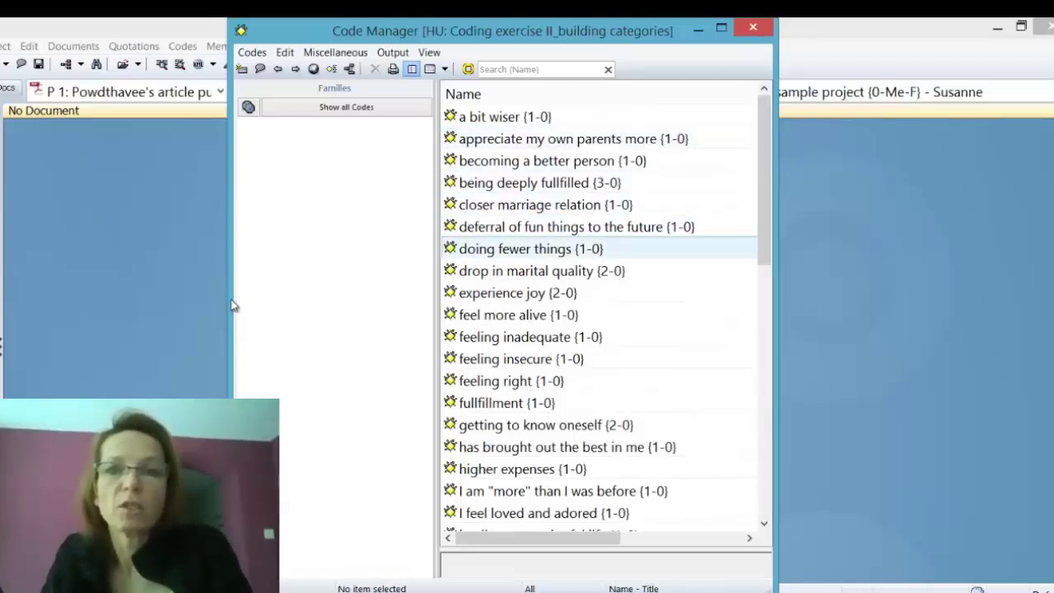
Display the quotation coded "doing fewer things" in its document and move the Code Manager aside to view the passage
double_click(531, 249)
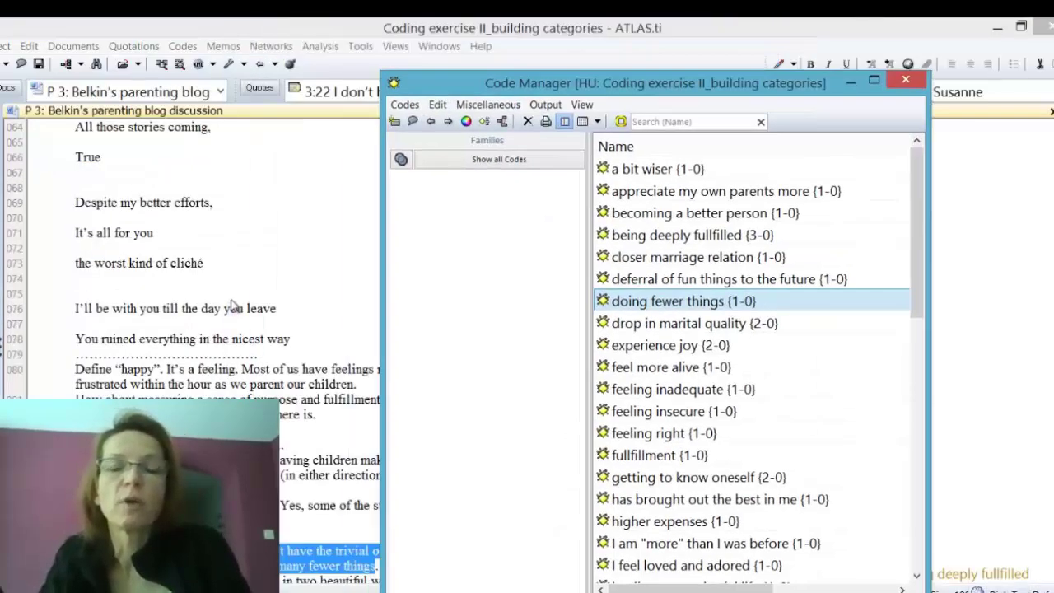
left_click(231, 300)
left_click_drag(717, 177, 468, 177)
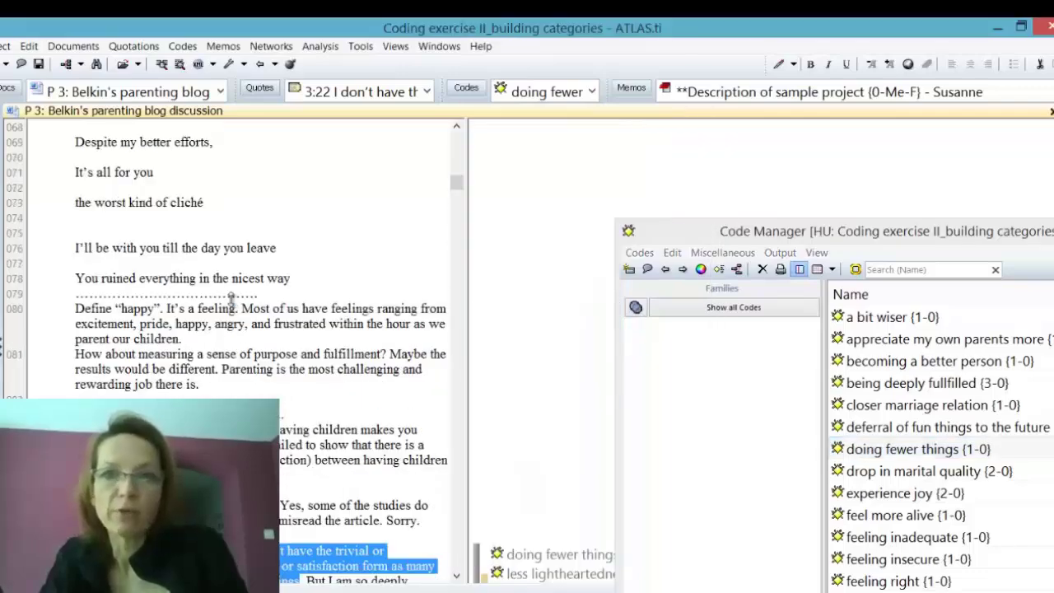
Bring the Code Manager back over the document, maximize it and widen its families pane
left_click_drag(824, 232, 695, 165)
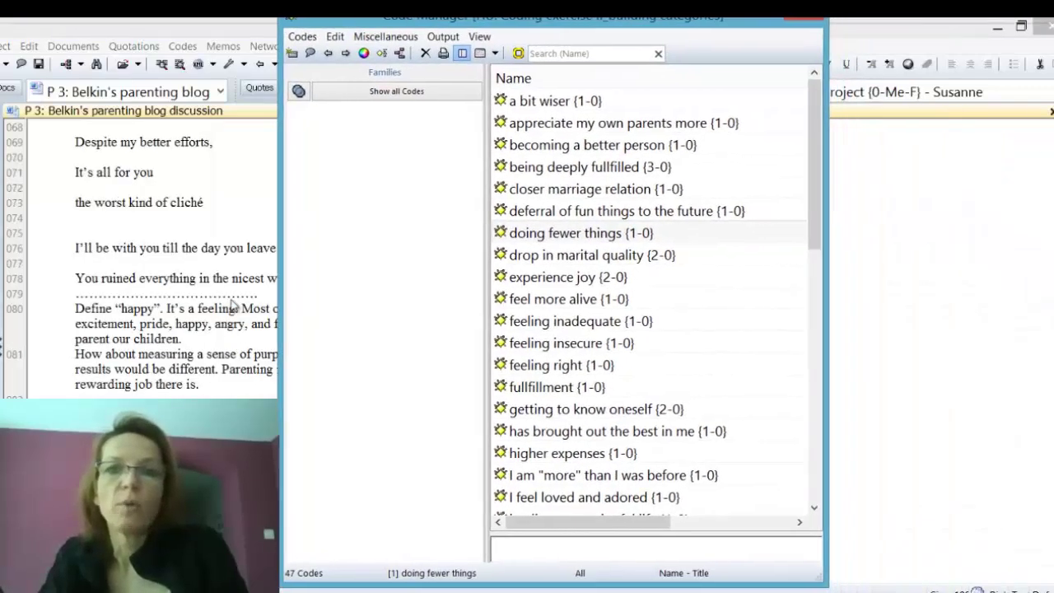
key("super+Up")
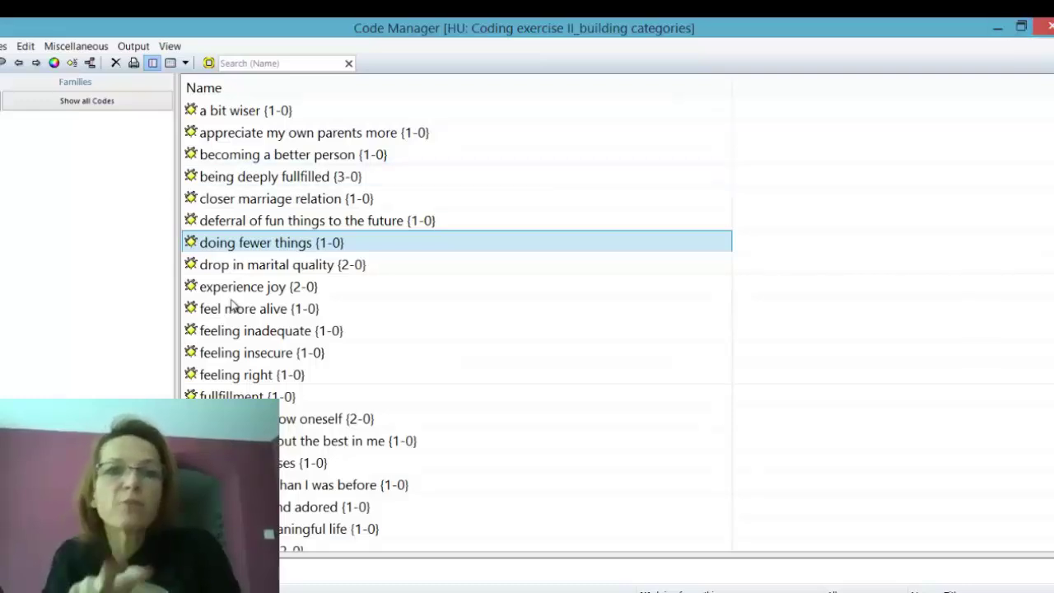
left_click_drag(232, 299, 233, 307)
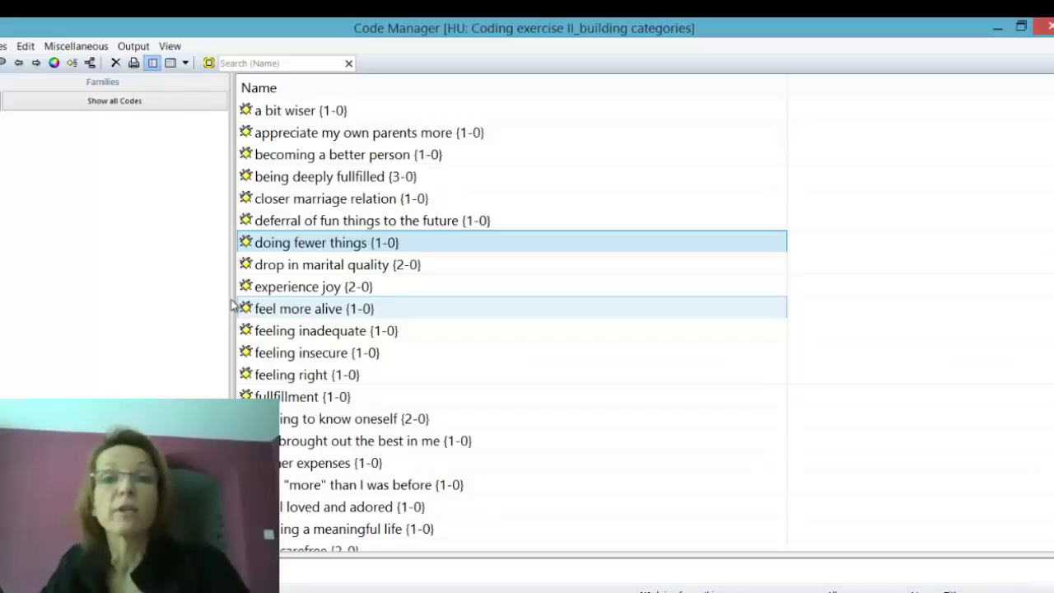
Review the codes one by one from "a bit wiser" to "I feel loved and adored" and return to the first code
left_click(301, 111)
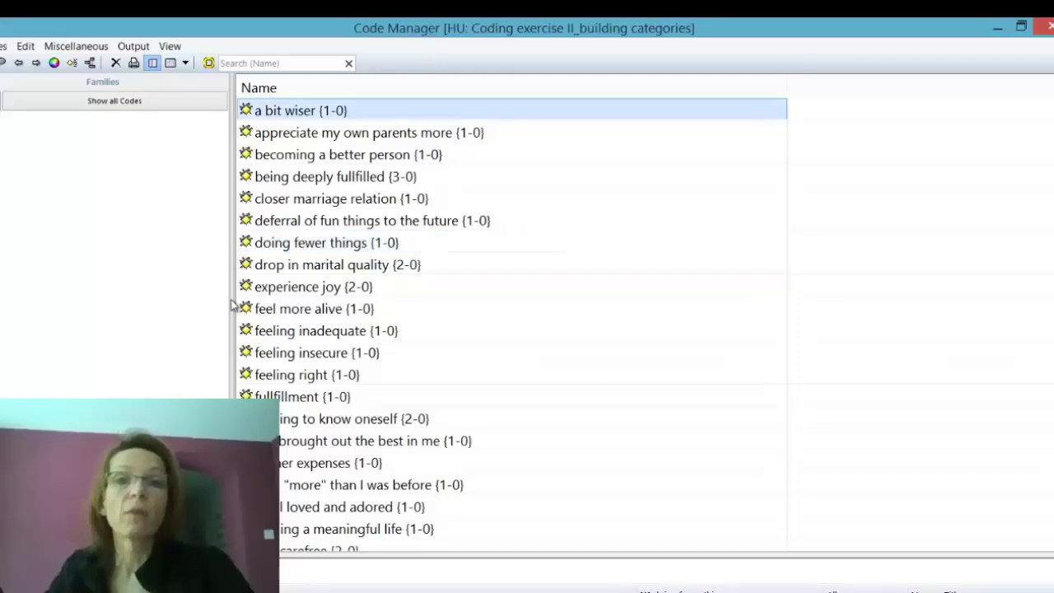
left_click(354, 132)
key("Down")
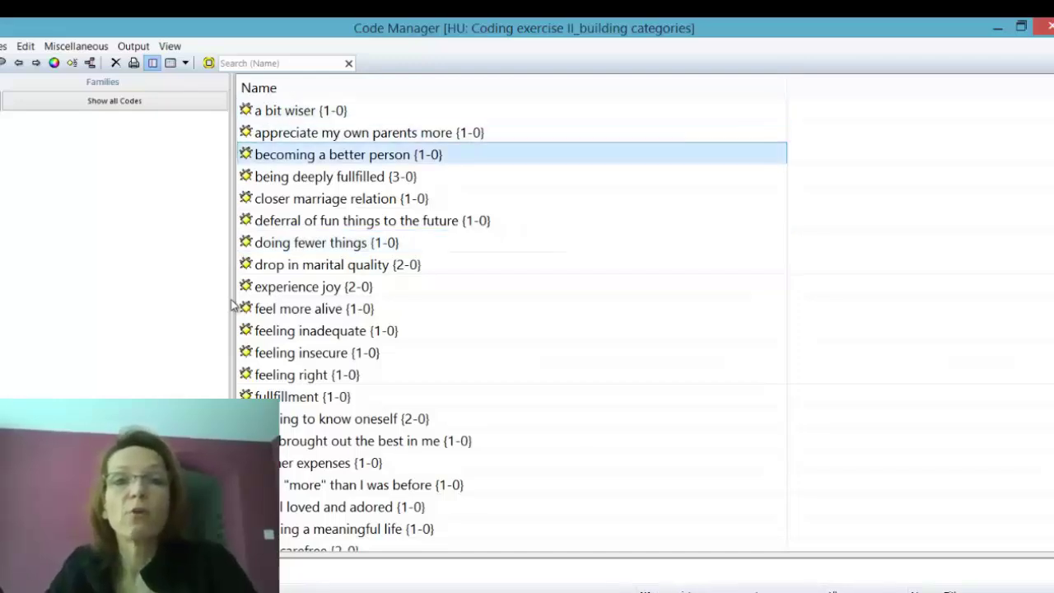
key("Down")
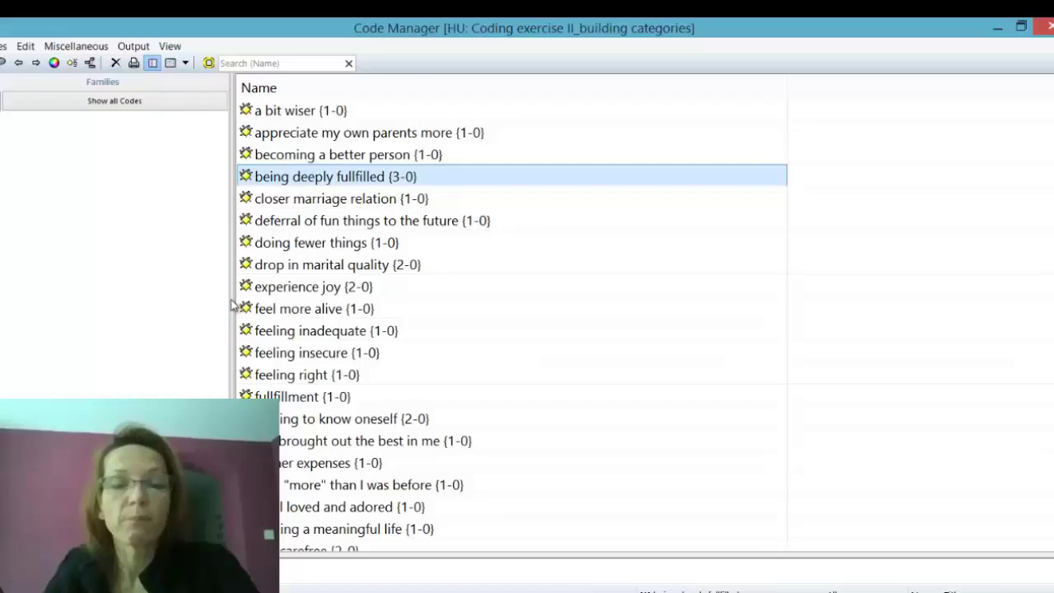
key("Down")
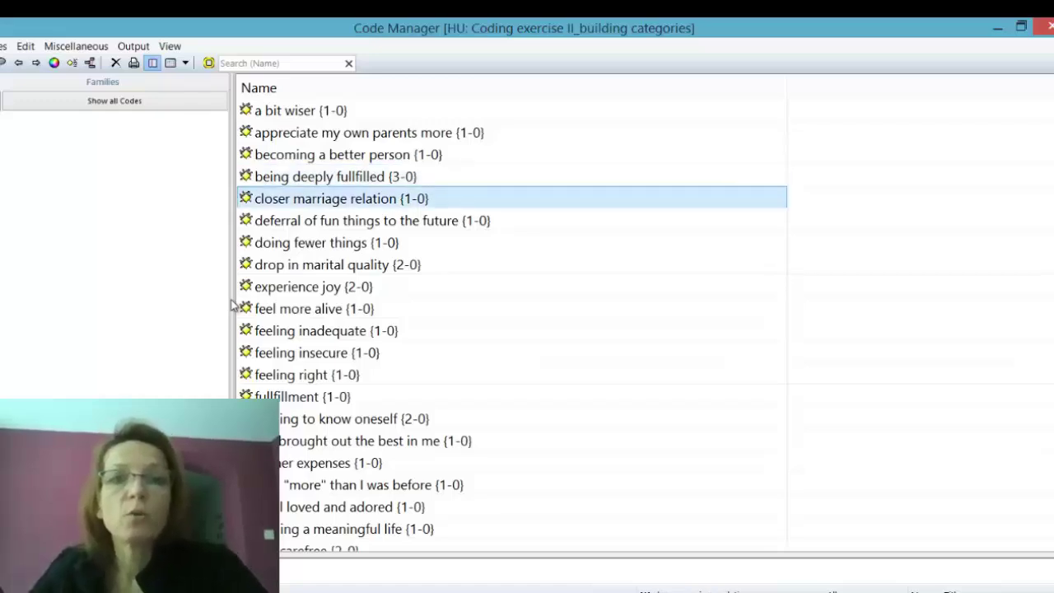
key("shift+Down")
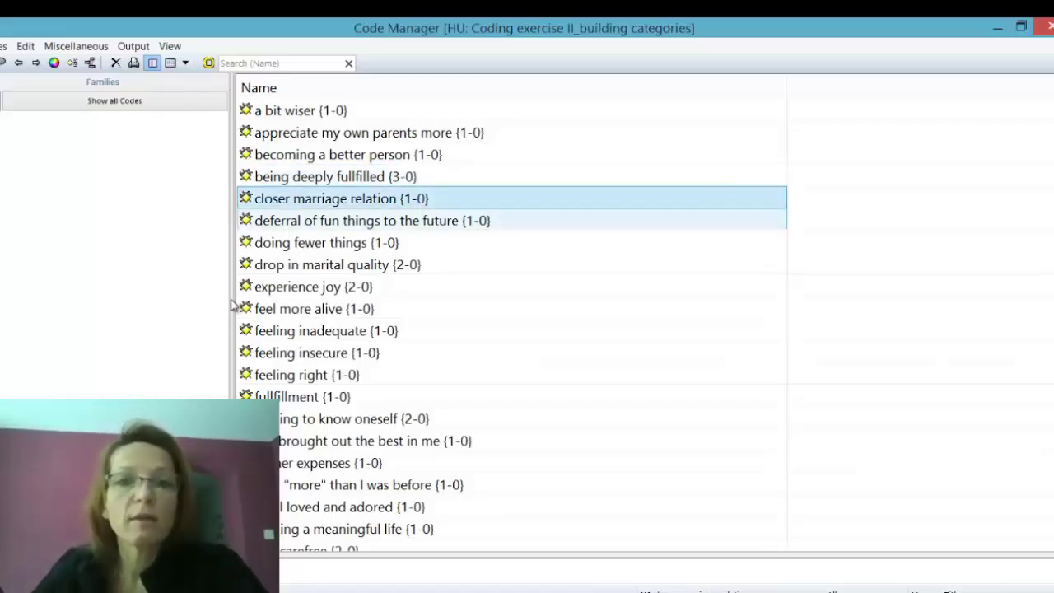
key("ctrl+Down")
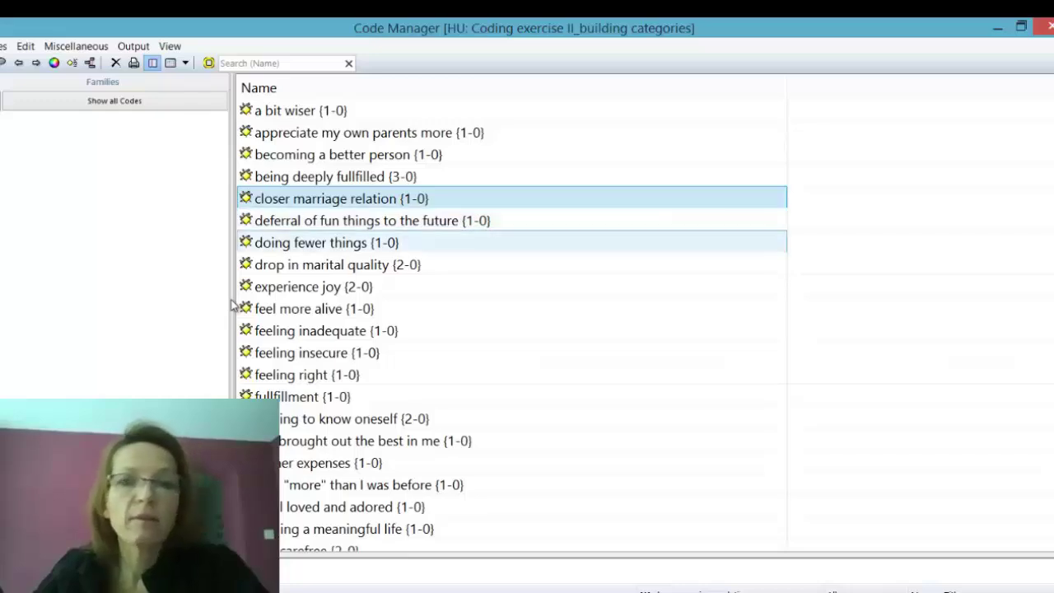
key("ctrl+Down")
key("ctrl+Down")
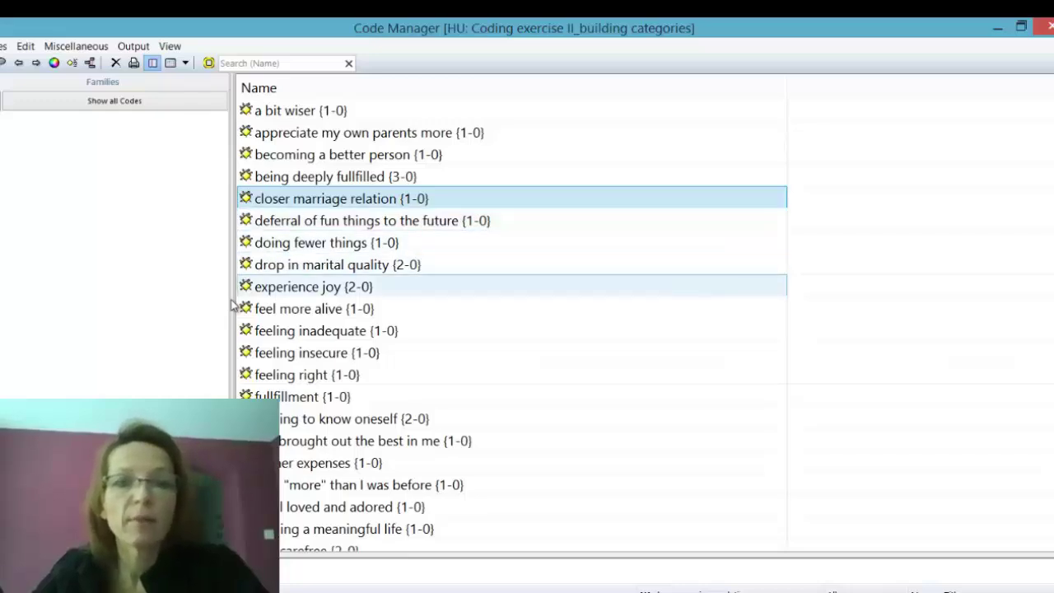
key("ctrl+Down")
key("ctrl+Down")
key("ctrl+Up")
key("ctrl+Down")
key("ctrl+Down")
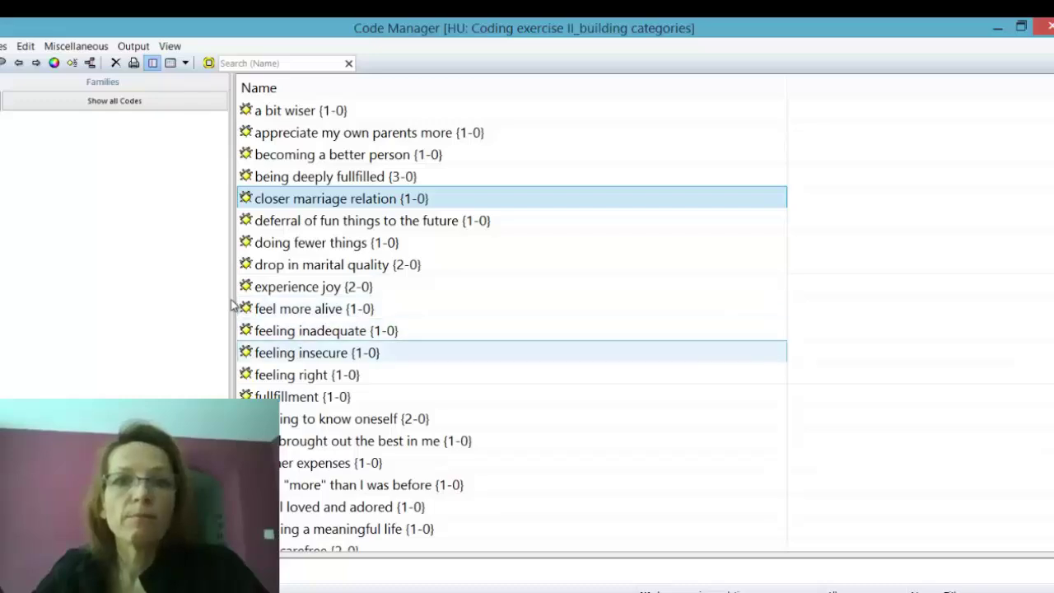
key("ctrl+Down")
key("ctrl+Down")
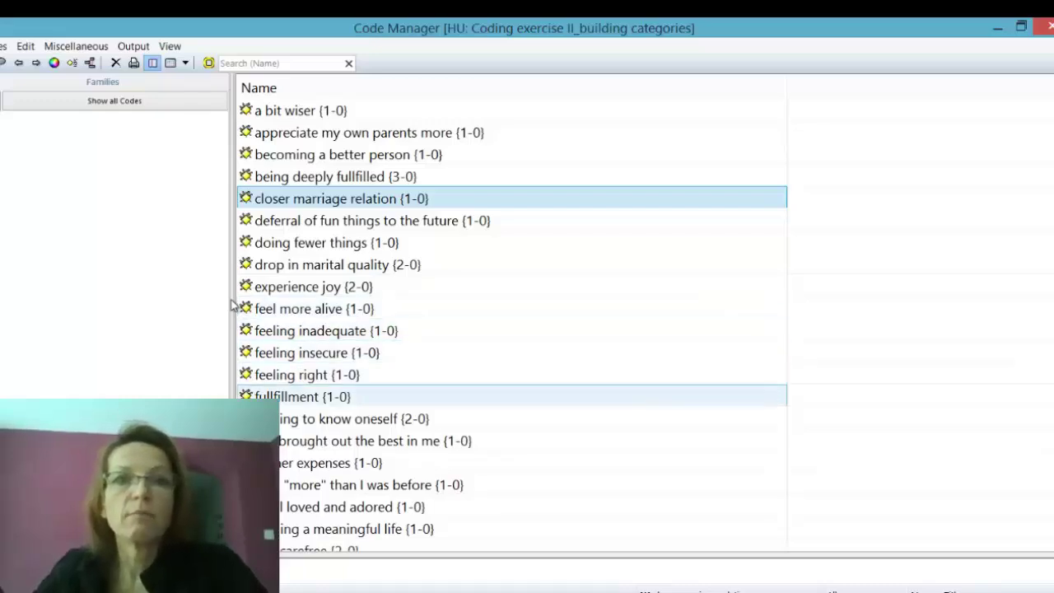
key("ctrl+Down")
key("ctrl+Down")
key("ctrl+Down")
key("ctrl+Down")
key("ctrl+Down")
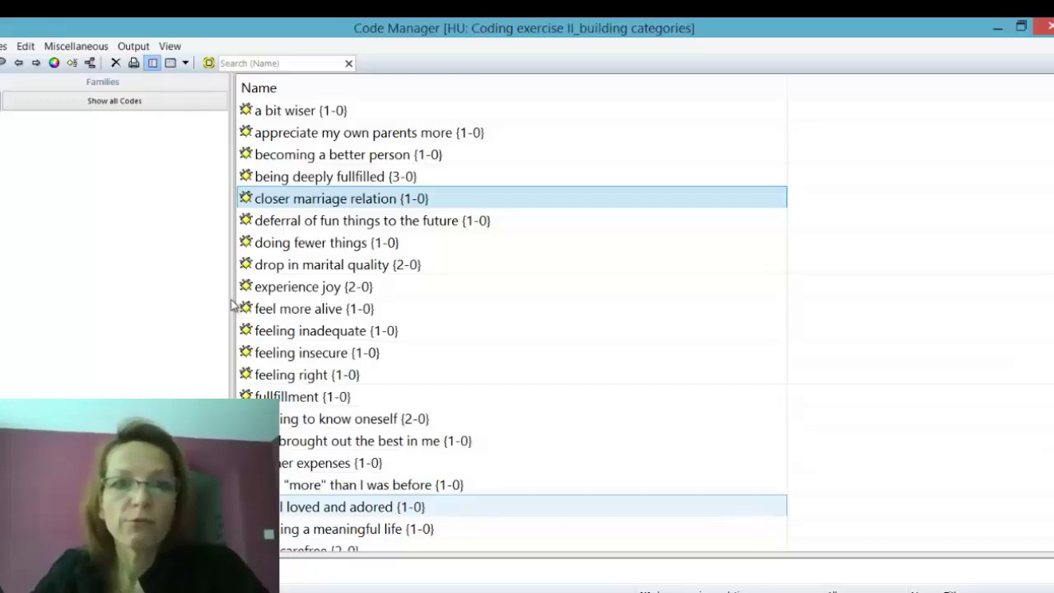
key("ctrl+Up")
key("ctrl+Up")
key("ctrl+Up")
key("ctrl+Up")
key("ctrl+Up")
key("ctrl+Up")
key("ctrl+Up")
key("ctrl+Up")
key("ctrl+Up")
key("ctrl+Up")
key("ctrl+Up")
key("ctrl+Up")
key("ctrl+Up")
key("ctrl+Up")
key("ctrl+Up")
key("ctrl+Up")
key("ctrl+Up")
key("ctrl+Up")
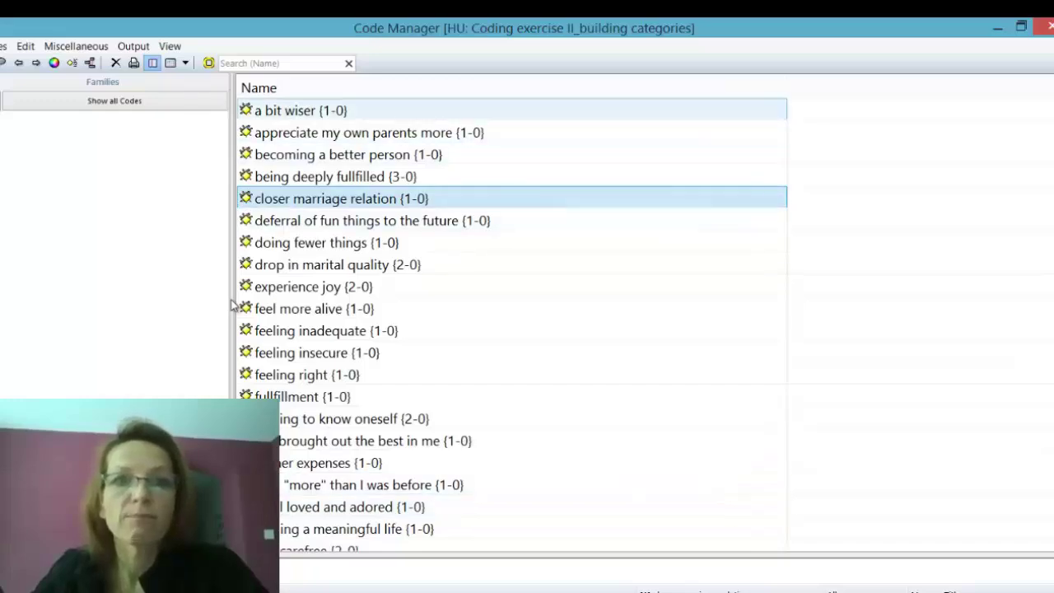
Select the five consecutive codes from "a bit wiser" through "closer marriage relation"
key("space")
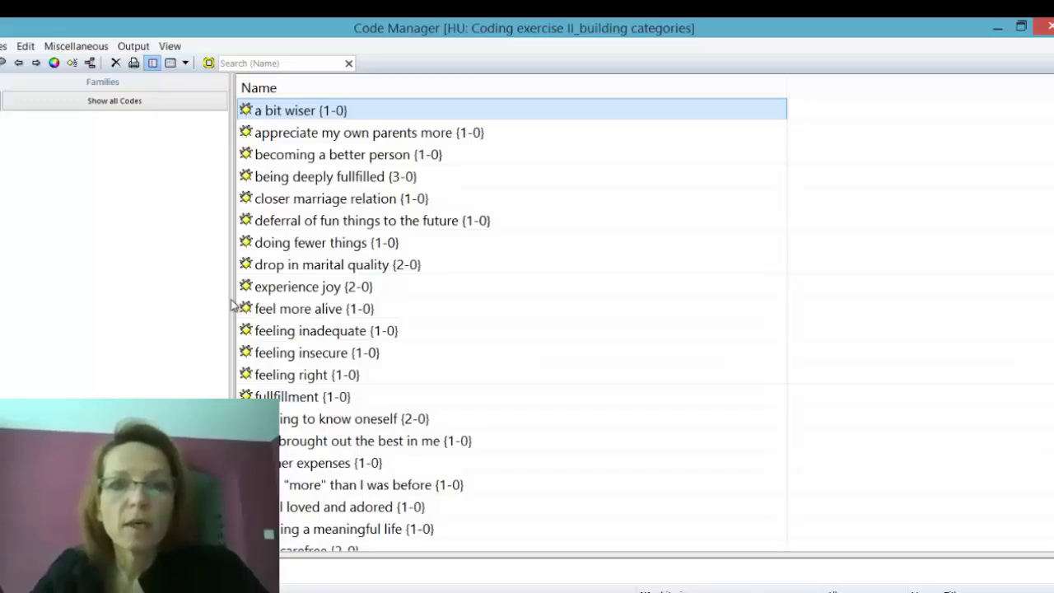
key("shift+Down")
key("shift+Down")
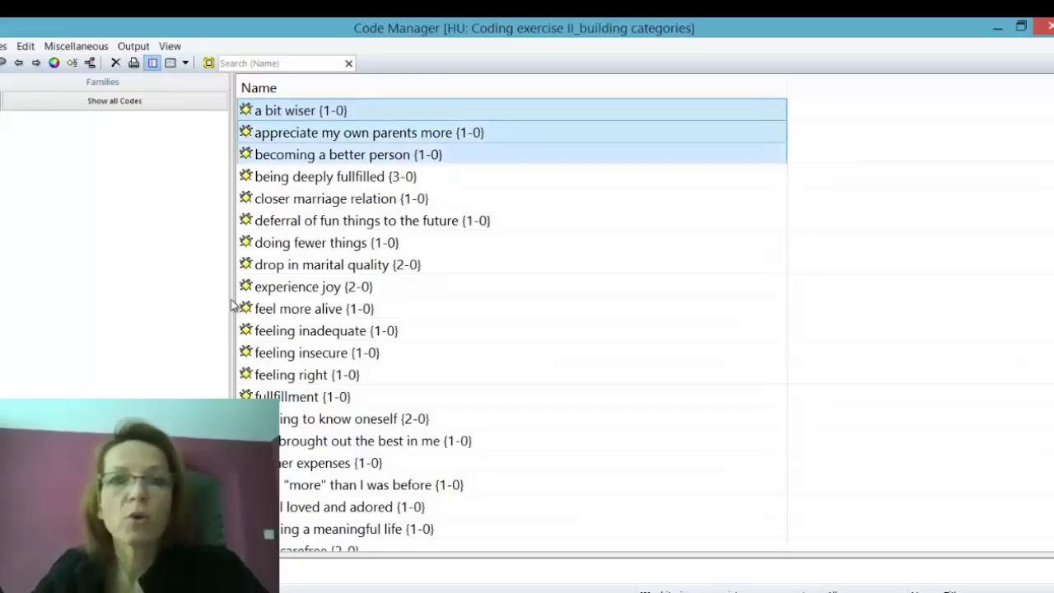
key("shift+Down")
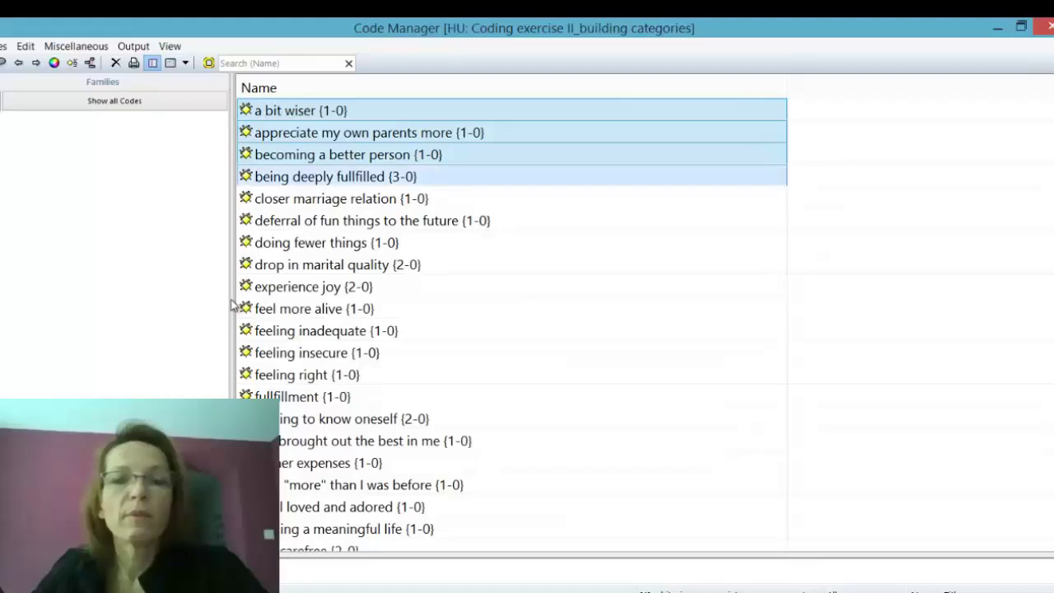
key("shift+Down")
Add the codes "experience joy" and "feel more alive" to the current selection
key("ctrl+Down")
key("ctrl+Down")
key("ctrl+Down")
key("ctrl+Down")
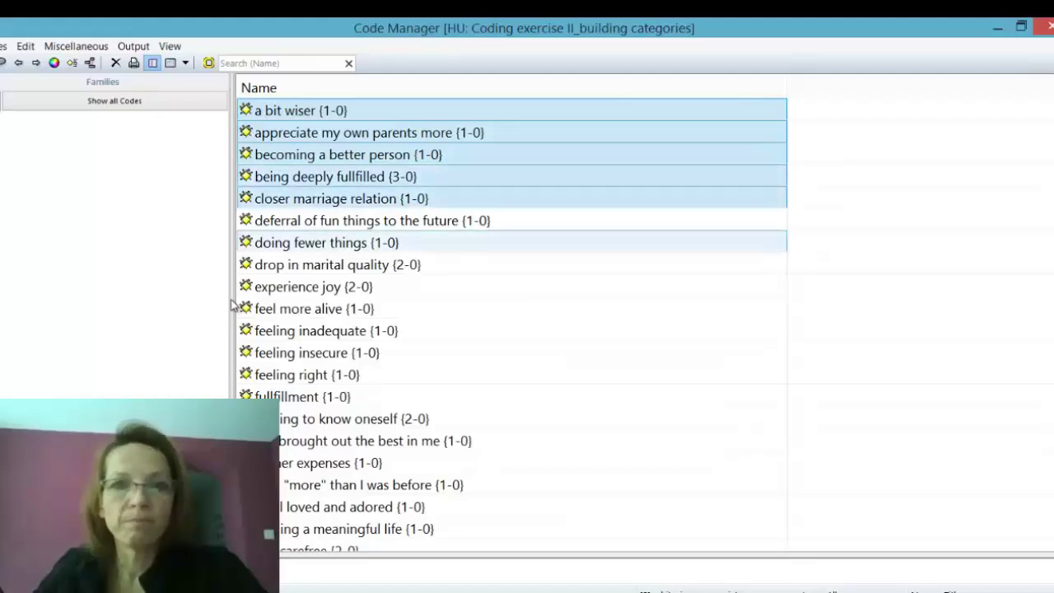
key("ctrl+Up")
key("ctrl+Down")
key("ctrl+space")
key("ctrl+Down")
key("ctrl+space")
key("ctrl+space")
key("ctrl+Down")
key("ctrl+Down")
key("ctrl+Down")
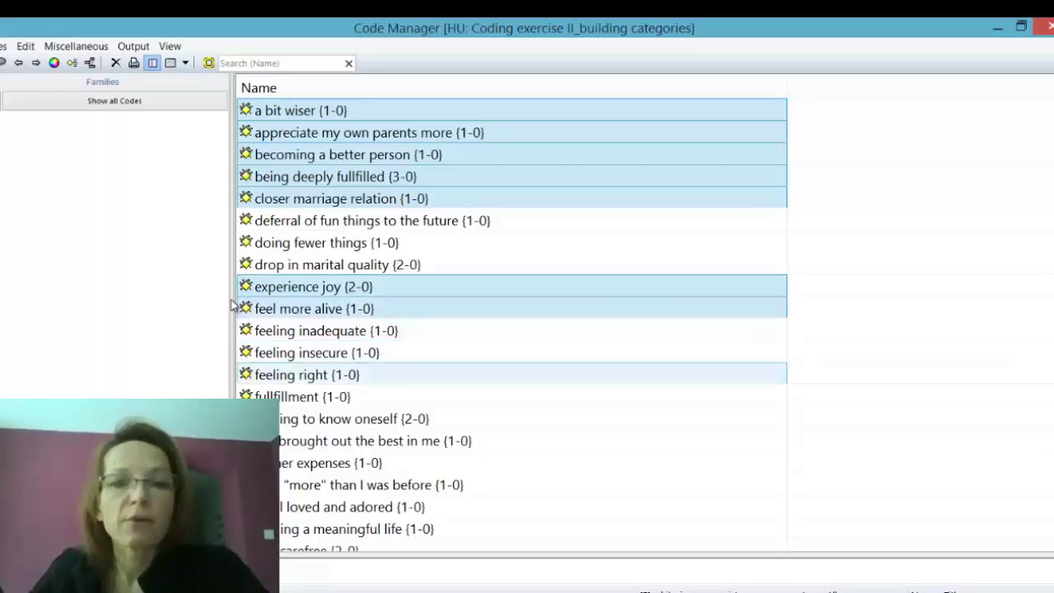
Add "feeling right", "fullfillment", "getting to know oneself" and "has brought out the best in me" to the code selection
key("ctrl+space")
key("ctrl+Down")
key("ctrl+space")
key("ctrl+Down")
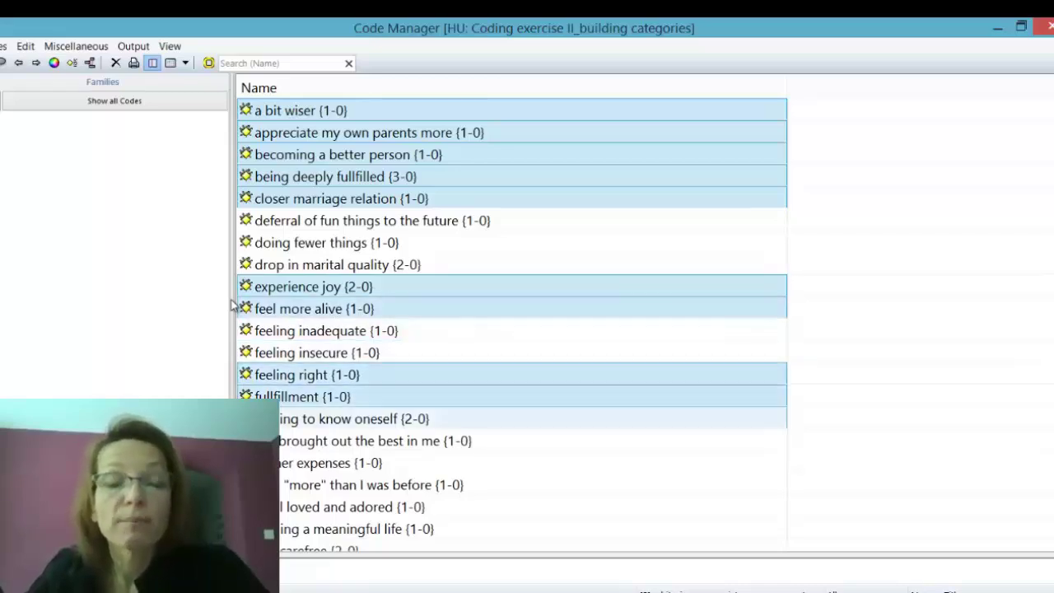
key("ctrl+space")
key("ctrl+Down")
key("ctrl+space")
key("ctrl+Down")
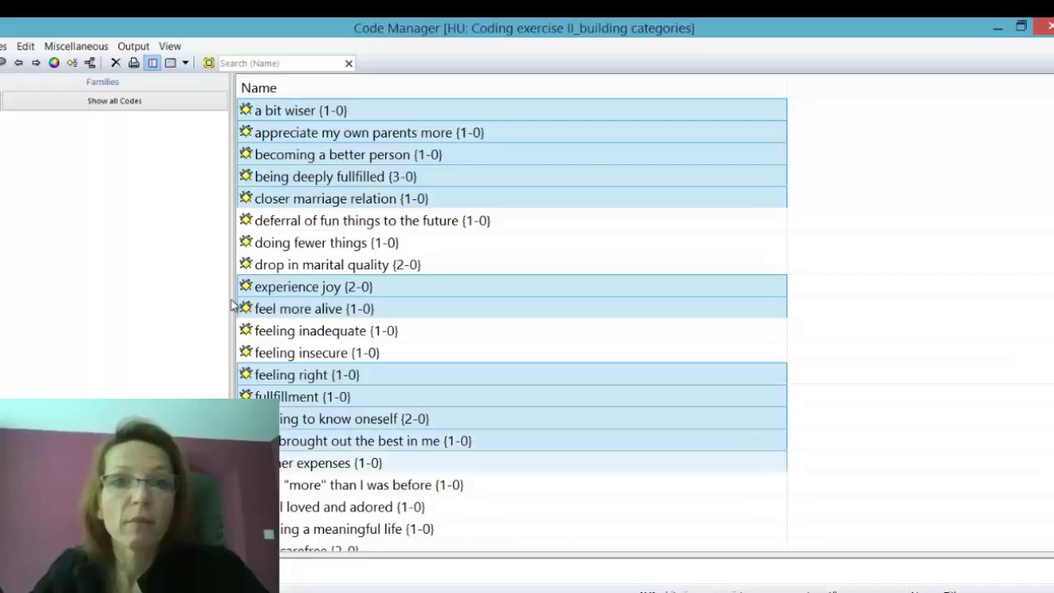
key("ctrl+Up")
key("ctrl+Up")
key("ctrl+Up")
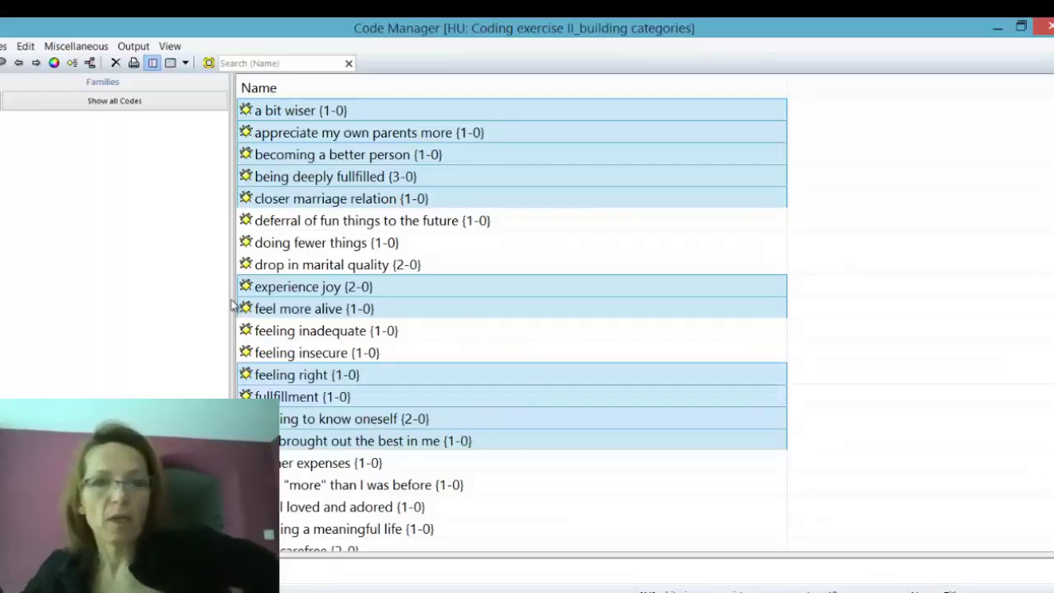
Create a code family named "effects of parenting: pos" from the selected codes
left_click_drag(245, 307, 232, 305)
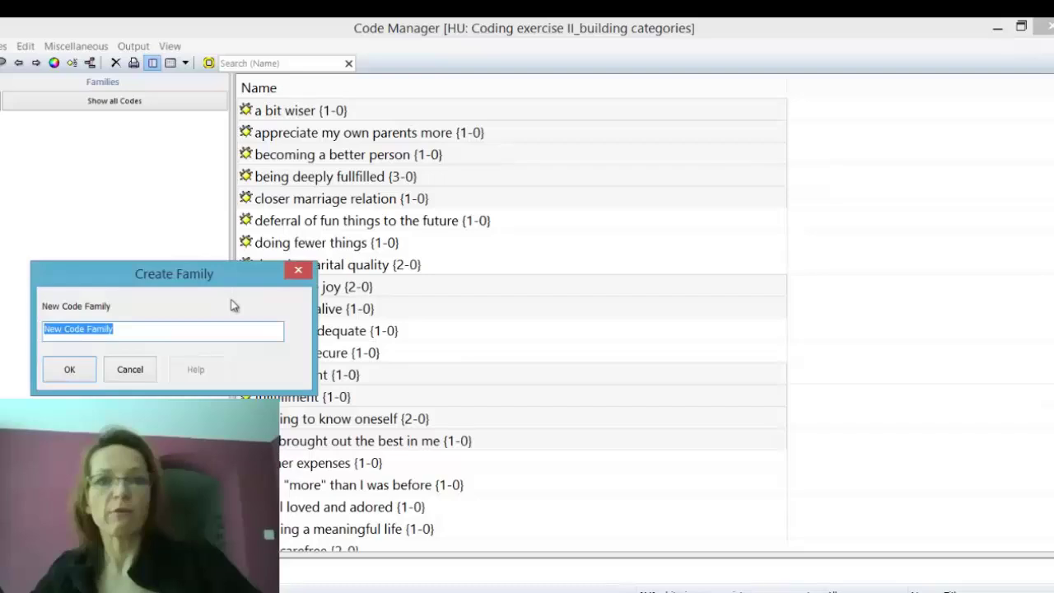
type("effects of parenting: pos")
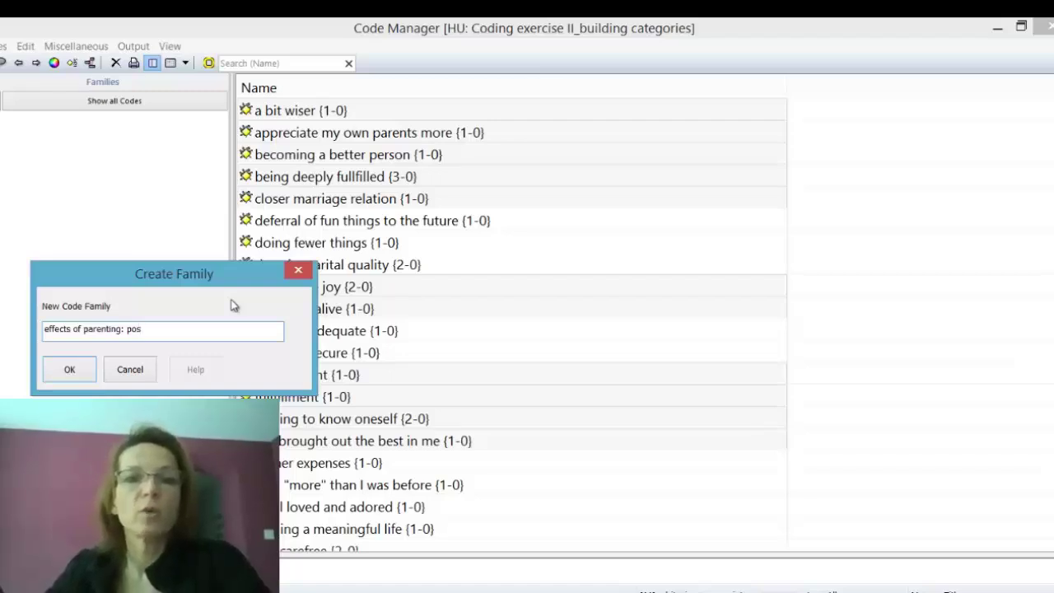
key("Return")
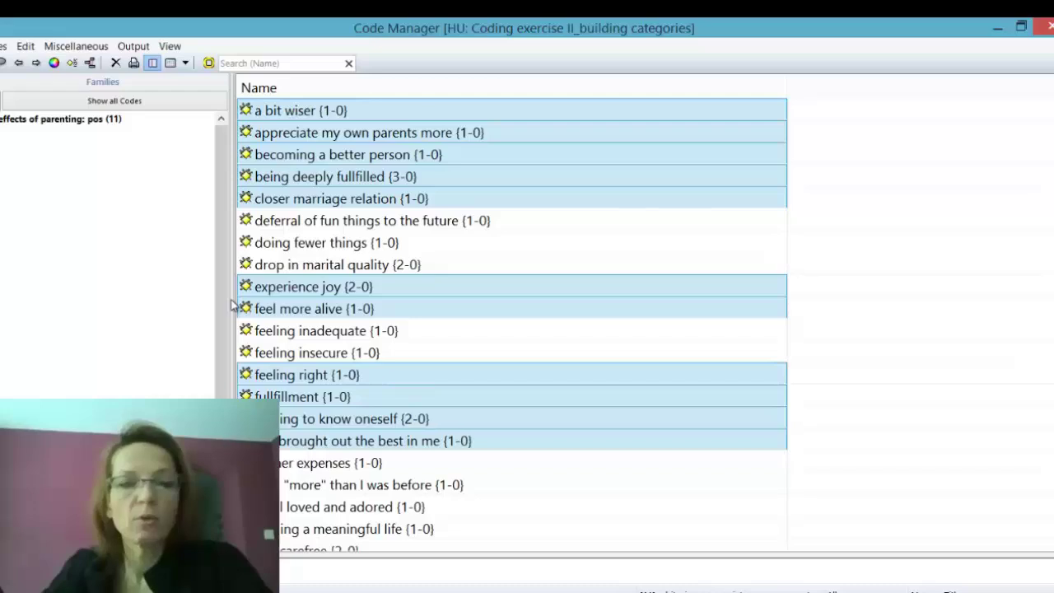
Select the four consecutive codes from "I am "more" than I was before" through "less carefree"
scroll(233, 305, "down", 4)
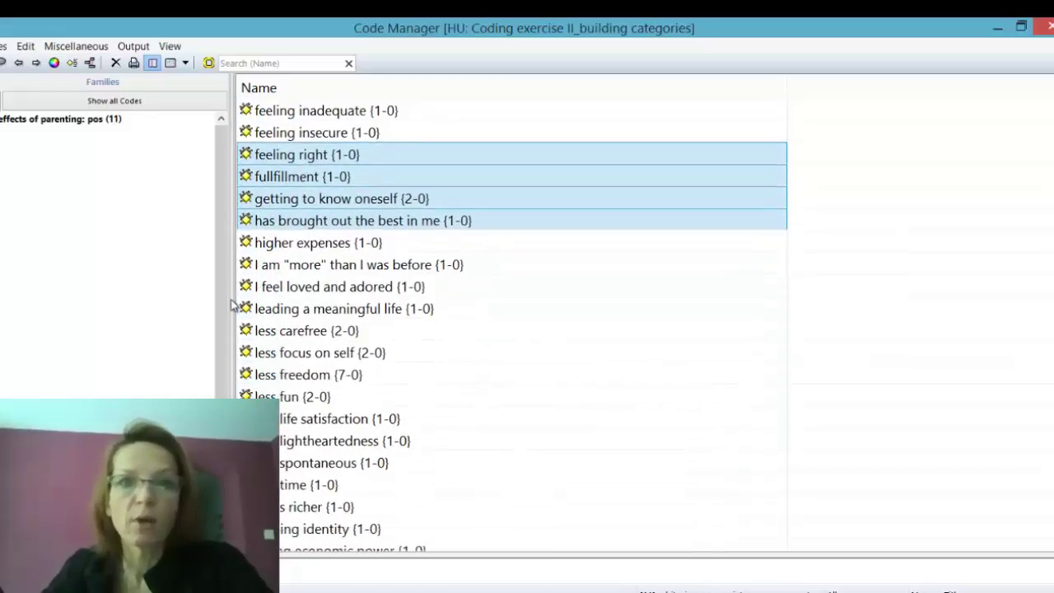
key("Down")
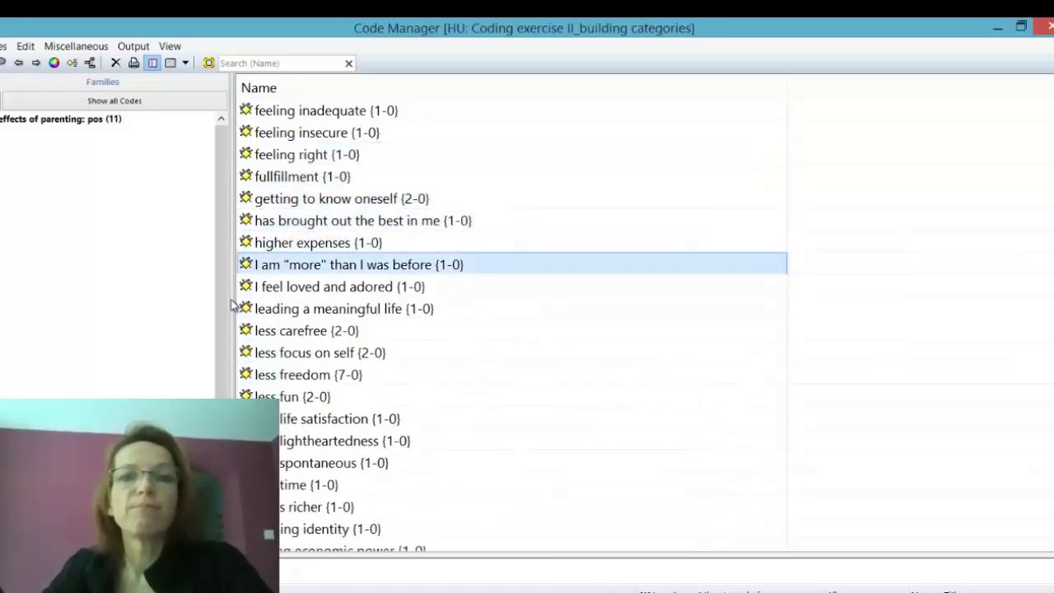
key("shift+Down")
key("shift+Down")
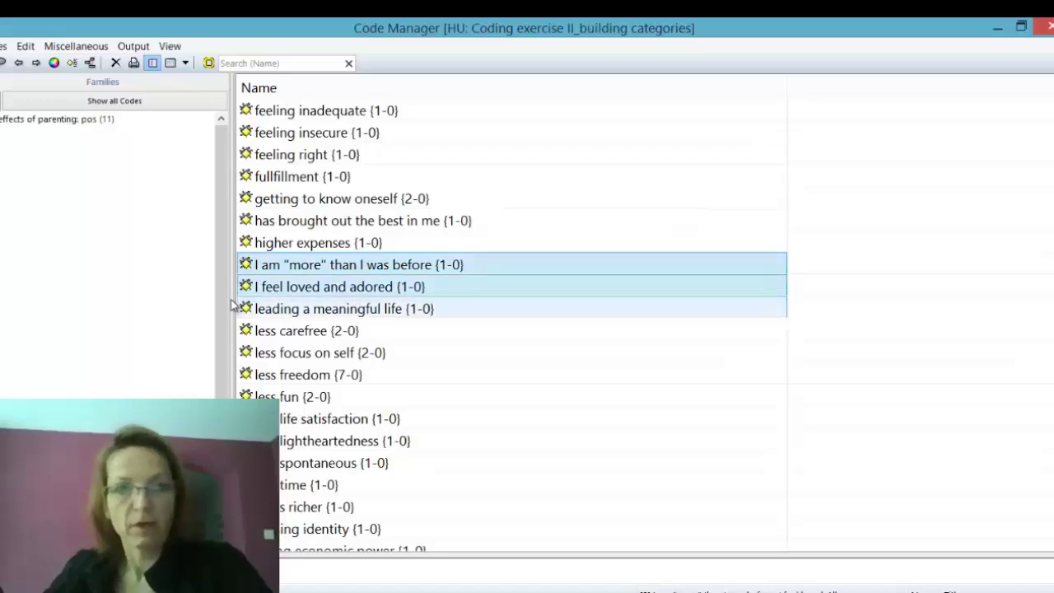
key("shift+Down")
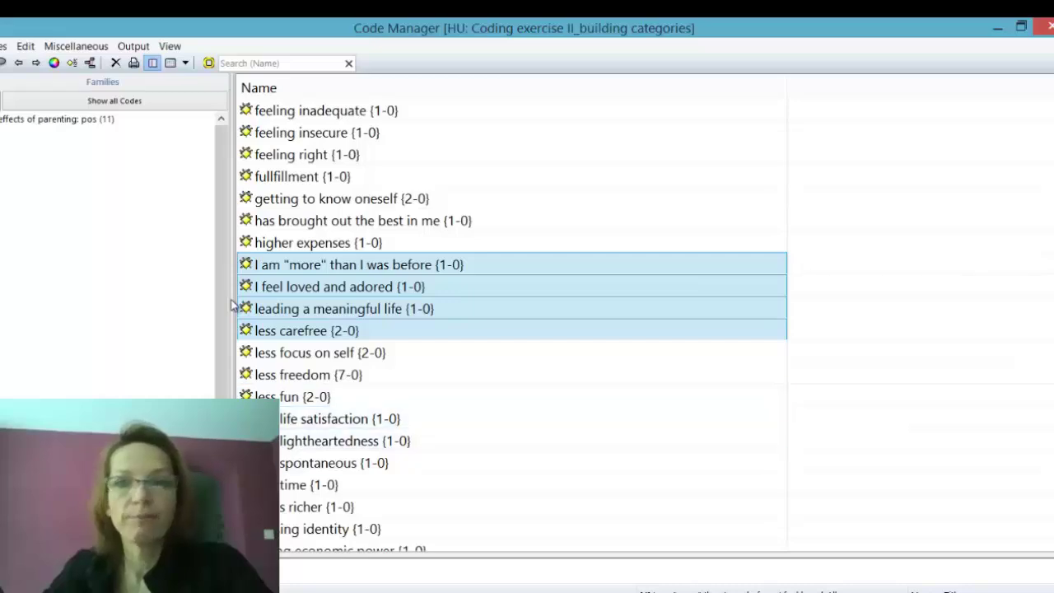
Add "life is richer", "love my partner more", "more accurate self-perception" and "more mature" to the code selection
scroll(233, 304, "down", 3)
scroll(233, 304, "down", 1)
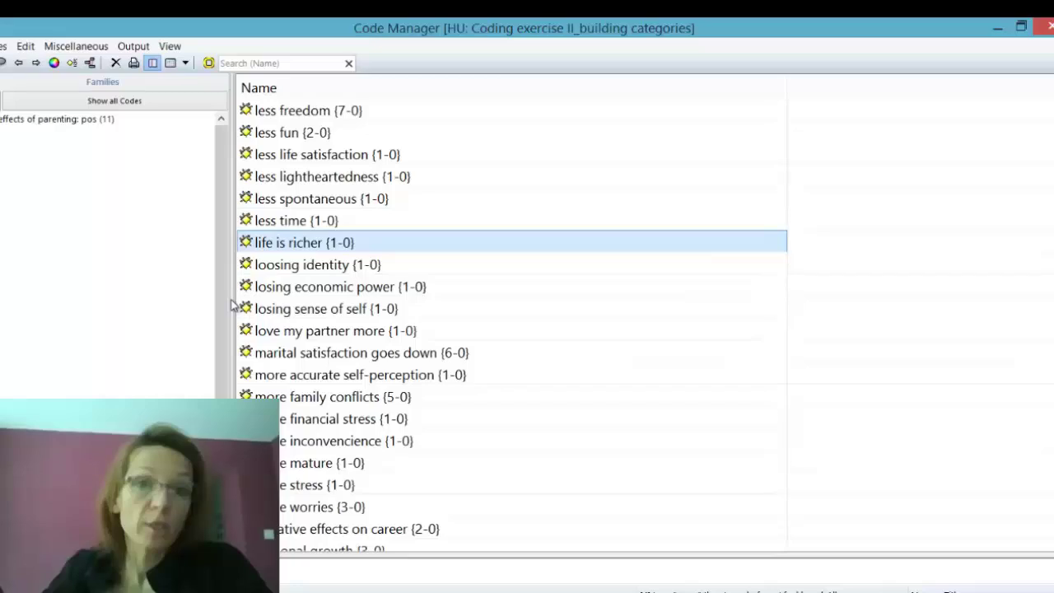
left_click(336, 330, "ctrl")
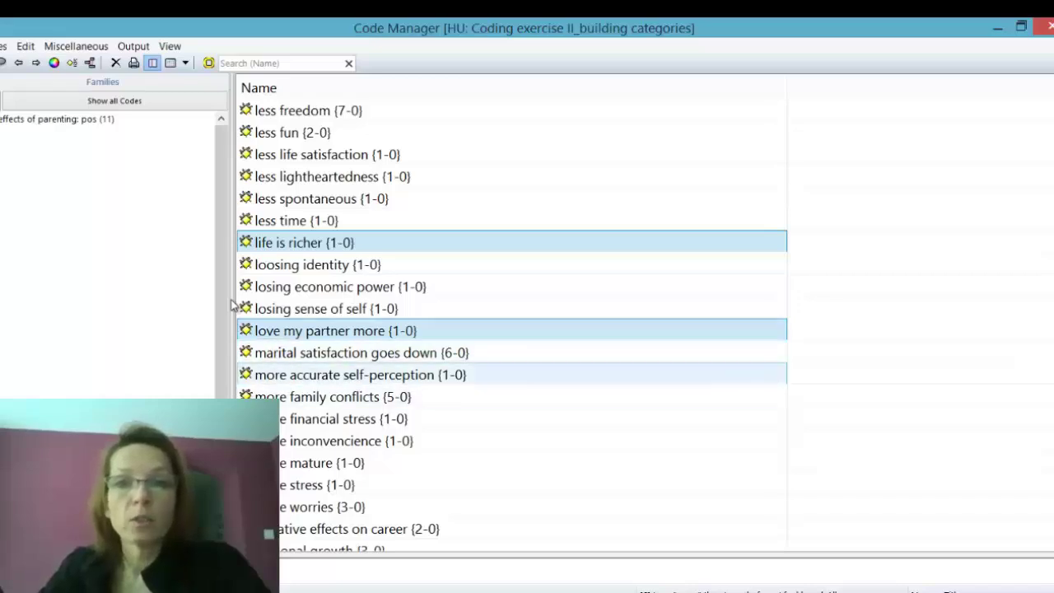
left_click(360, 375, "ctrl")
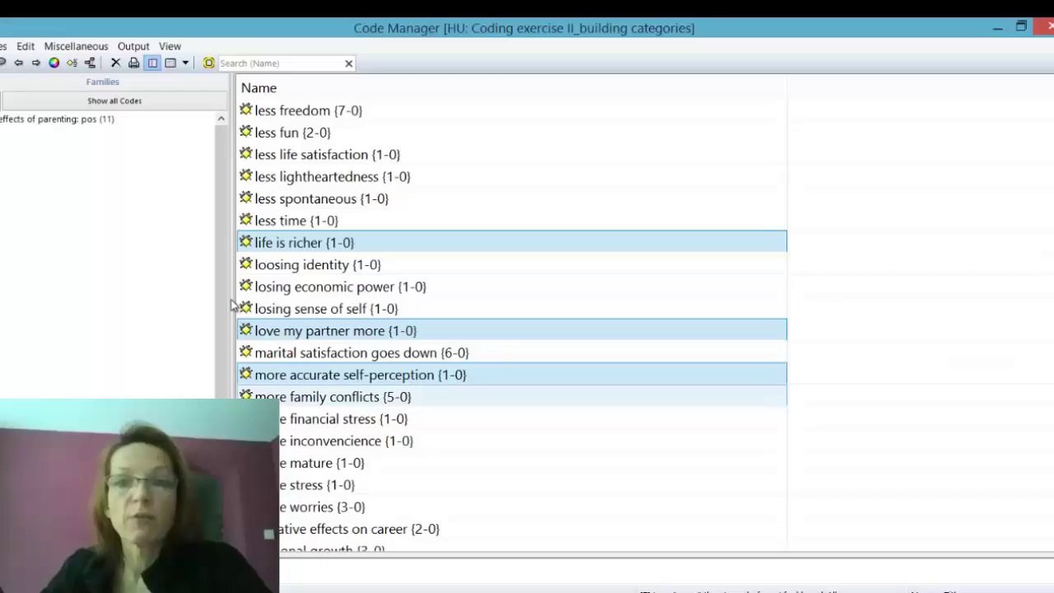
left_click(322, 463, "ctrl")
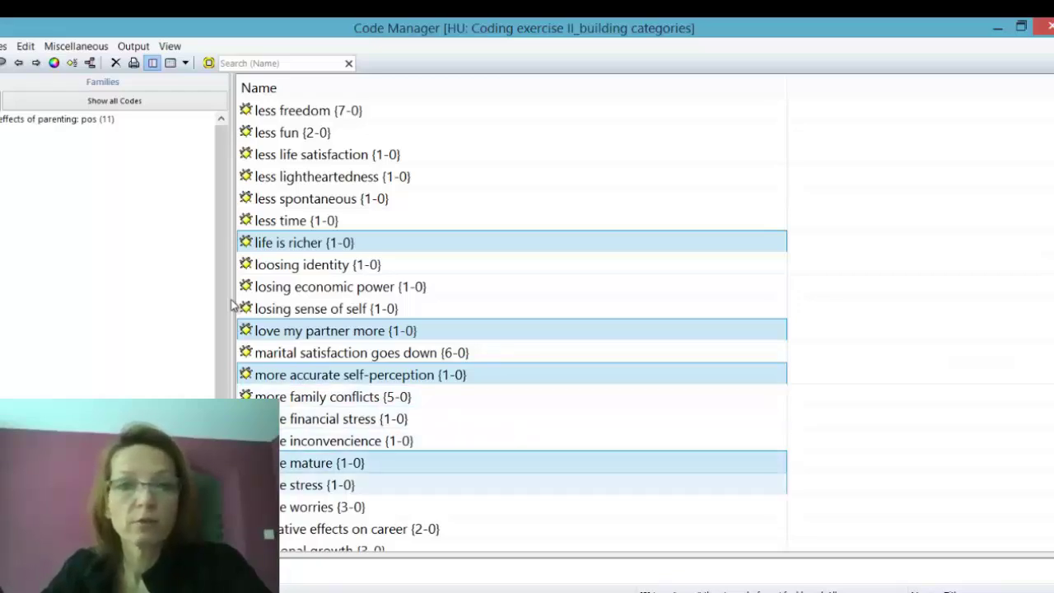
Add the codes "personal growth", "questioning yourself, your life and values" and "richer life" to the current selection
scroll(233, 305, "down", 2)
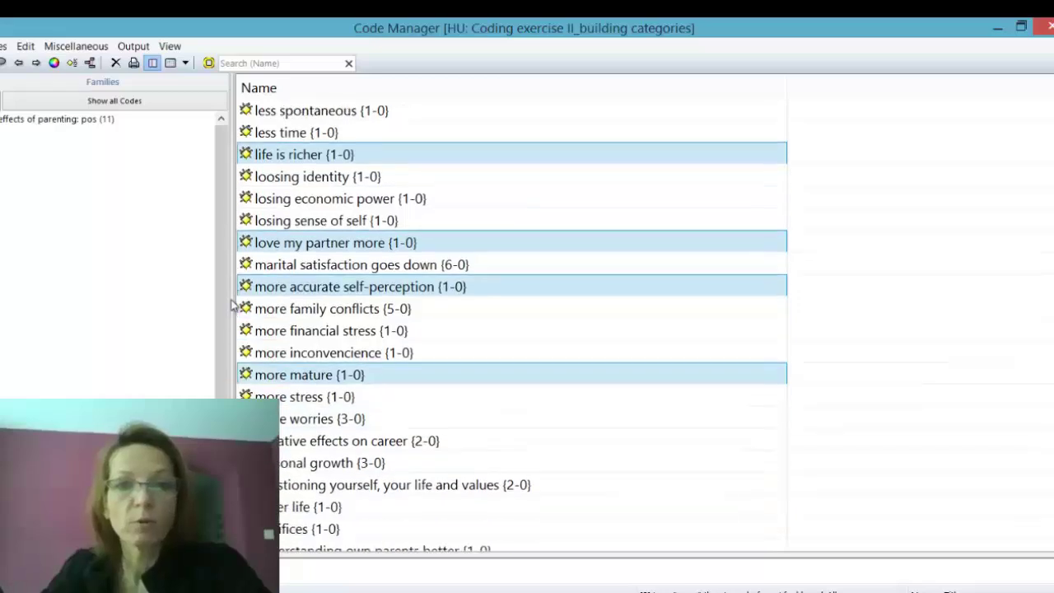
scroll(233, 304, "down", 1)
left_click(334, 441, "ctrl")
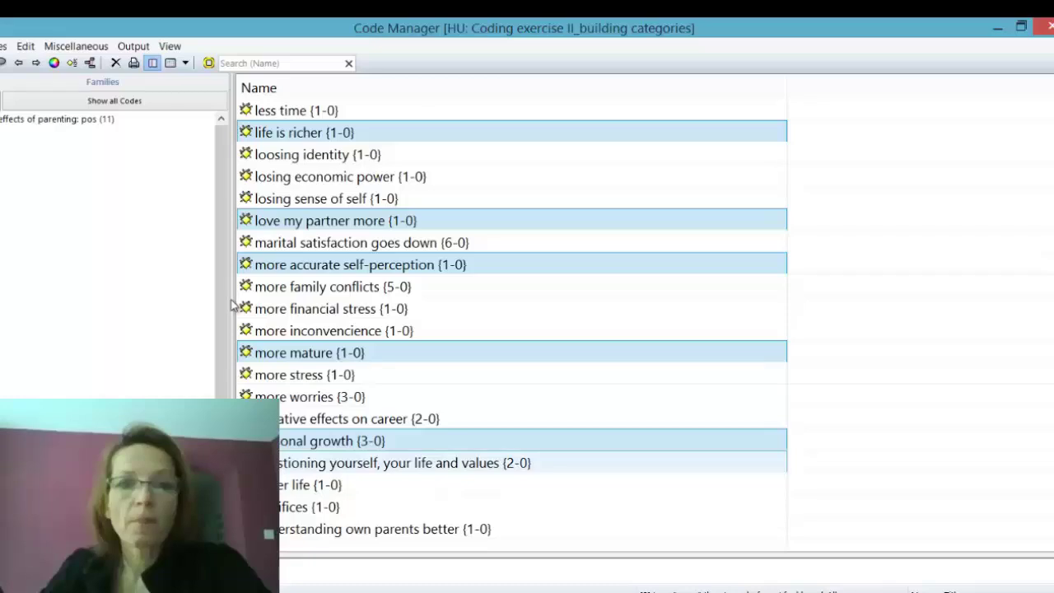
left_click(264, 463, "ctrl")
left_click(264, 484, "ctrl")
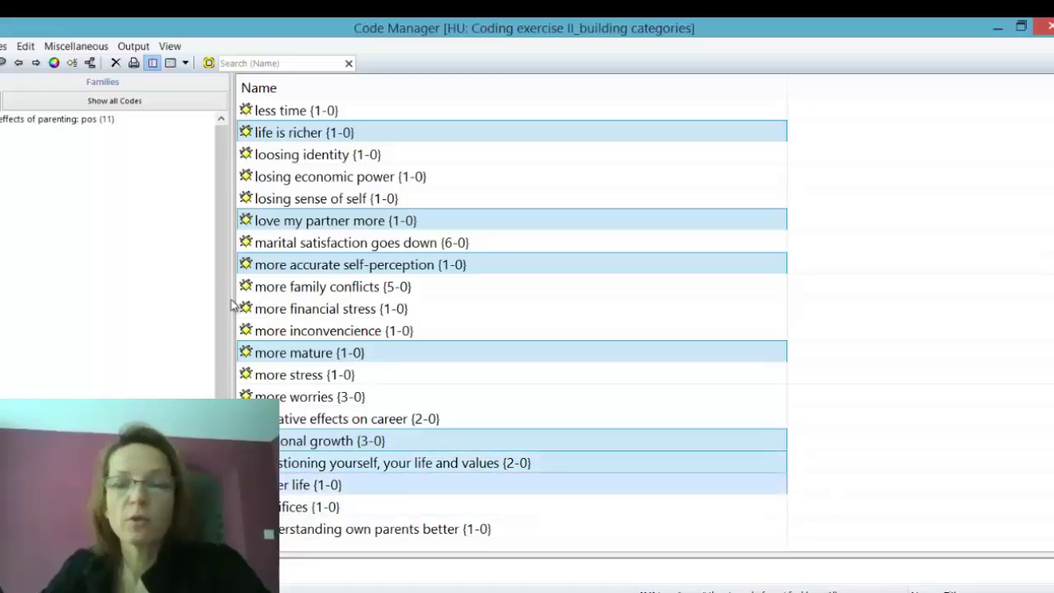
Include "understanding own parents better" in the selection and assign all selected codes to the family "effects of parenting: pos"
left_click(263, 529, "ctrl")
left_click_drag(313, 528, 83, 120)
left_click_drag(233, 303, 233, 304)
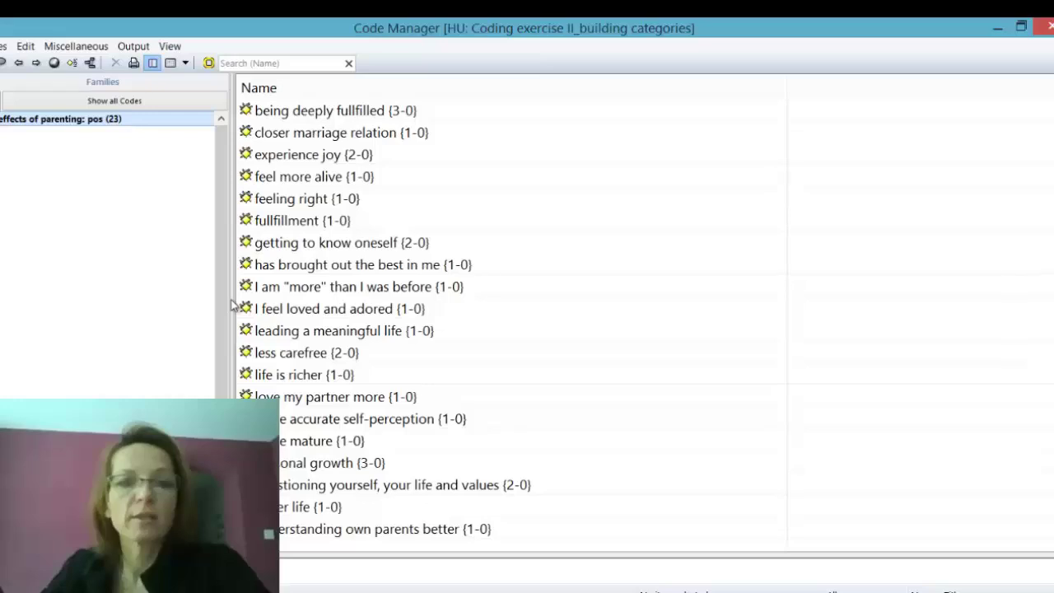
Remove the code "less carefree" from the family "effects of parenting: pos"
left_click(296, 353)
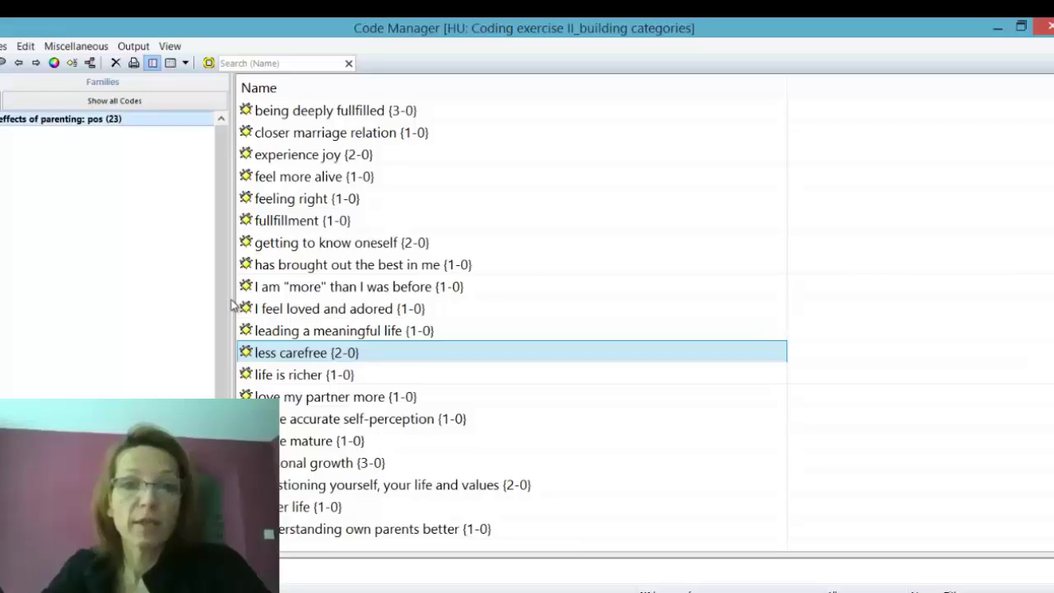
right_click(13, 120)
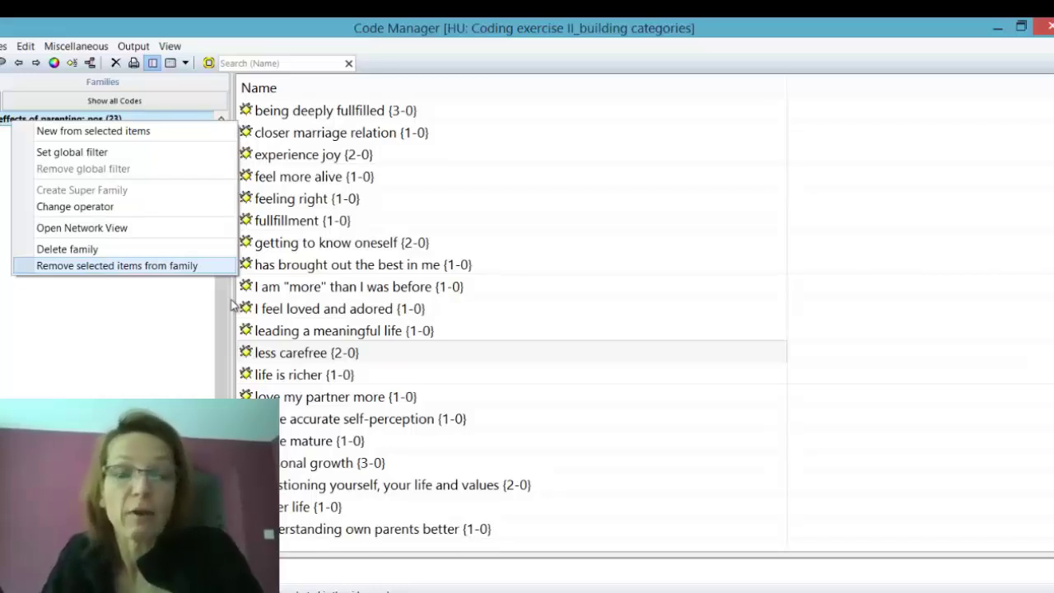
key("Return")
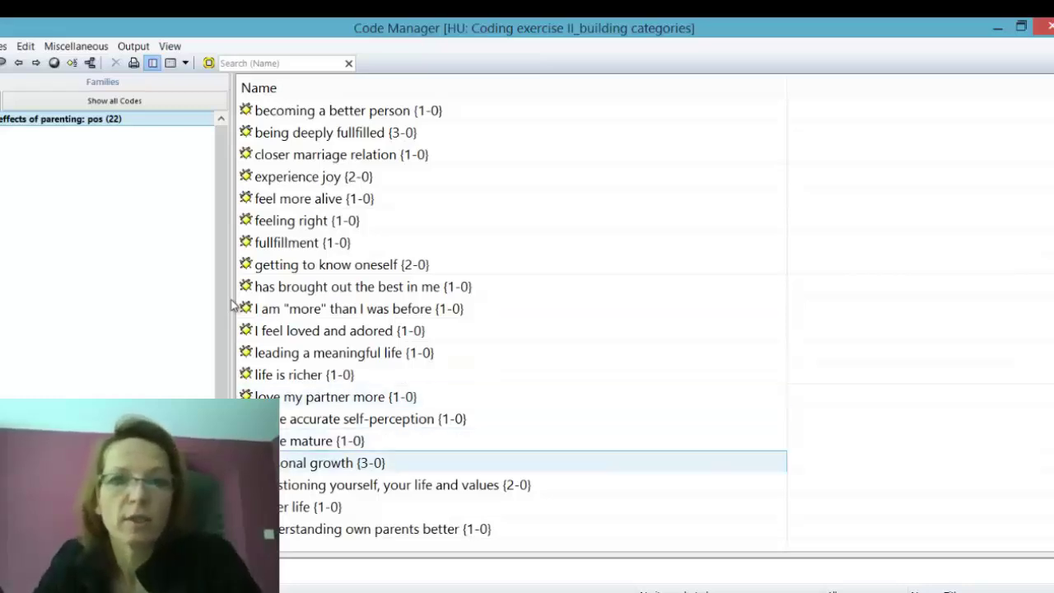
left_click(317, 462)
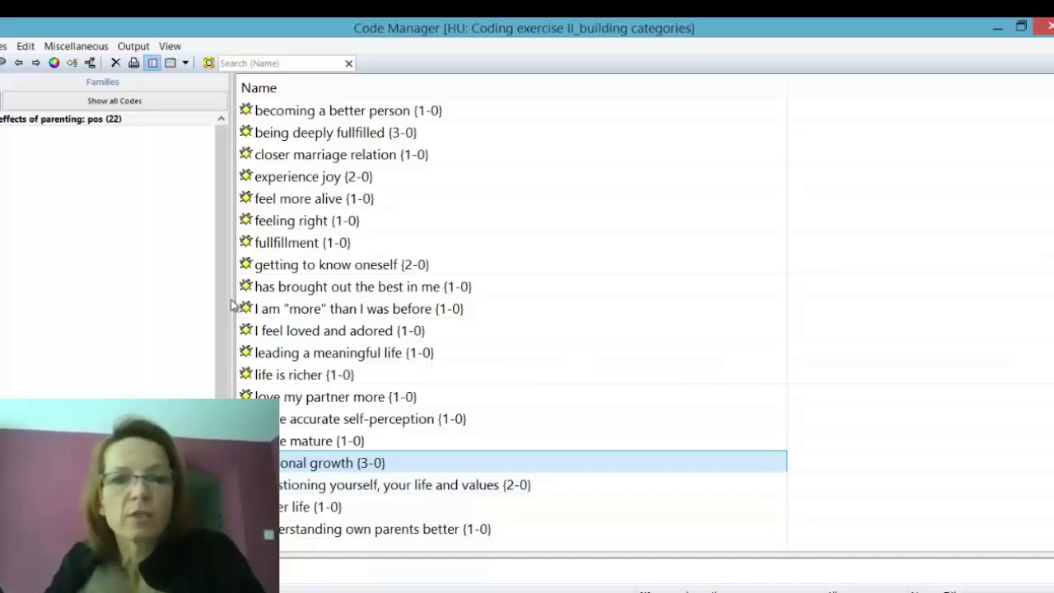
key("F2")
right_click(380, 459)
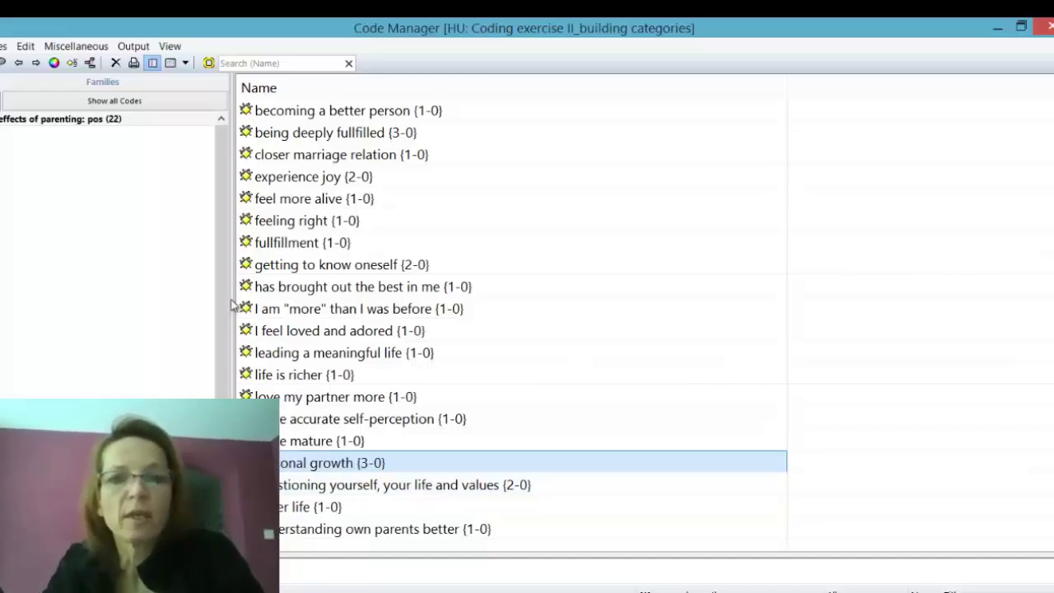
key("Down")
key("Down")
key("Down")
key("Down")
key("Down")
key("Down")
key("Return")
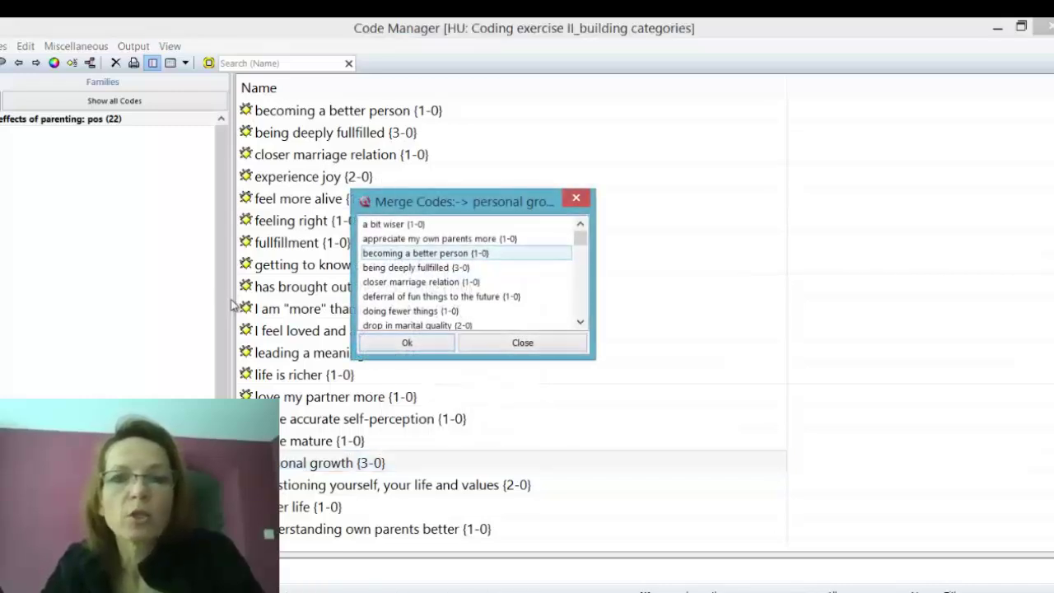
key("Tab")
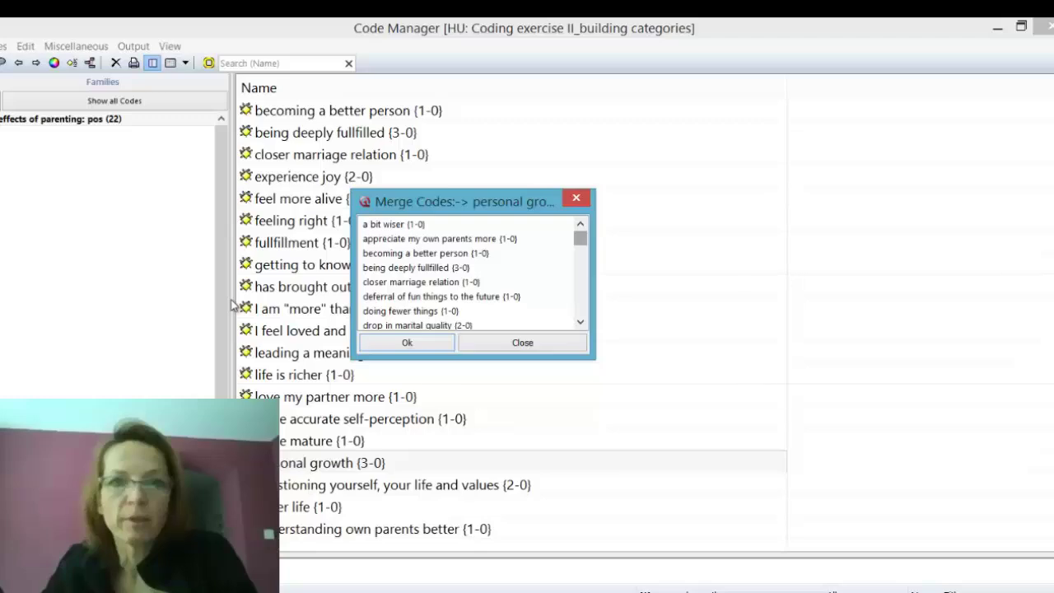
left_click_drag(580, 238, 580, 308)
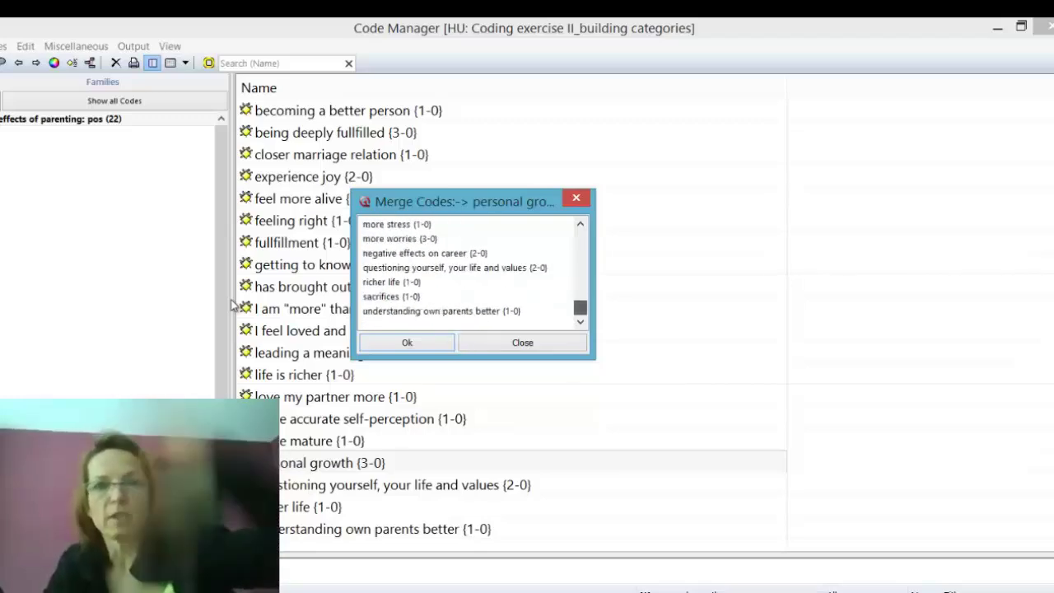
key("Tab")
key("Return")
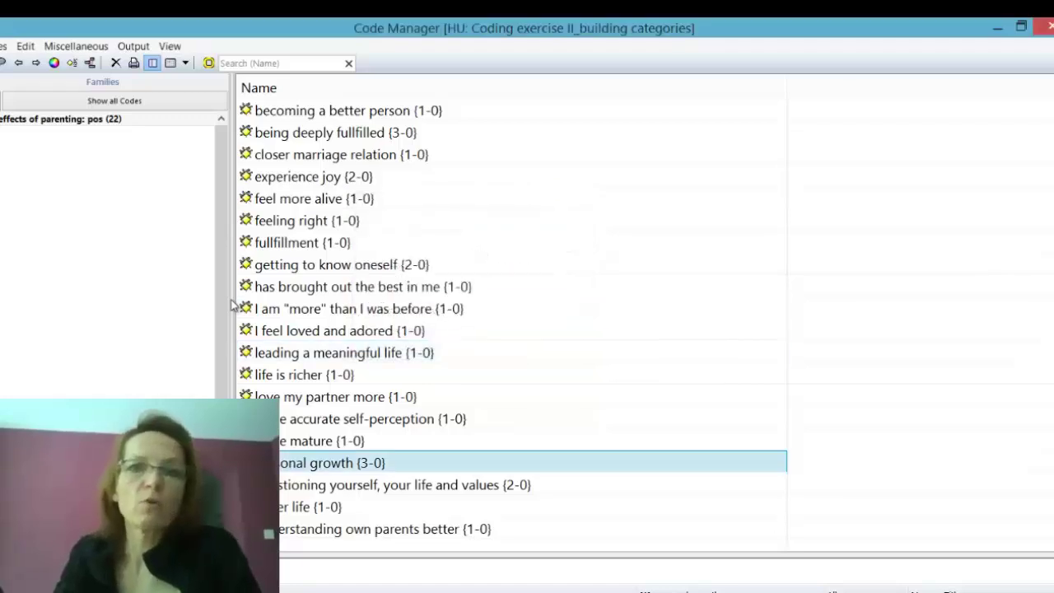
Set the family "effects of parenting: pos" as the global filter
right_click(53, 120)
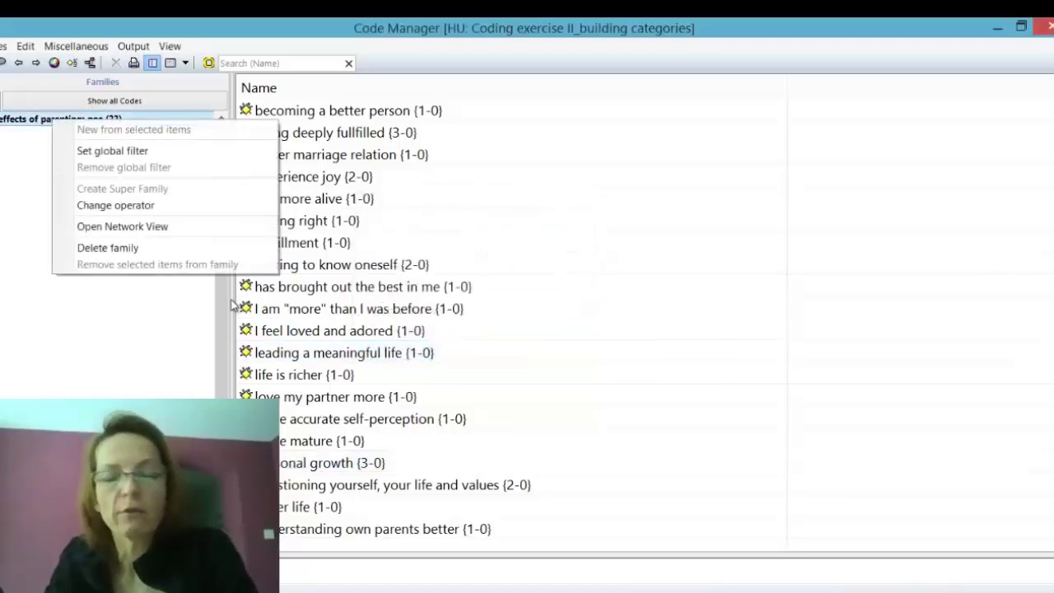
key("Down")
key("Return")
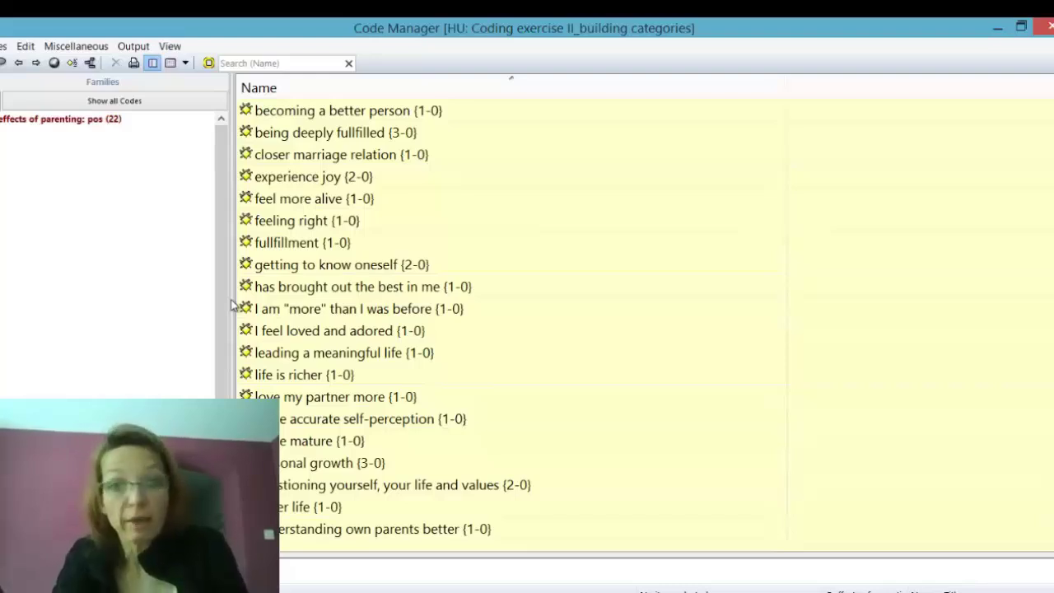
Start merging codes into "personal growth", choosing "a bit wiser" and "becoming a better person" as codes to merge
left_click(331, 463)
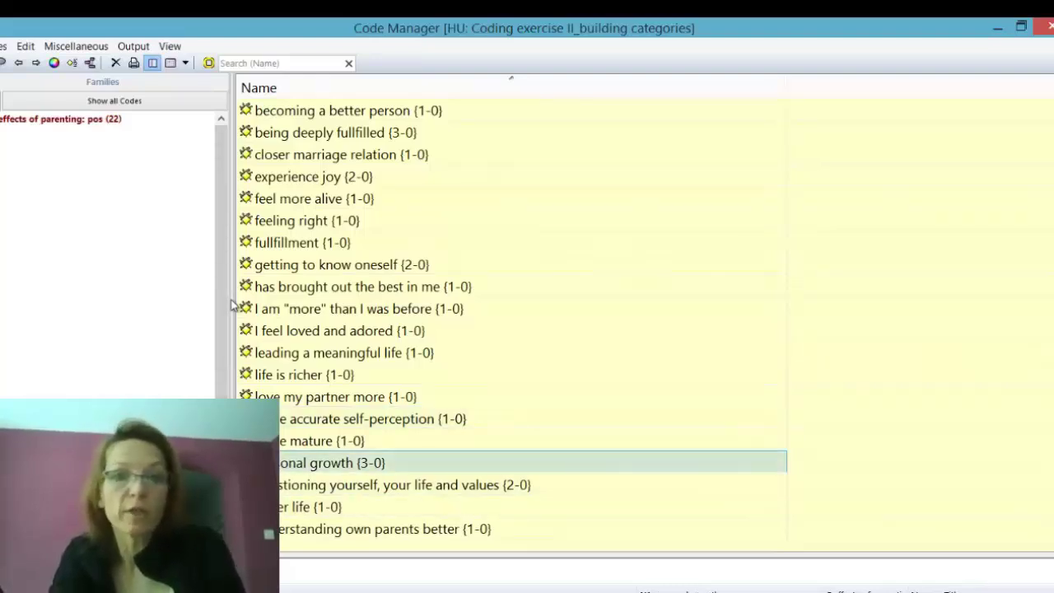
key("Menu")
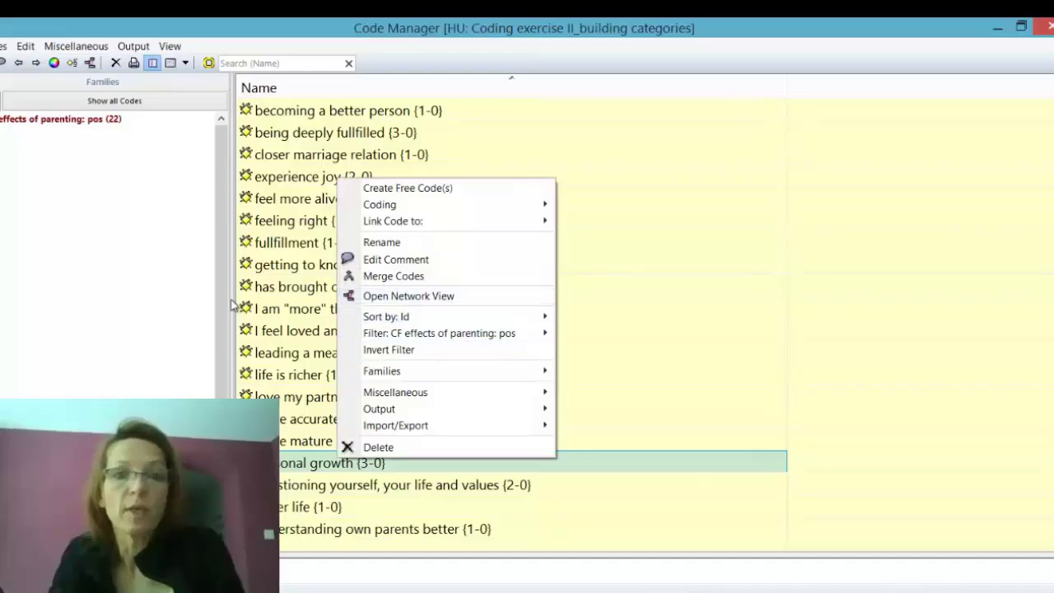
left_click(409, 276)
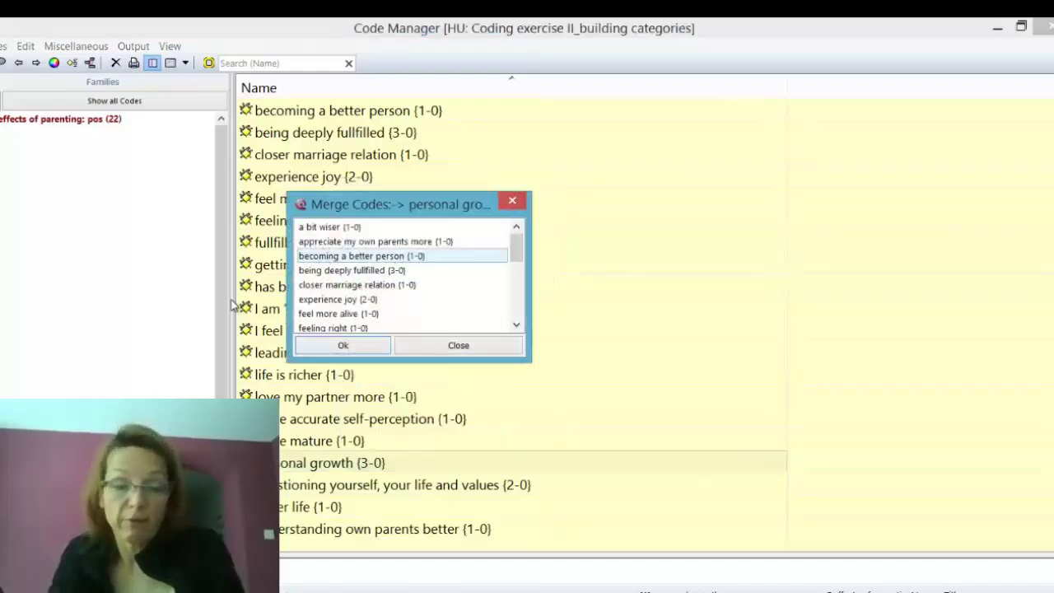
key("Up")
key("Up")
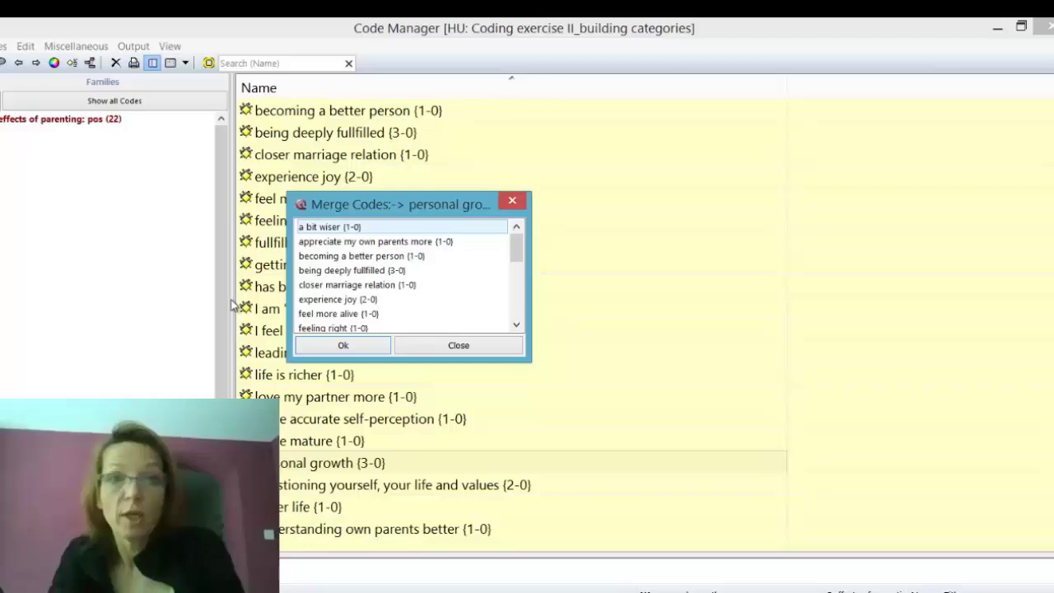
left_click(329, 227)
left_click(361, 256, "ctrl")
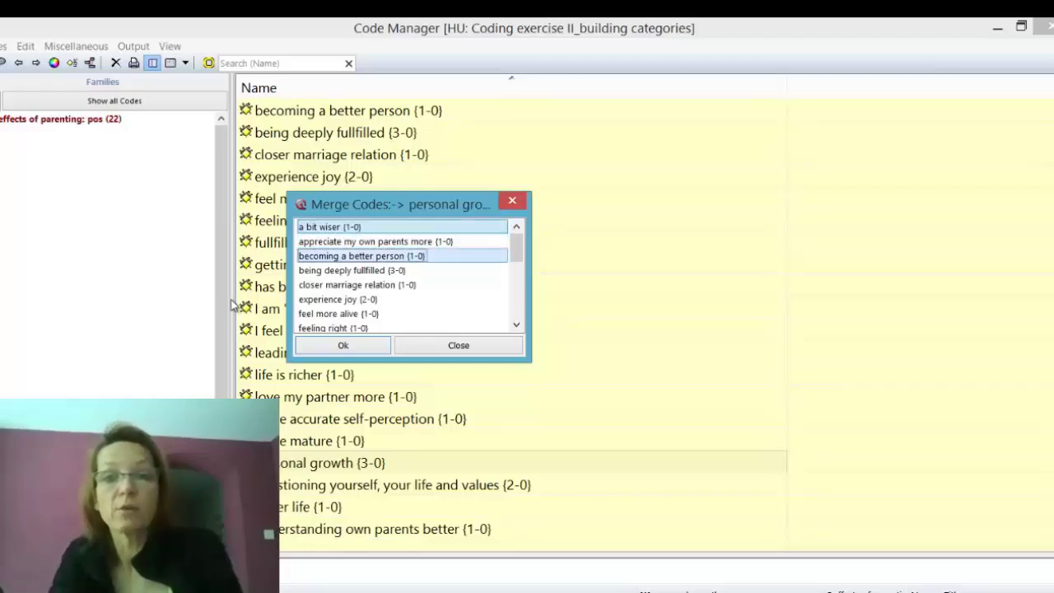
Add "getting to know oneself", "has brought out the best in me" and "I am "more" than I was before" to the codes to merge
key("ctrl+Down")
key("ctrl+Down")
key("ctrl+Down")
key("ctrl+Down")
key("ctrl+Down")
key("ctrl+Down")
key("ctrl+Down")
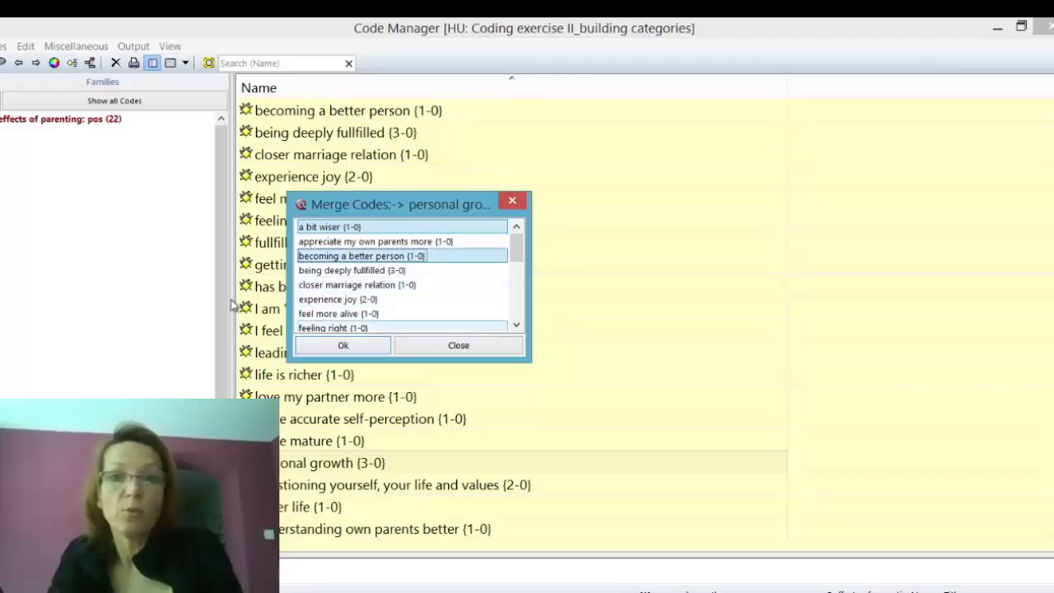
key("ctrl+Down")
key("ctrl+Down")
key("ctrl+Down")
key("ctrl+Down")
key("ctrl+Down")
key("ctrl+Down")
key("ctrl+Down")
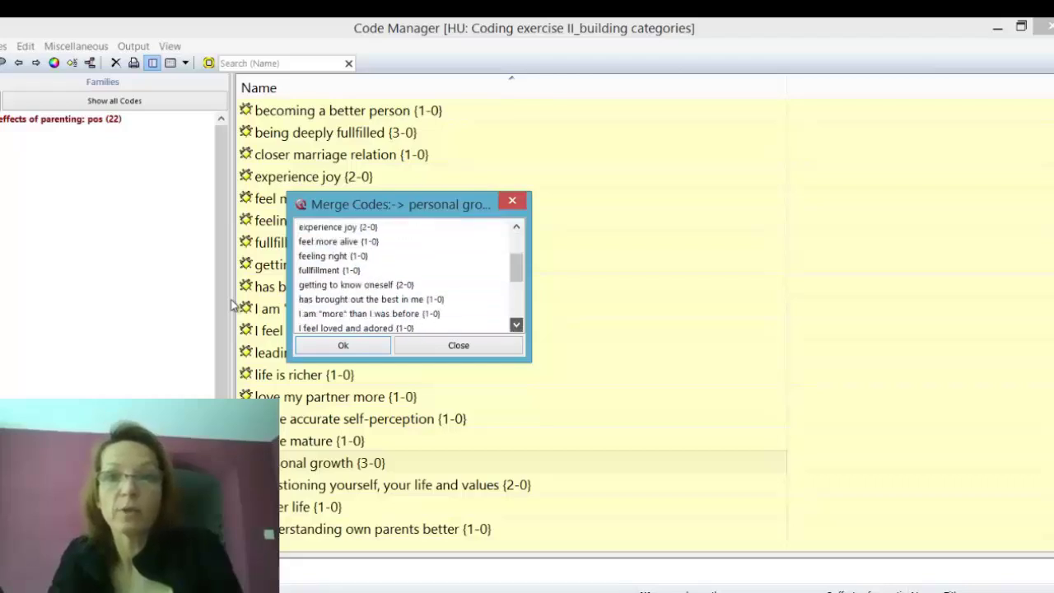
left_click(356, 270)
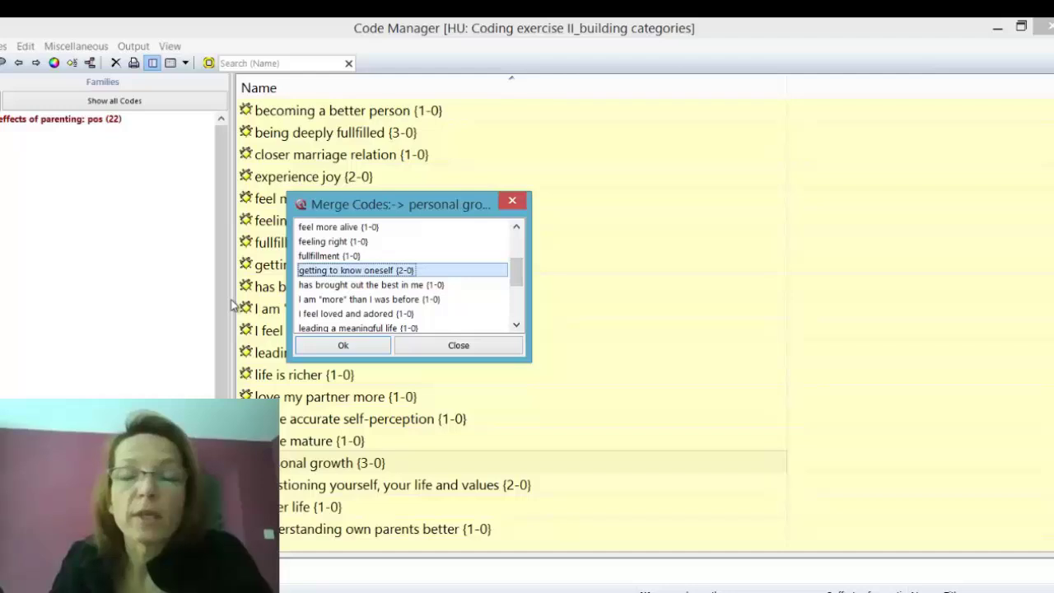
left_click(370, 285, "ctrl")
key("shift+Down")
scroll(233, 305, "down", 5)
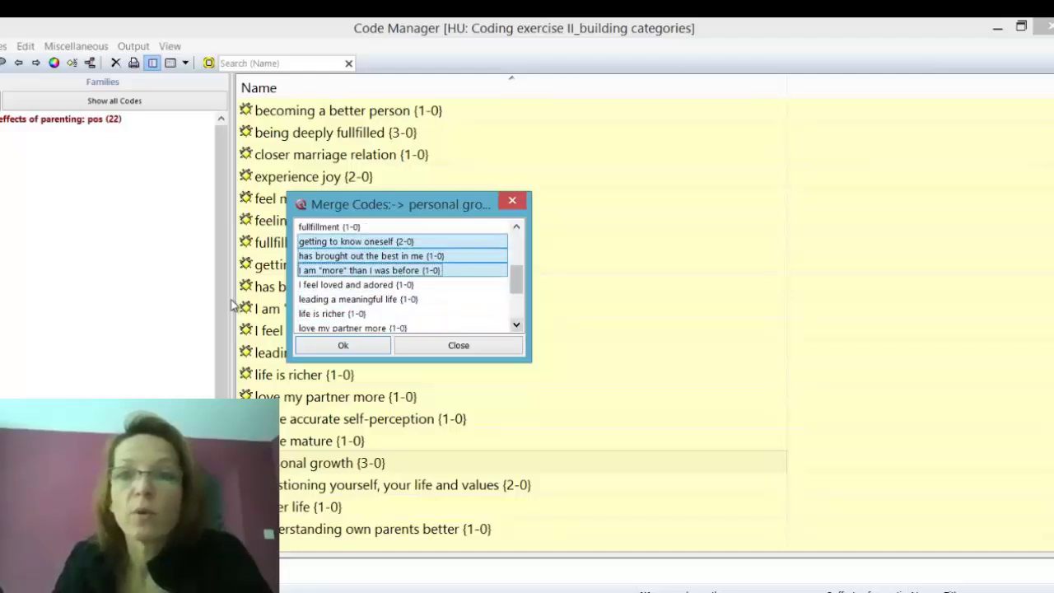
Add "more accurate self-perception" and "more mature" to the codes to merge into "personal growth"
key("ctrl+Down")
key("ctrl+Down")
key("ctrl+Down")
key("ctrl+Down")
key("ctrl+Down")
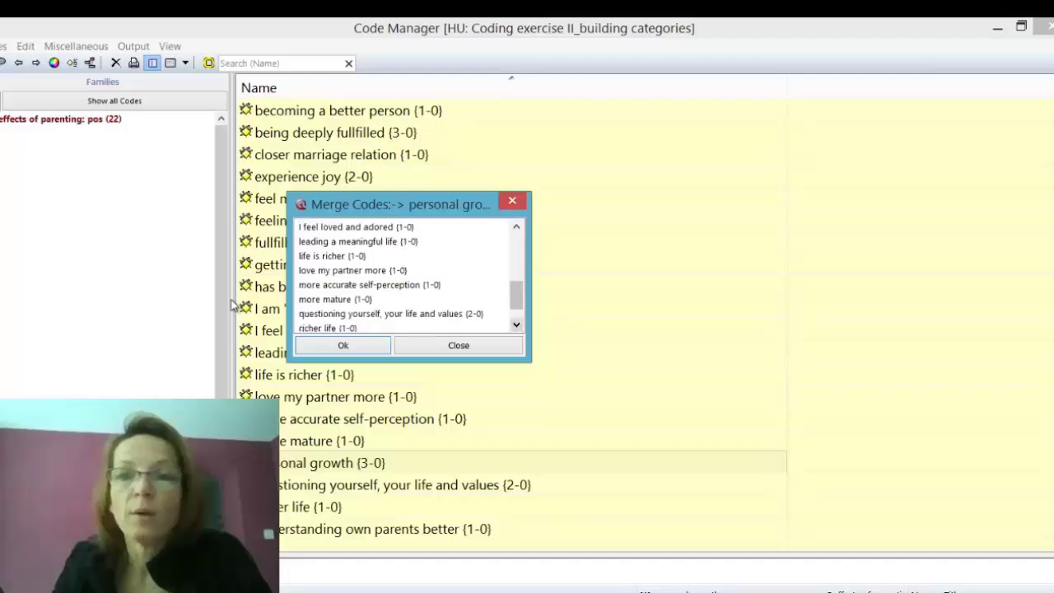
key("ctrl+space")
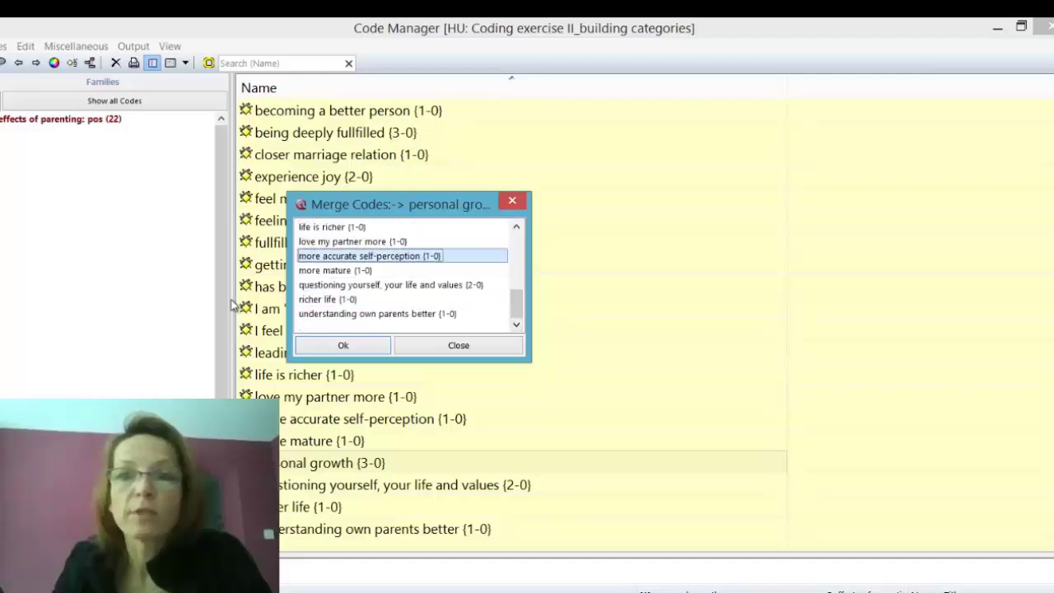
key("shift+Down")
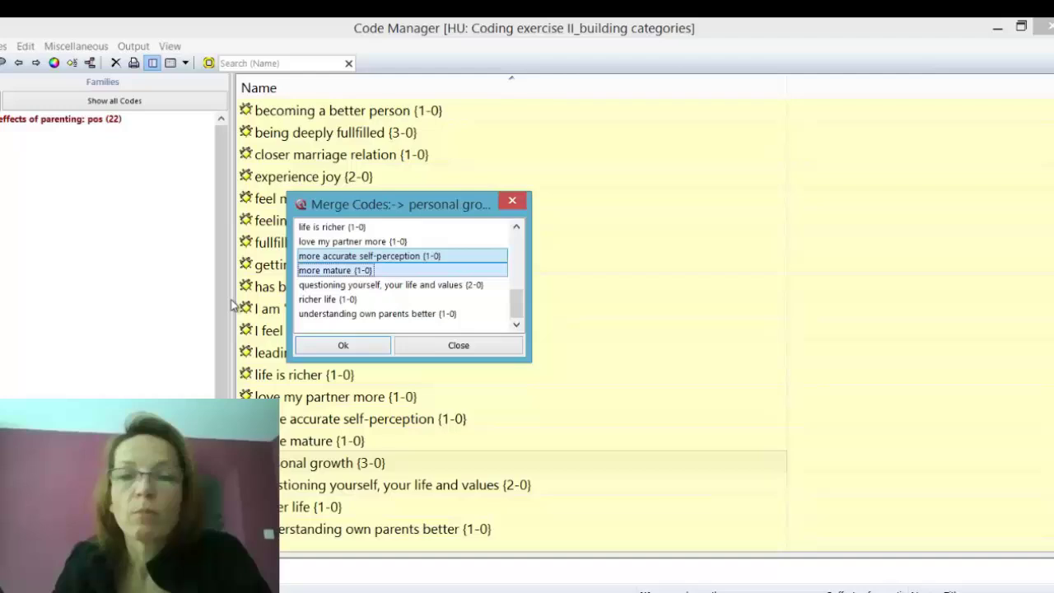
Add "understanding own parents better" and "questioning yourself, your life and values" to the selection and merge all chosen codes into "personal growth"
key("ctrl+Down")
key("ctrl+Down")
key("ctrl+Down")
key("ctrl+space")
key("ctrl+Up")
key("ctrl+Up")
key("ctrl+space")
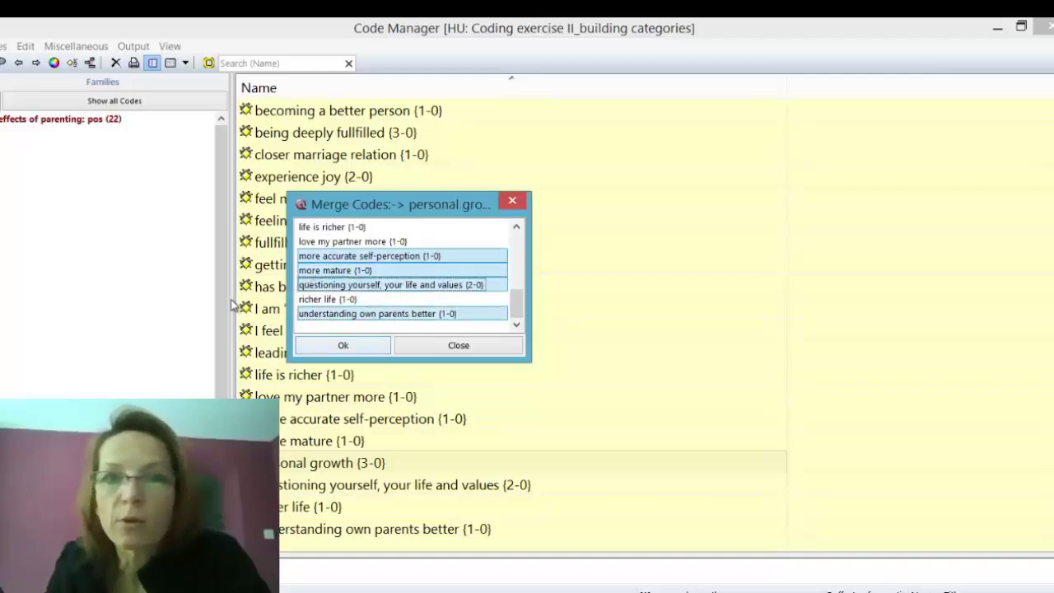
key("Return")
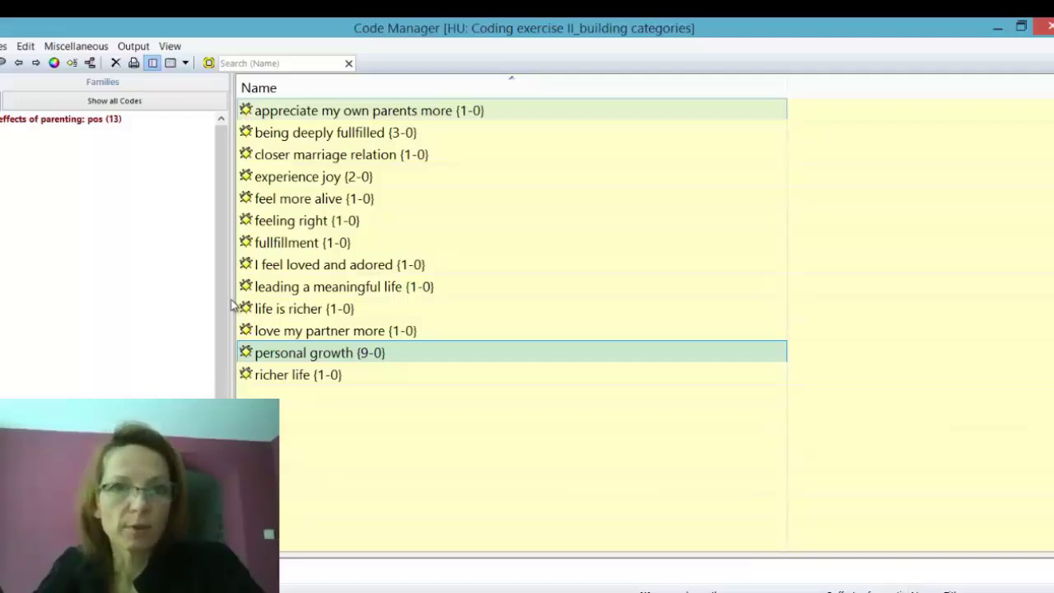
Rename the code "appreciate my own parents more" to "improved relations"
key("Home")
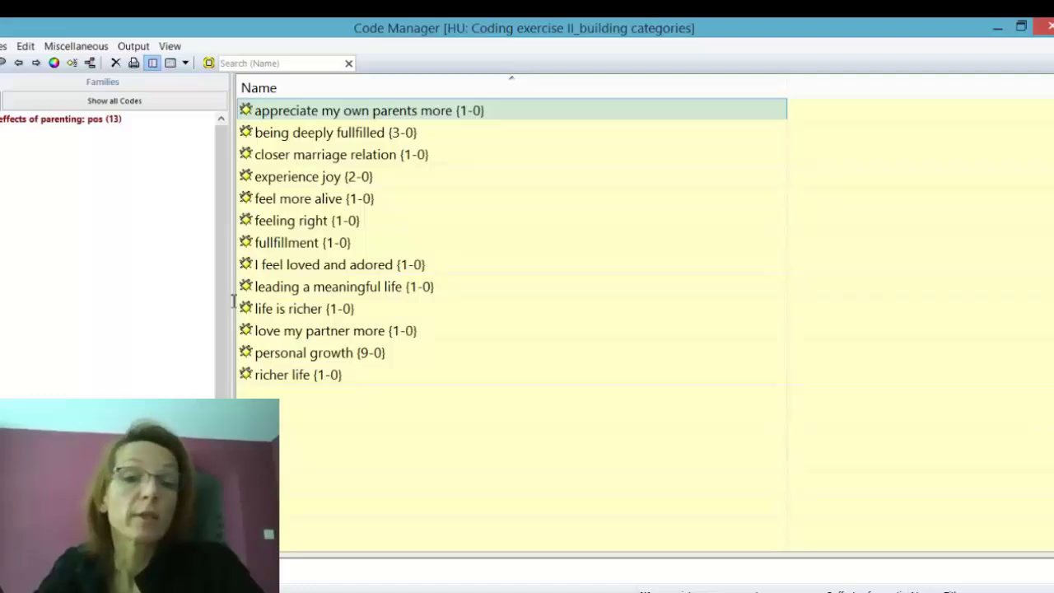
key("F2")
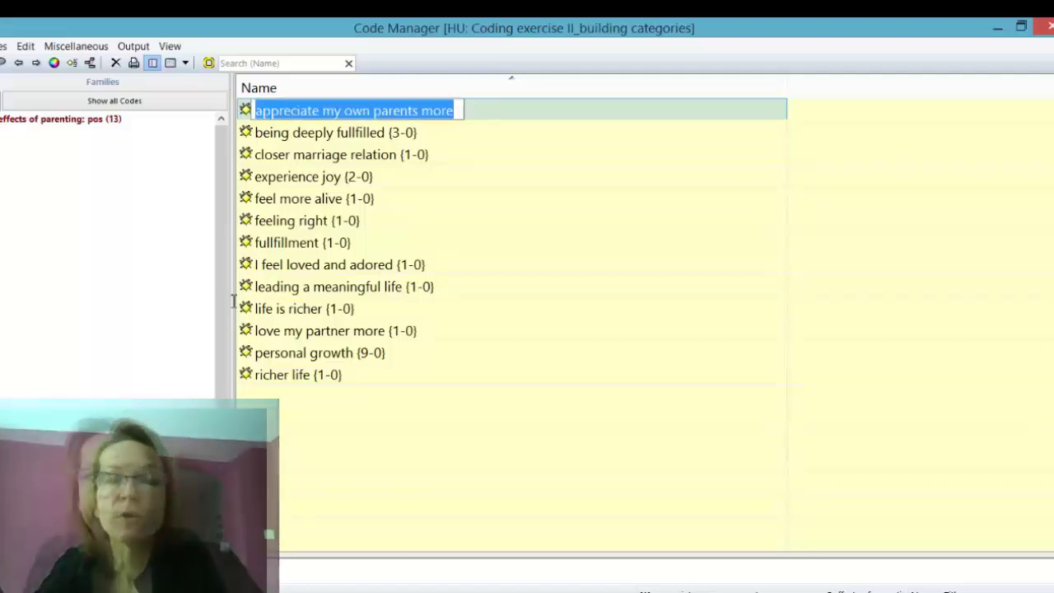
type("improved re")
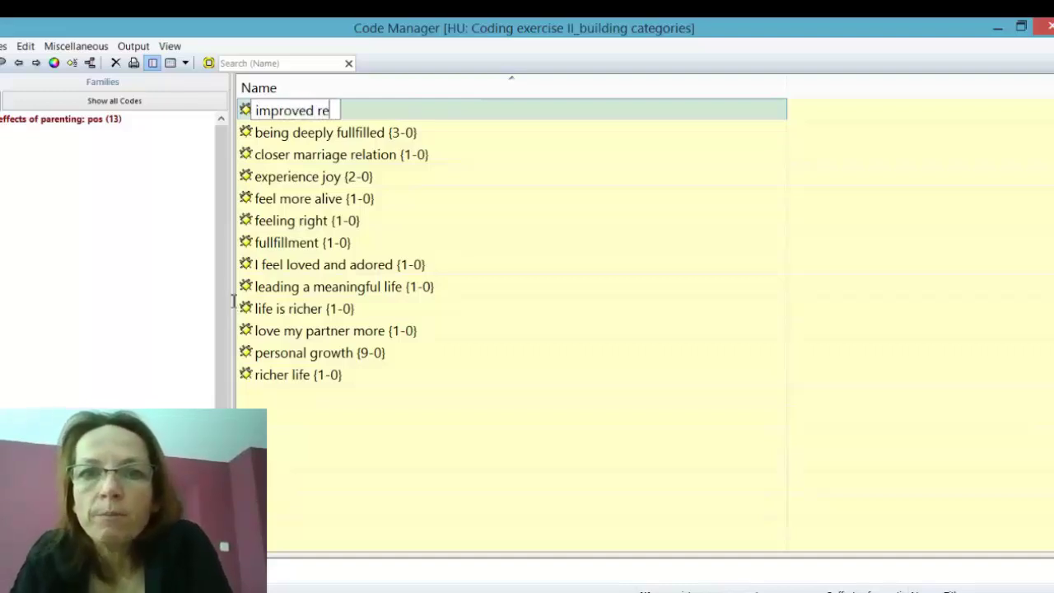
type("lations")
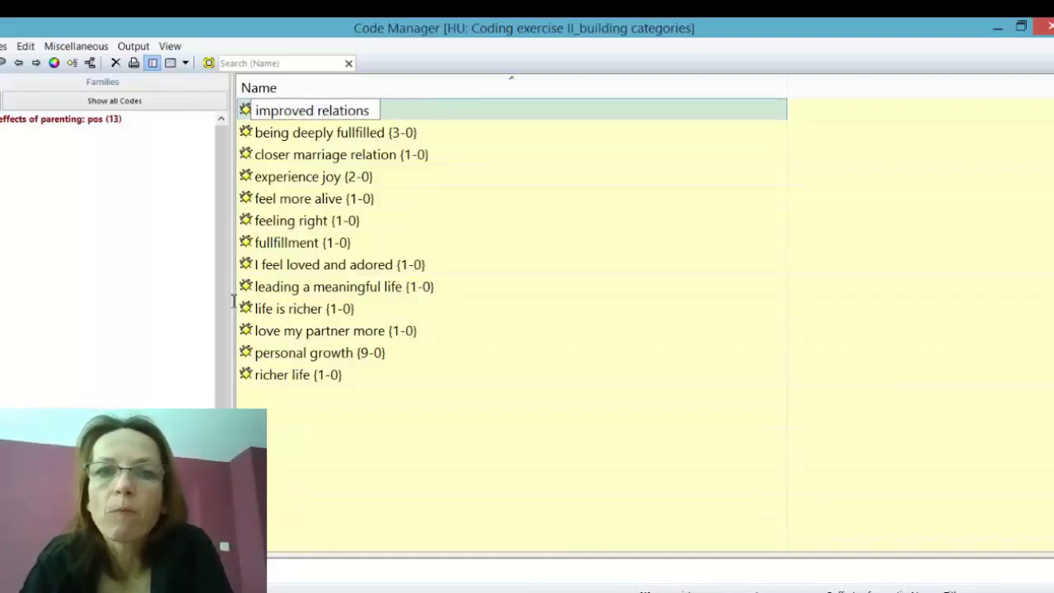
key("Return")
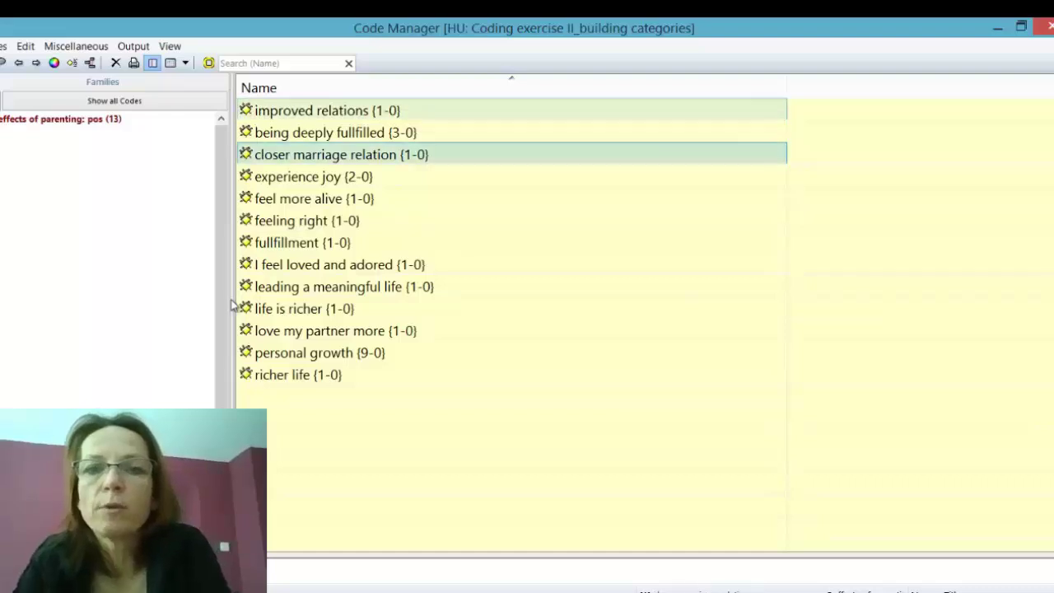
Start merging codes into "improved relations", choosing "closer marriage relation" as a code to merge
key("Menu")
key("Down")
key("Down")
key("Down")
key("Down")
key("Down")
key("Down")
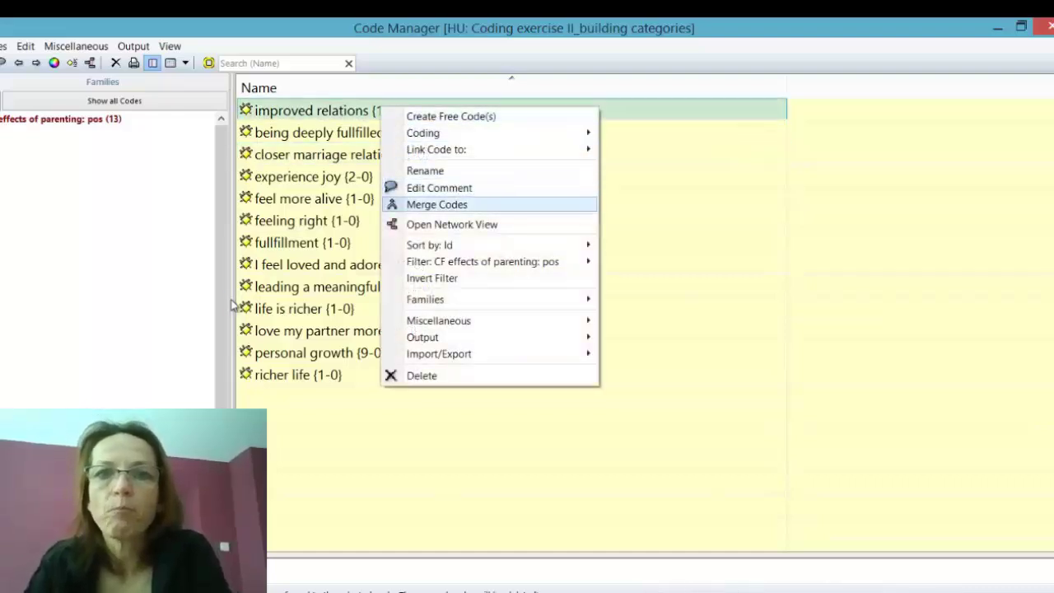
key("Return")
key("Up")
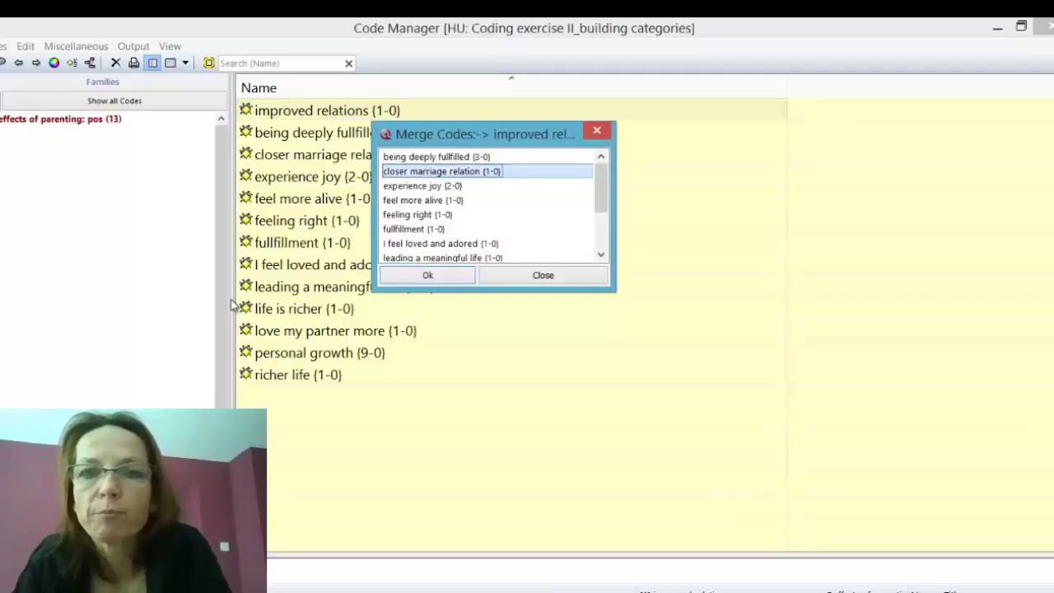
Add "love my partner more" to the selection and merge the chosen codes into "improved relations"
key("ctrl+Down")
key("ctrl+Down")
key("ctrl+Down")
key("ctrl+Down")
key("ctrl+Down")
key("ctrl+Down")
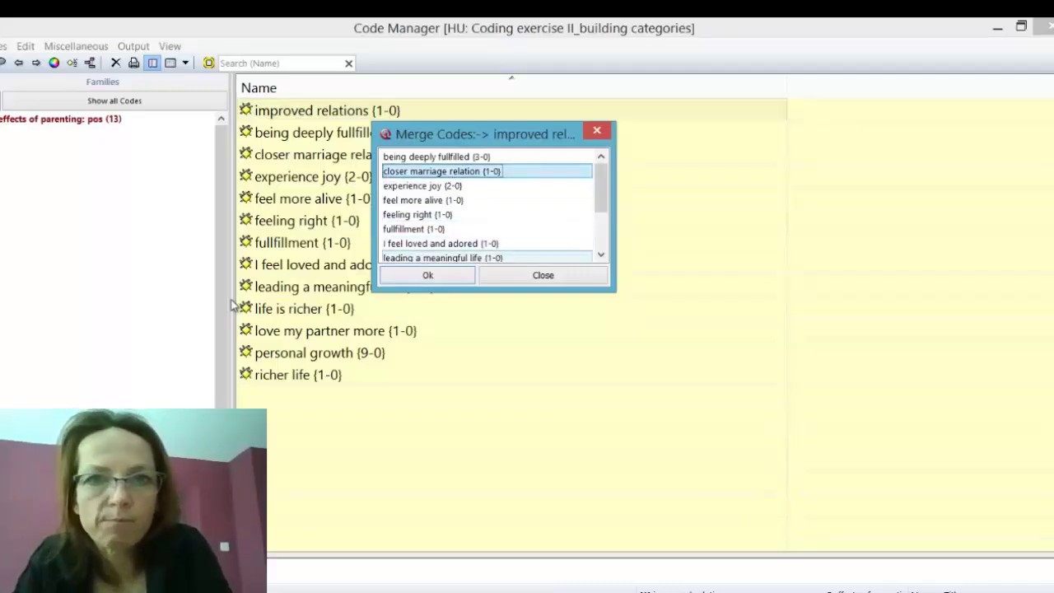
left_click(601, 254)
left_click(601, 255)
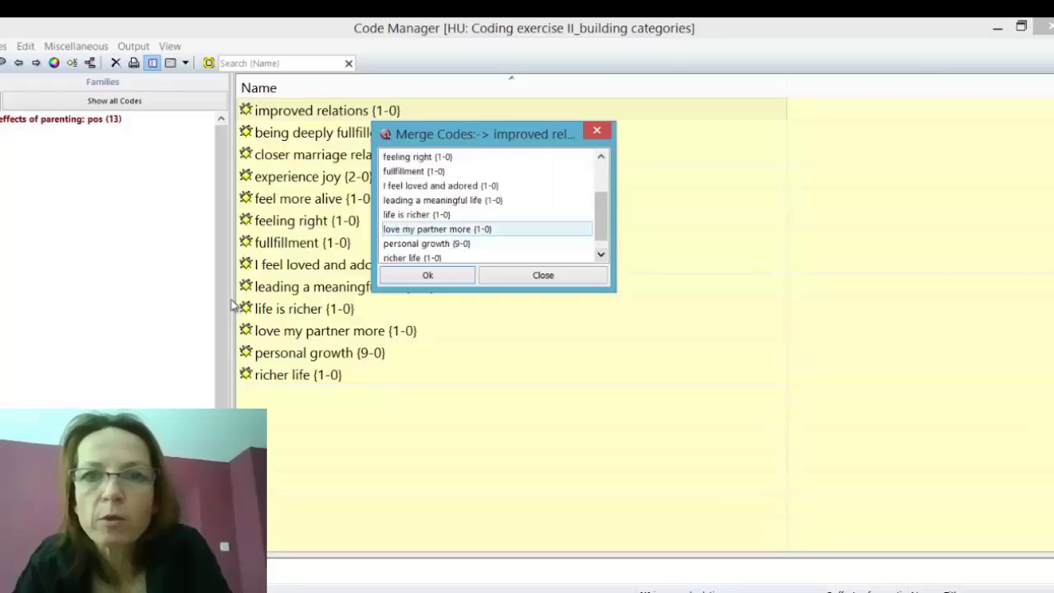
left_click(437, 229, "ctrl")
left_click(601, 254)
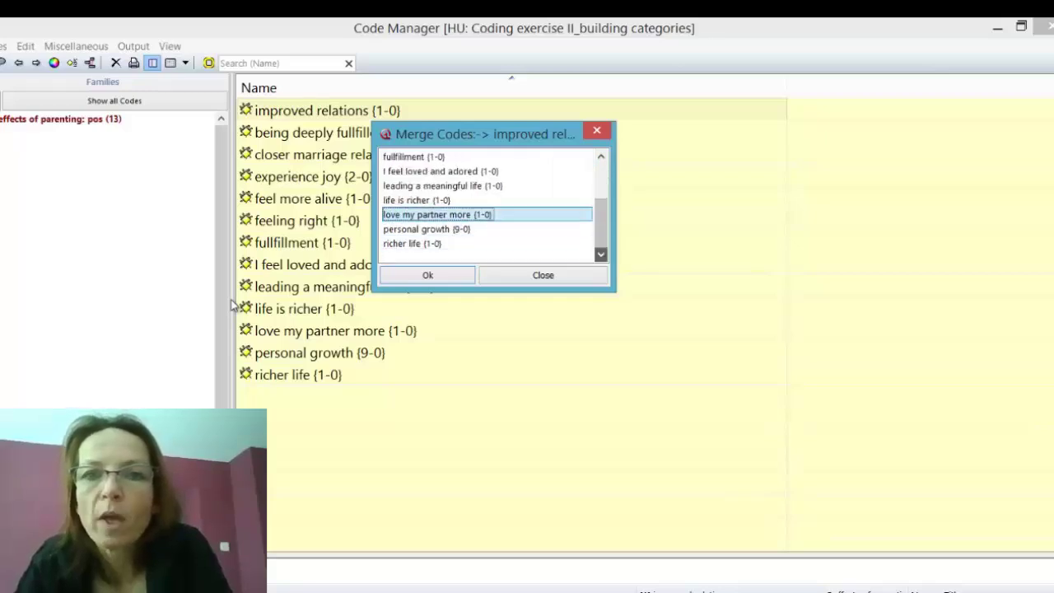
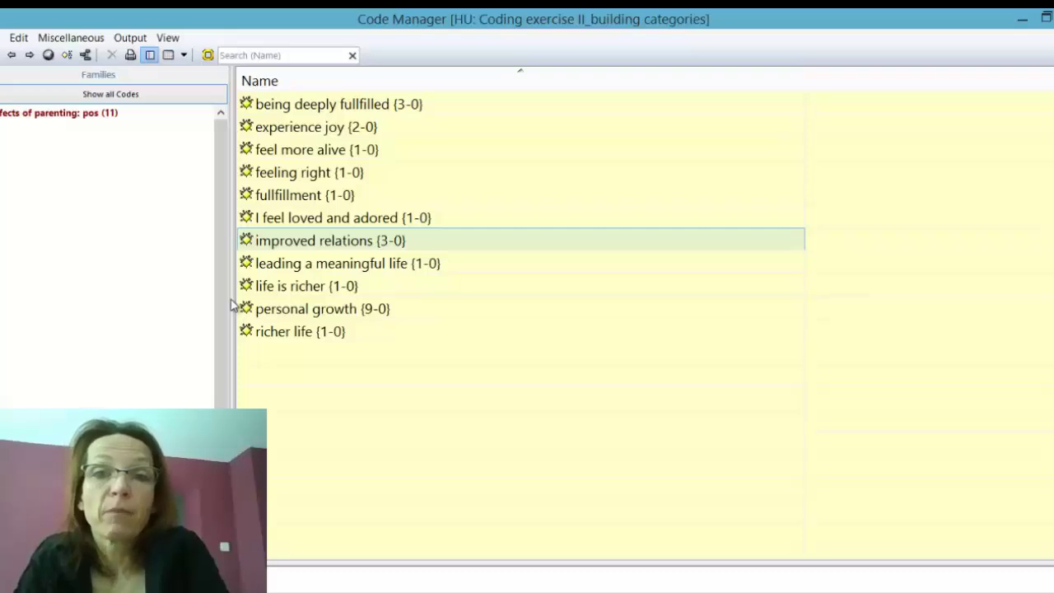
List the quotations of the code "improved relations" and view each one in its source document
key("Down")
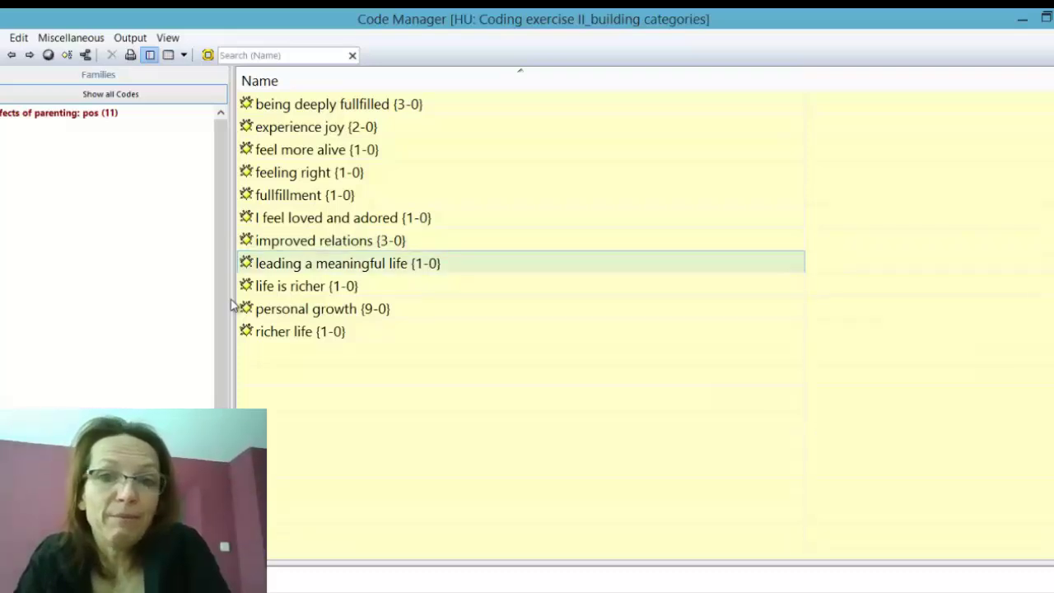
key("Up")
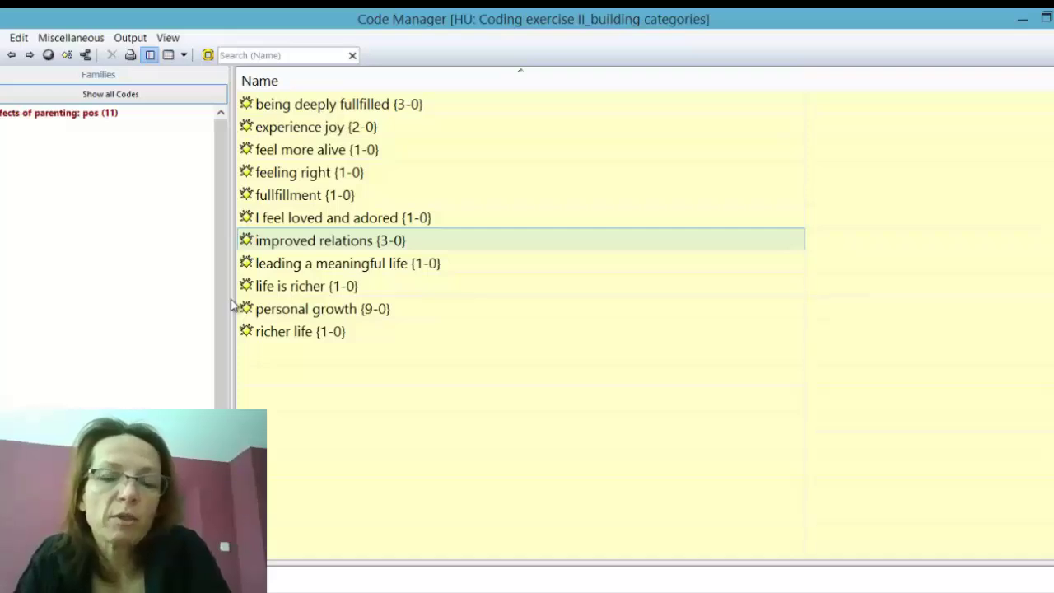
right_click(369, 241)
double_click(368, 241)
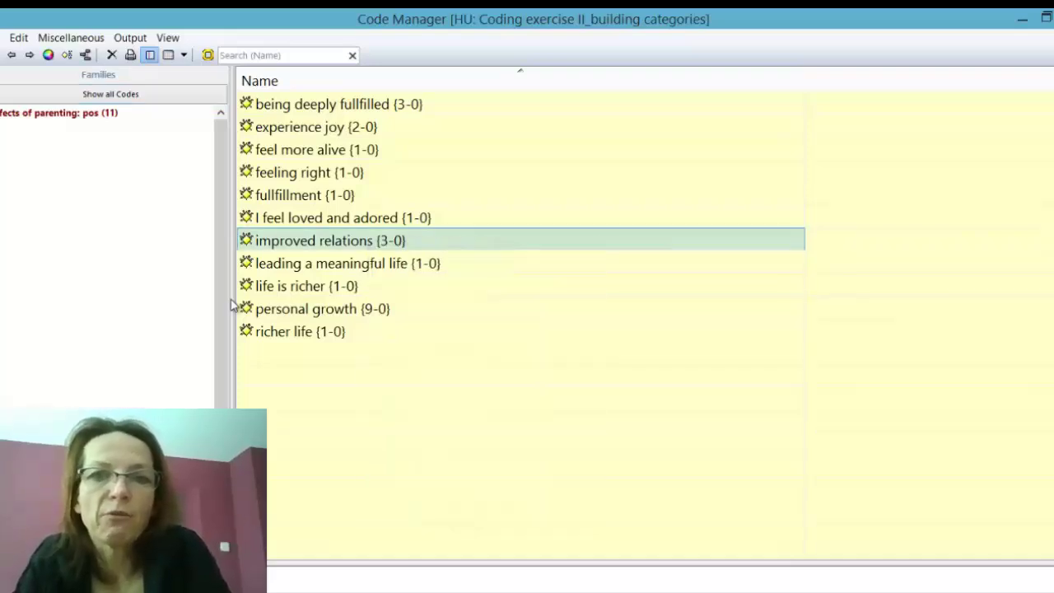
key("super+Down")
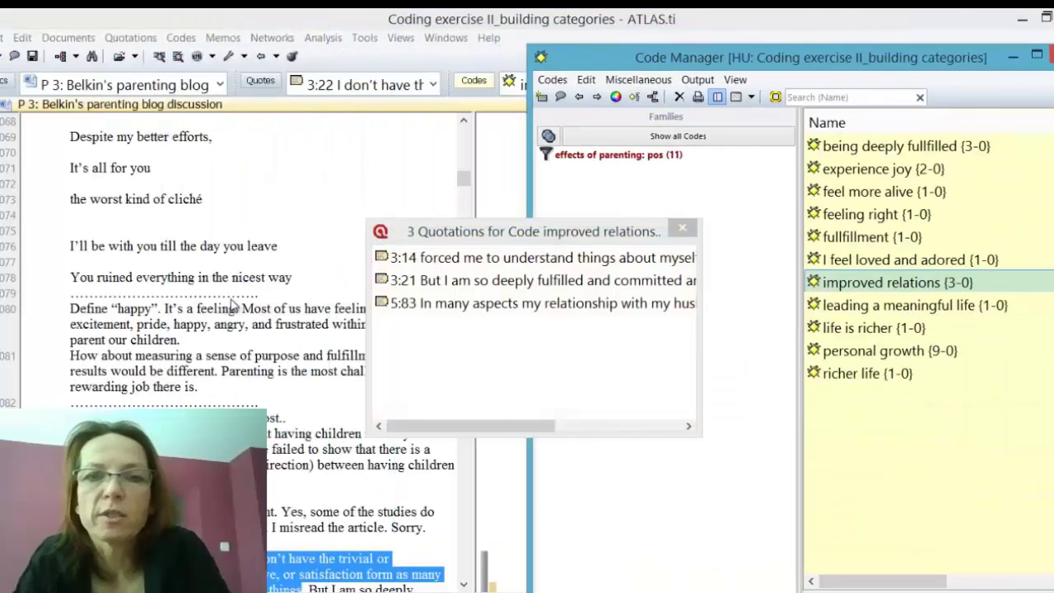
key("Return")
key("Down")
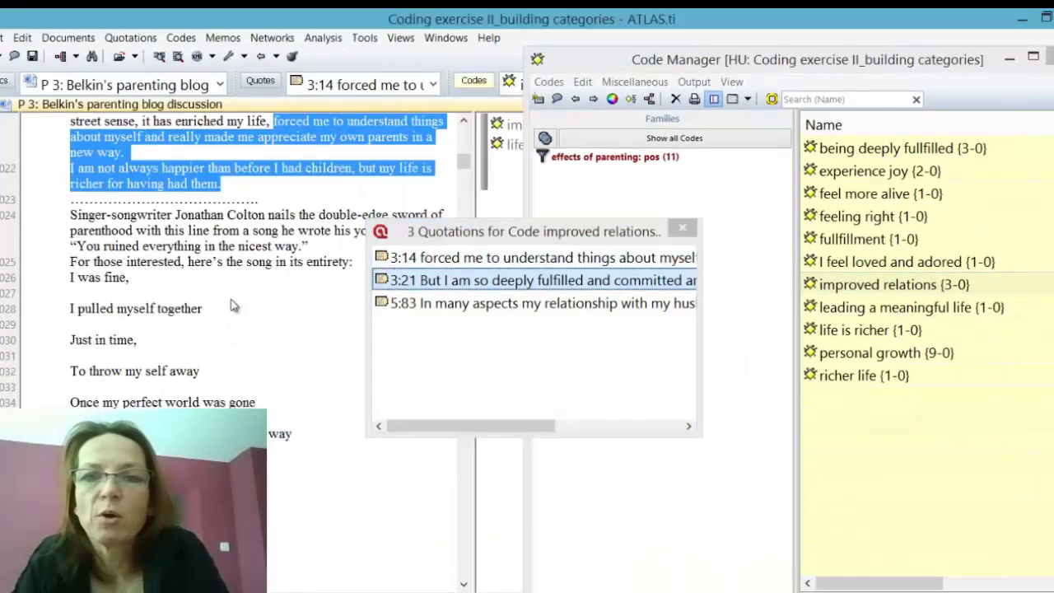
key("Return")
key("Down")
key("Return")
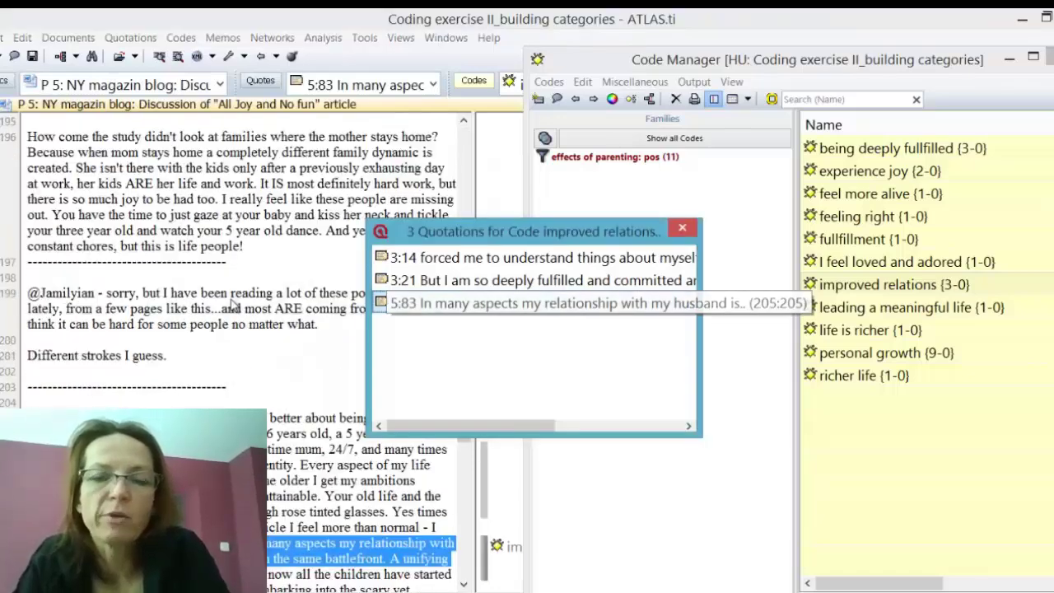
key("Escape")
Move and widen the Code Manager window and view the list of quotations for the code "personal growth"
mouse_move(765, 59)
left_mouse_down()
mouse_move(286, 12)
mouse_move(336, 31)
left_mouse_up()
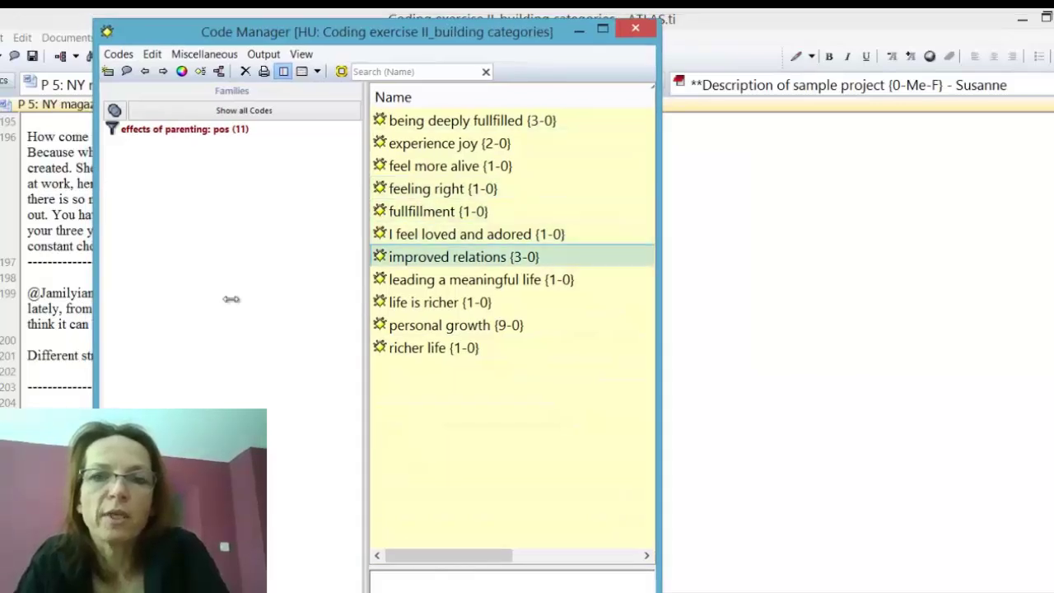
left_click_drag(659, 299, 923, 299)
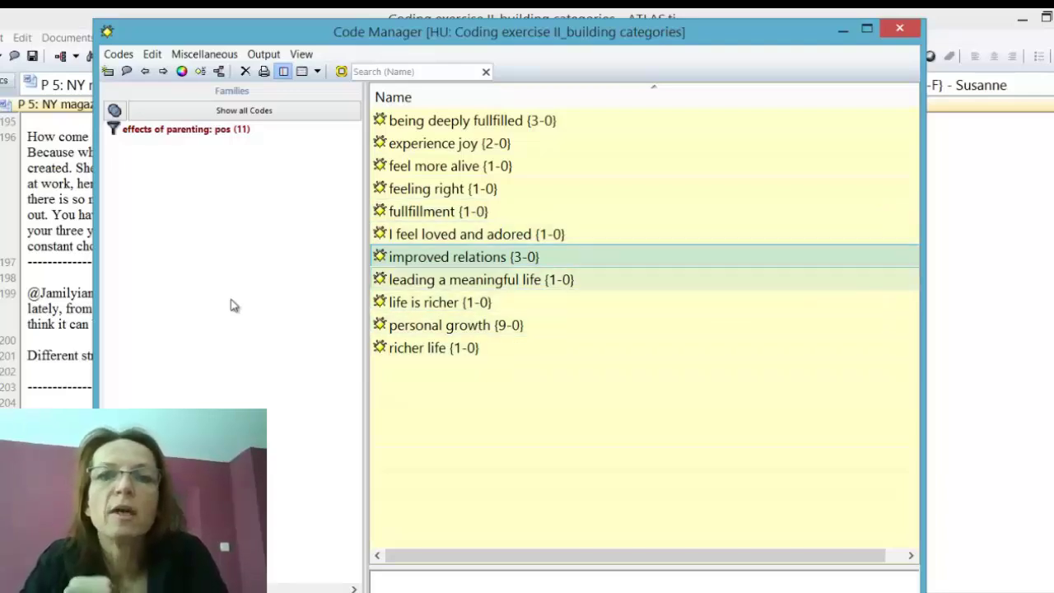
double_click(520, 325)
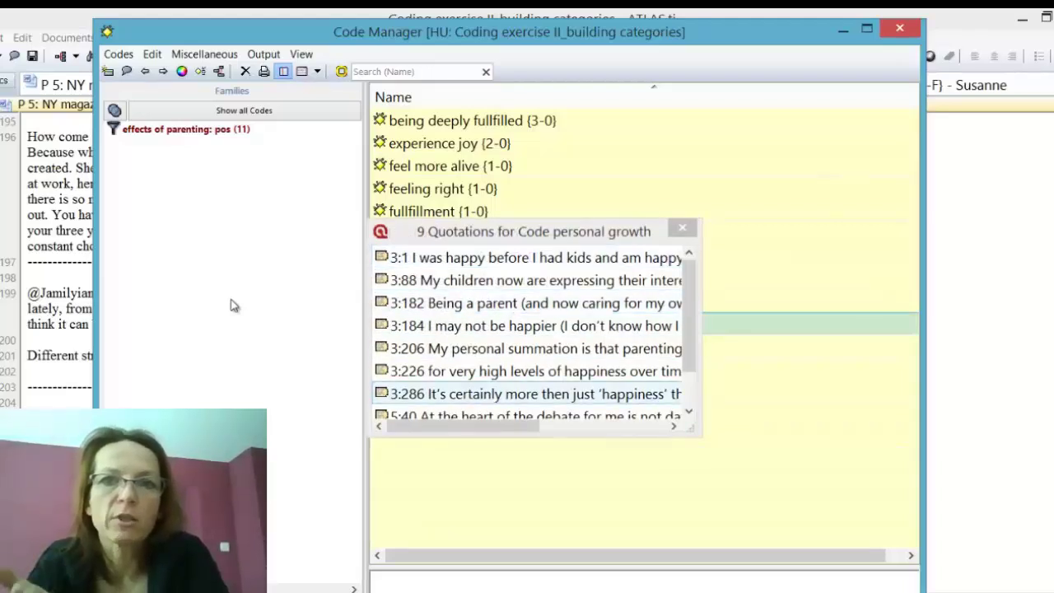
left_click(682, 228)
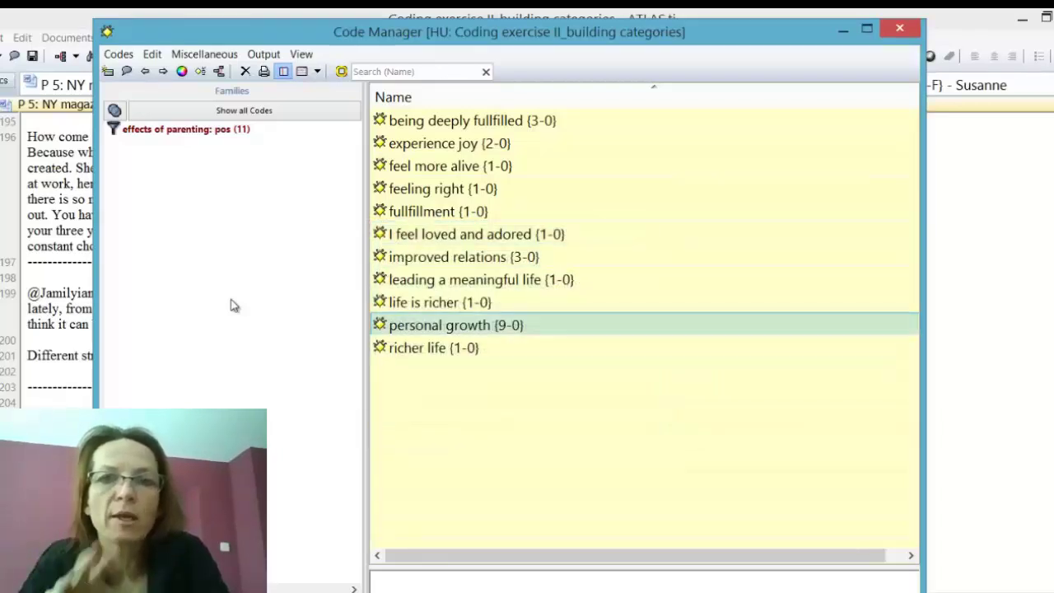
Merge the codes "feel more alive", "feeling right" and "I feel loved and adored" into "experience joy"
left_click(448, 143)
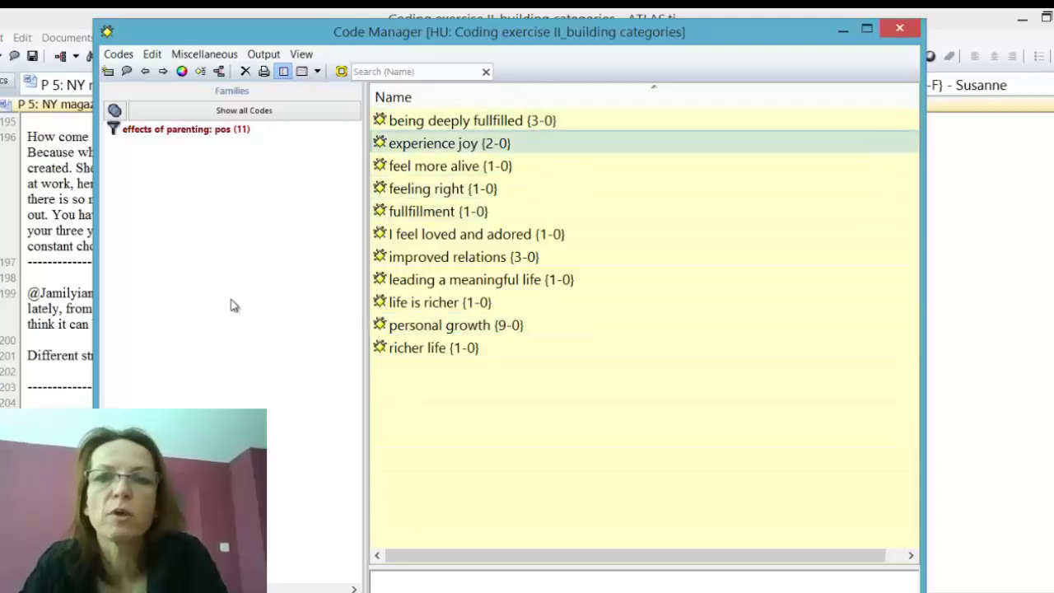
right_click(413, 143)
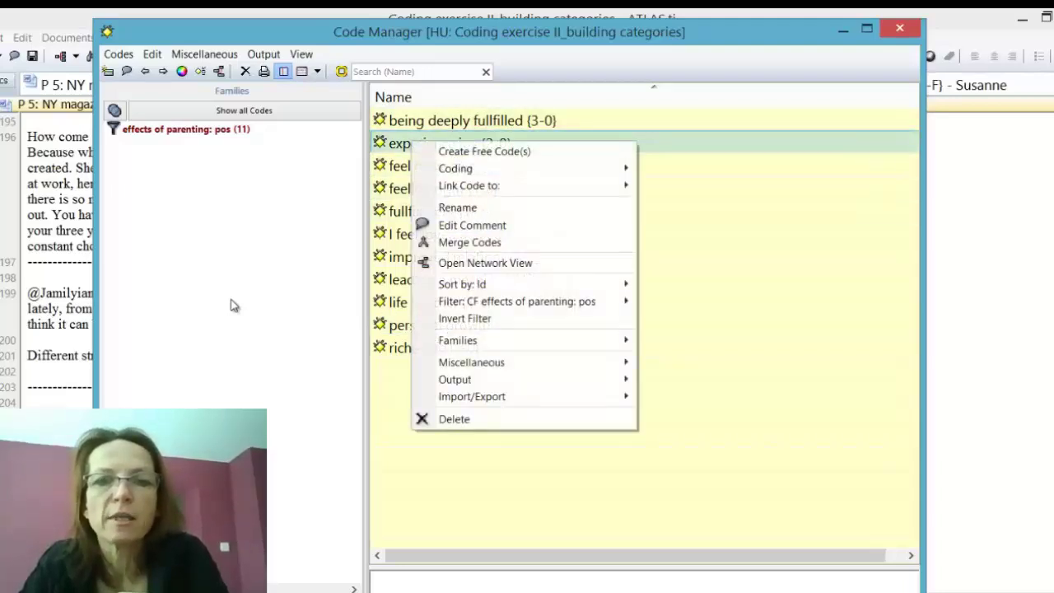
mouse_move(471, 363)
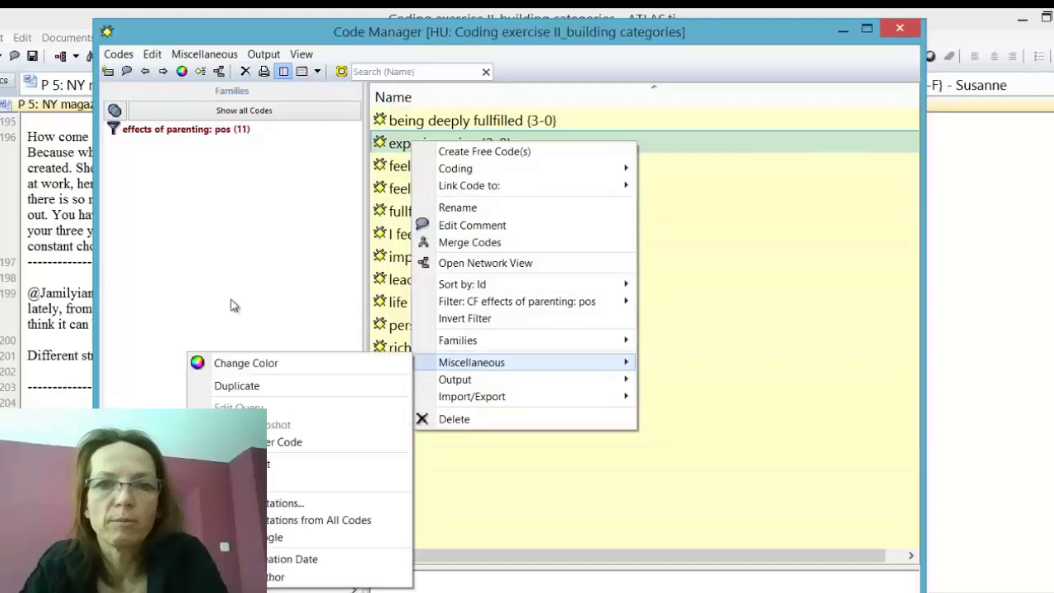
left_click(469, 243)
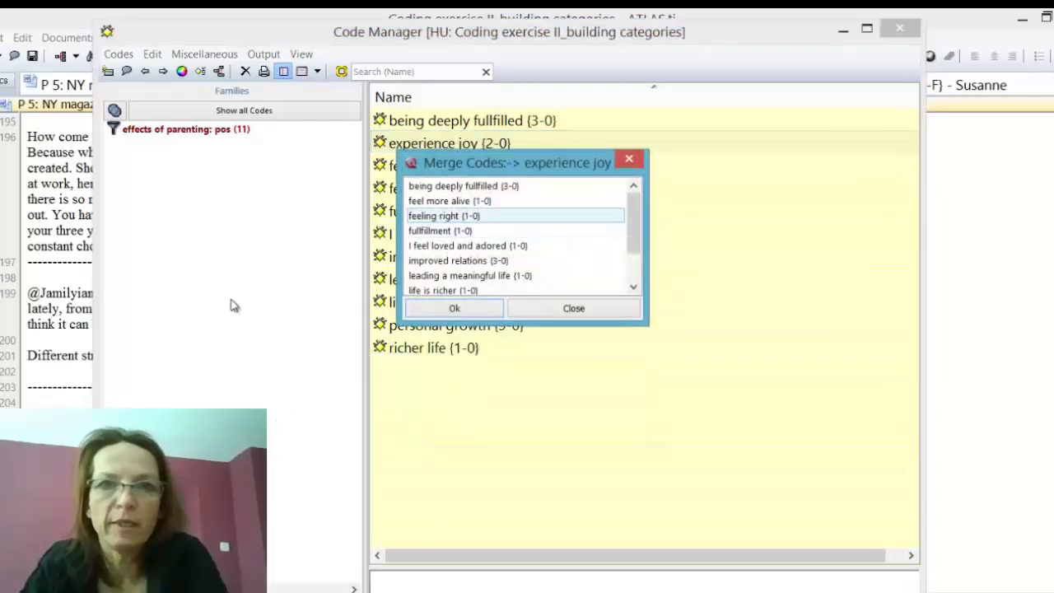
key("Up")
key("shift+Down")
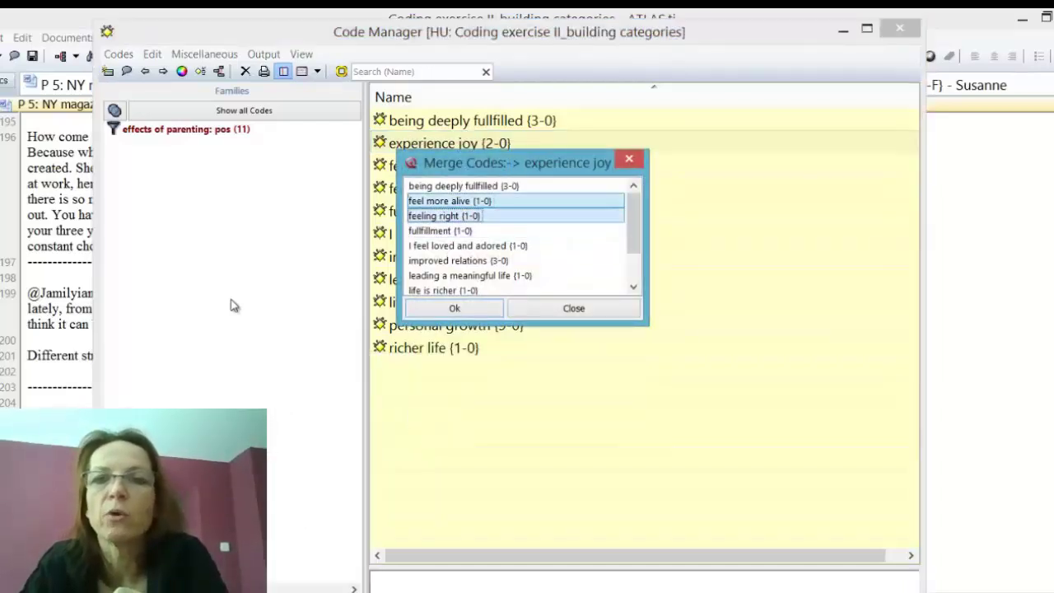
left_click(468, 246, "ctrl")
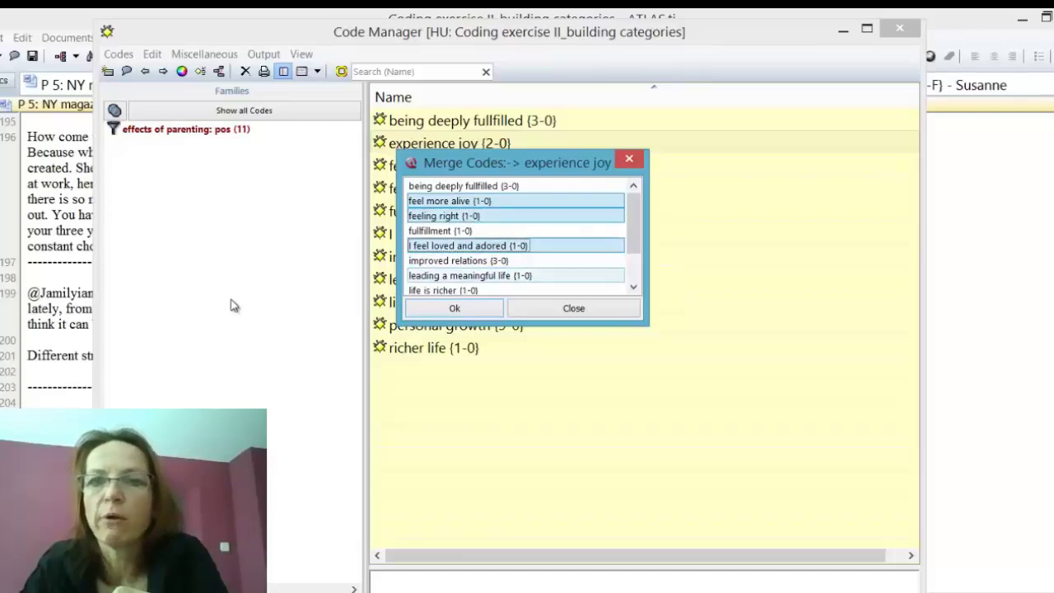
left_click(633, 287)
key("ctrl+Down")
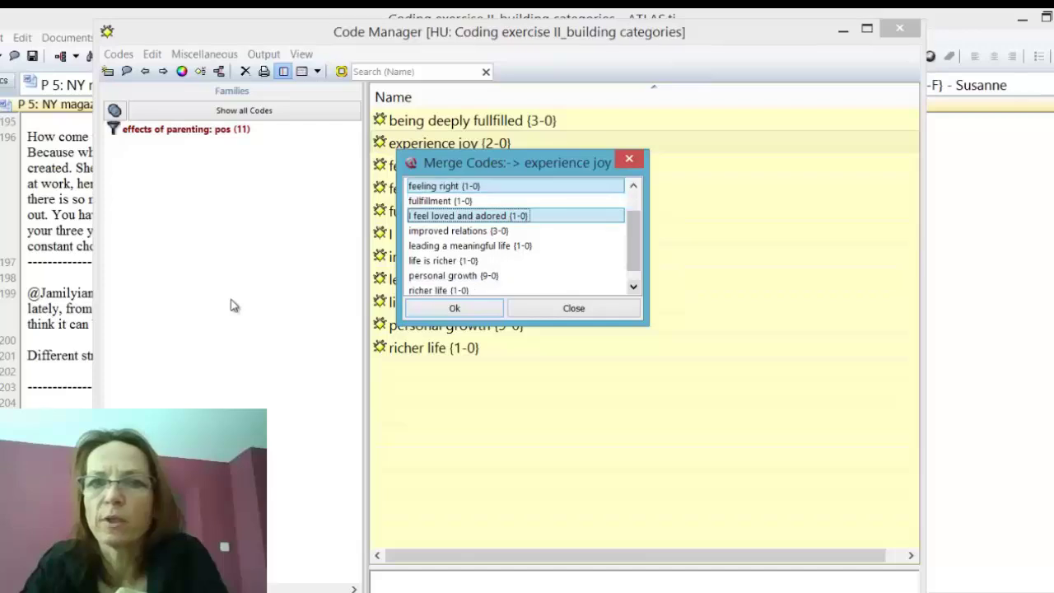
key("ctrl+Down")
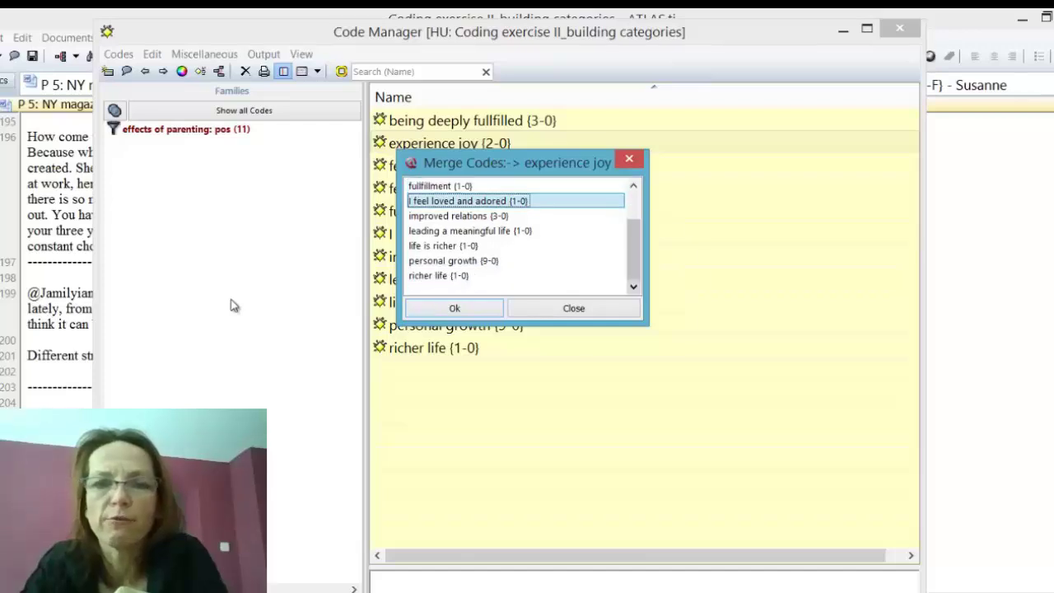
key("Return")
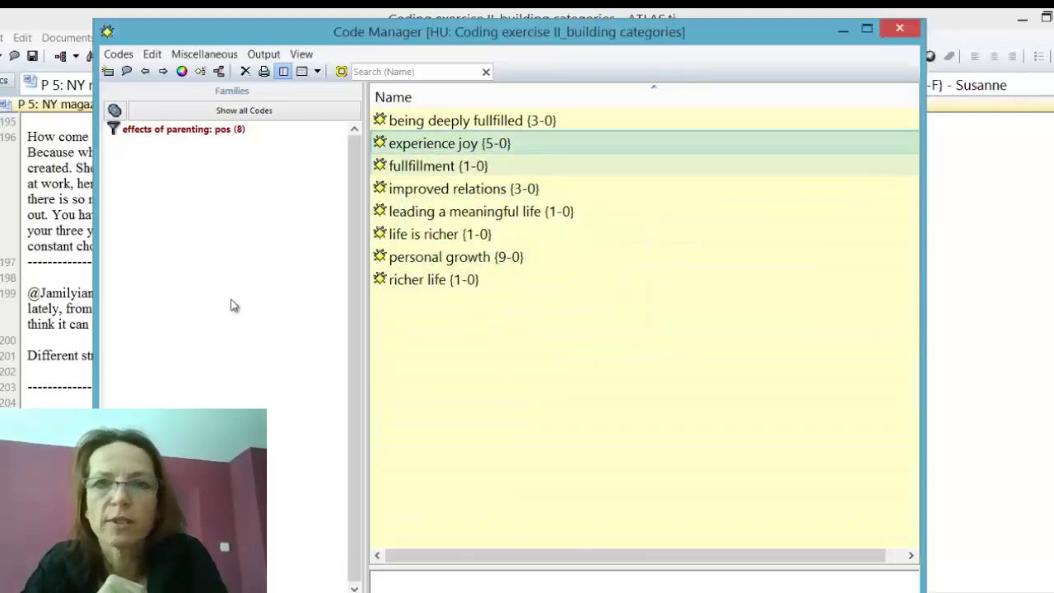
Rename the code "experience joy" as "postive emotions"
key("F2")
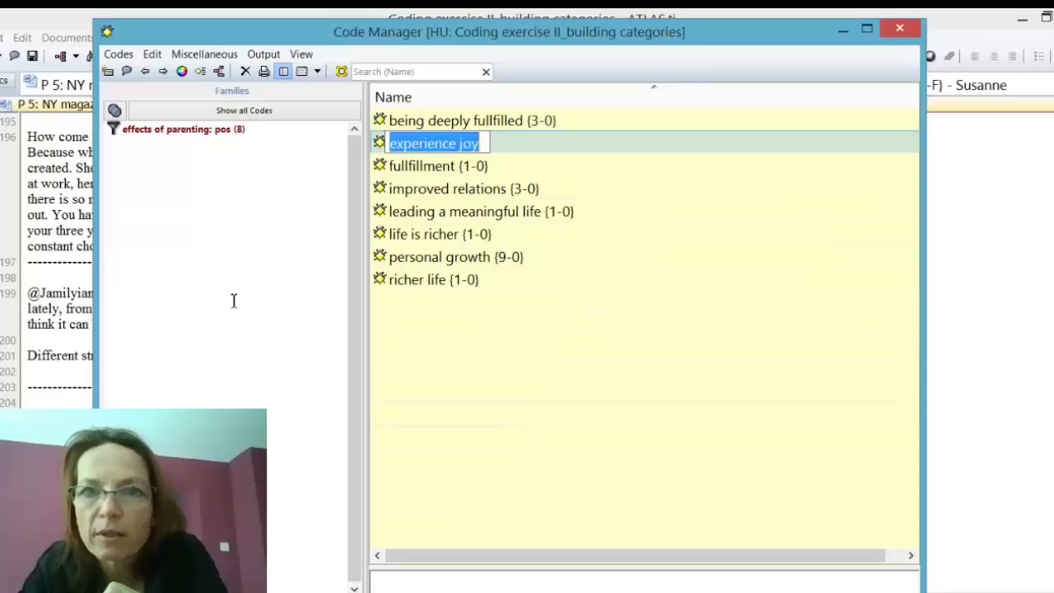
type("postive em")
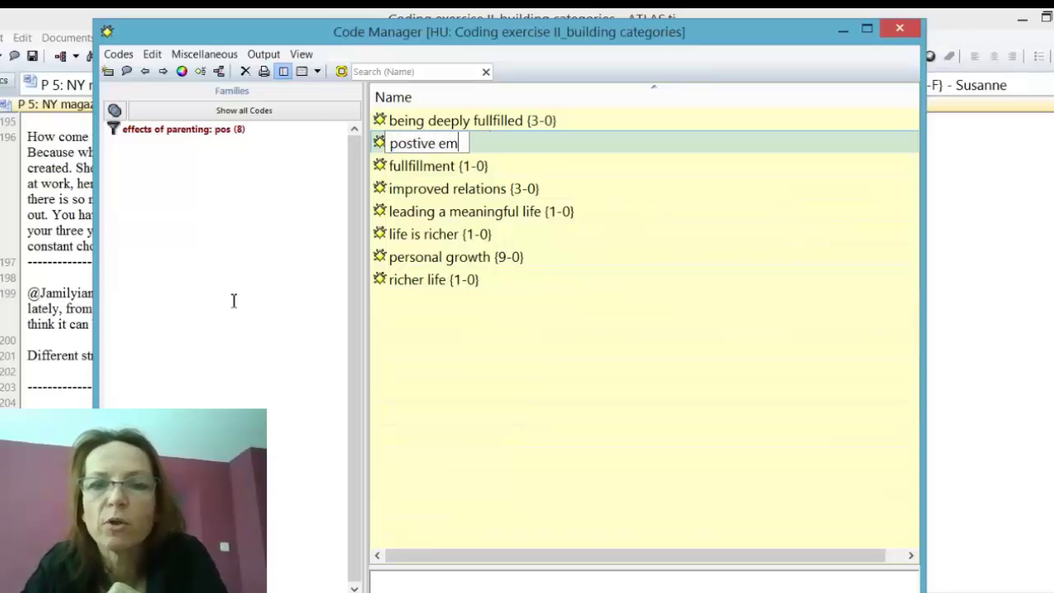
type("otions")
key("Return")
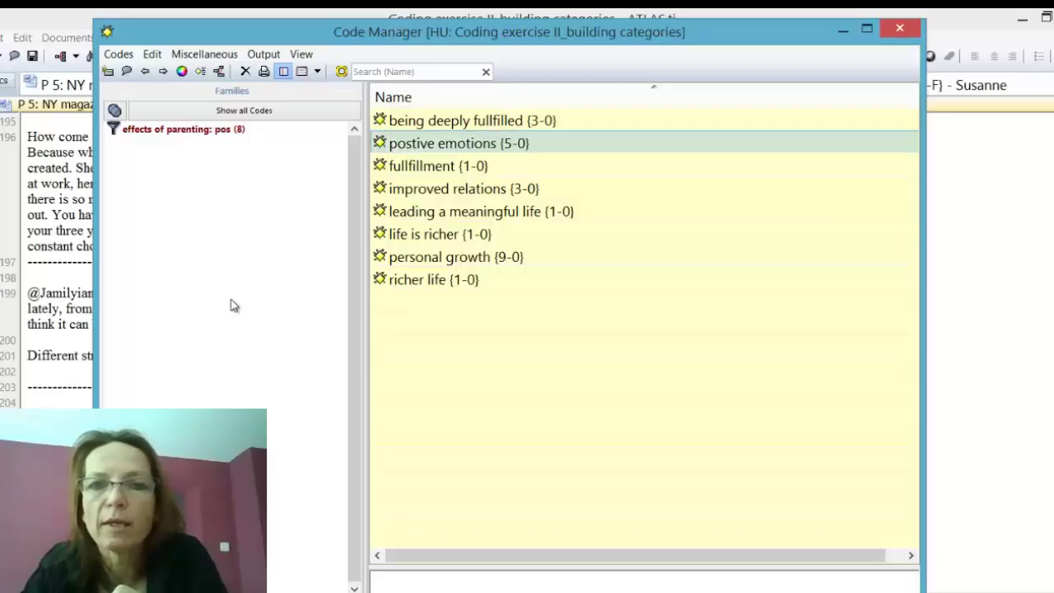
Merge the codes "being deeply fullfilled", "leading a meaningful life", "life is richer" and "richer life" into "fullfillment"
key("Down")
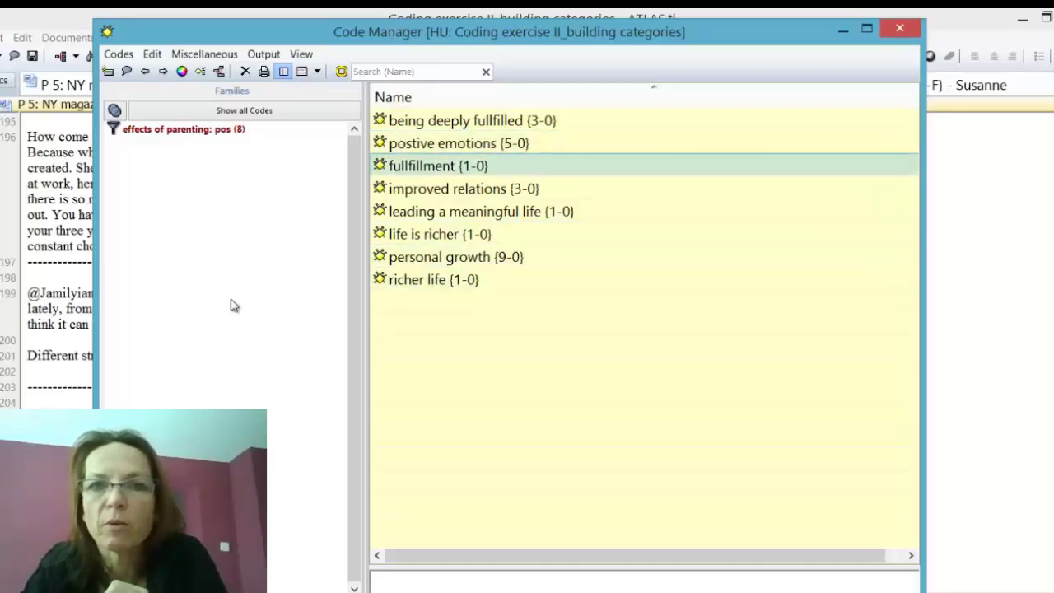
key("shift+F10")
key("Down")
key("Down")
key("Down")
key("Down")
key("Down")
key("Down")
key("Return")
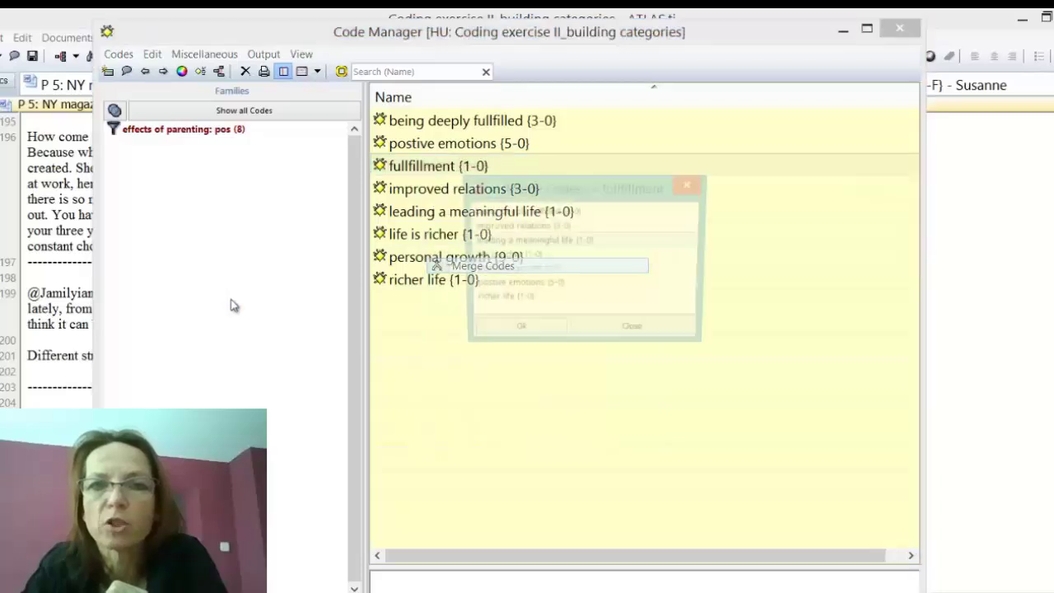
key("Up")
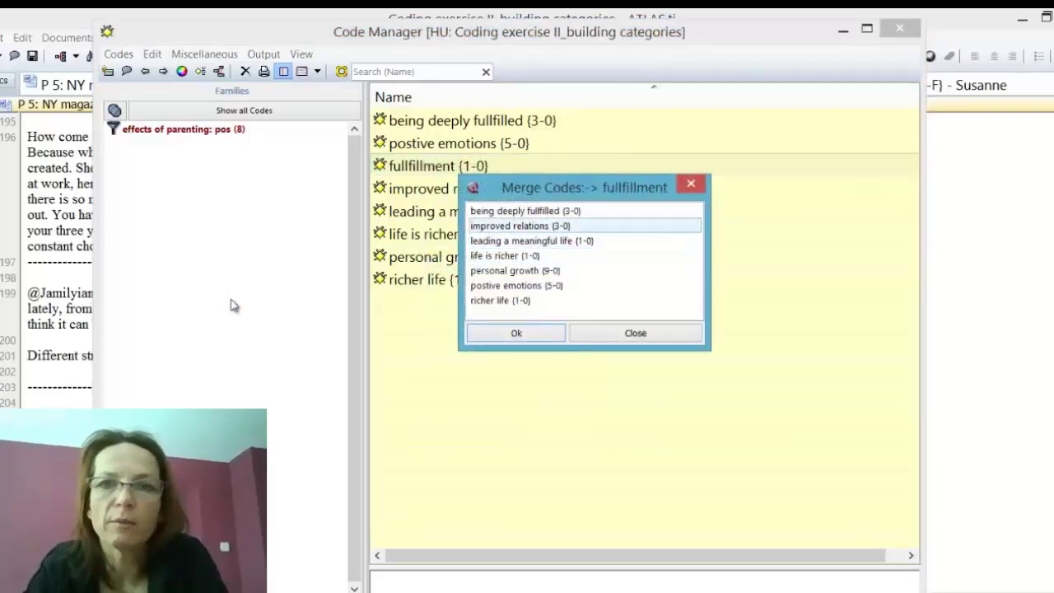
key("Down")
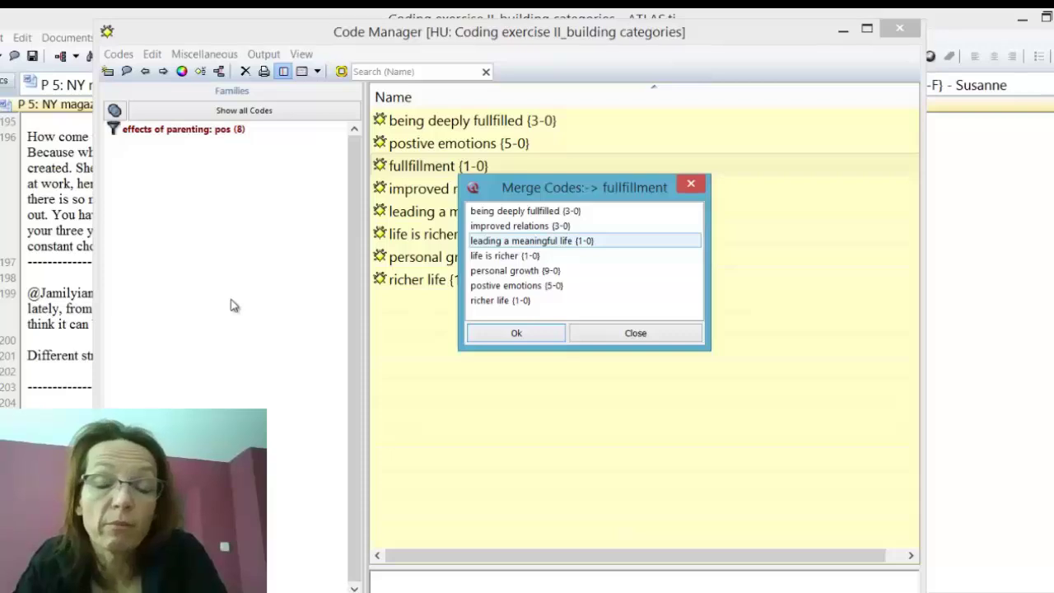
key("shift+Down")
key("ctrl+Down")
key("ctrl+Down")
key("ctrl+Down")
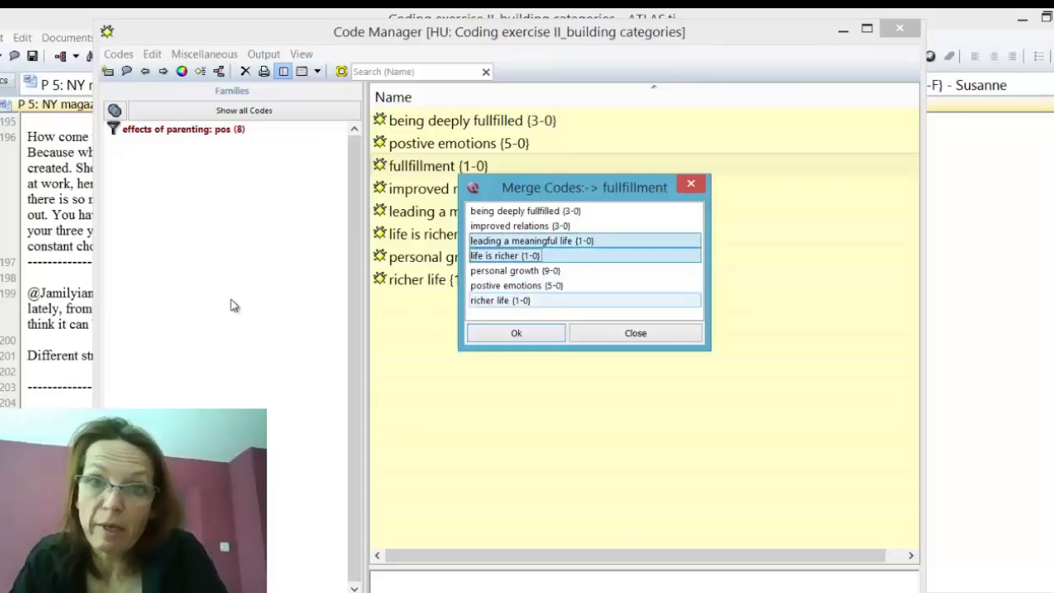
key("ctrl+space")
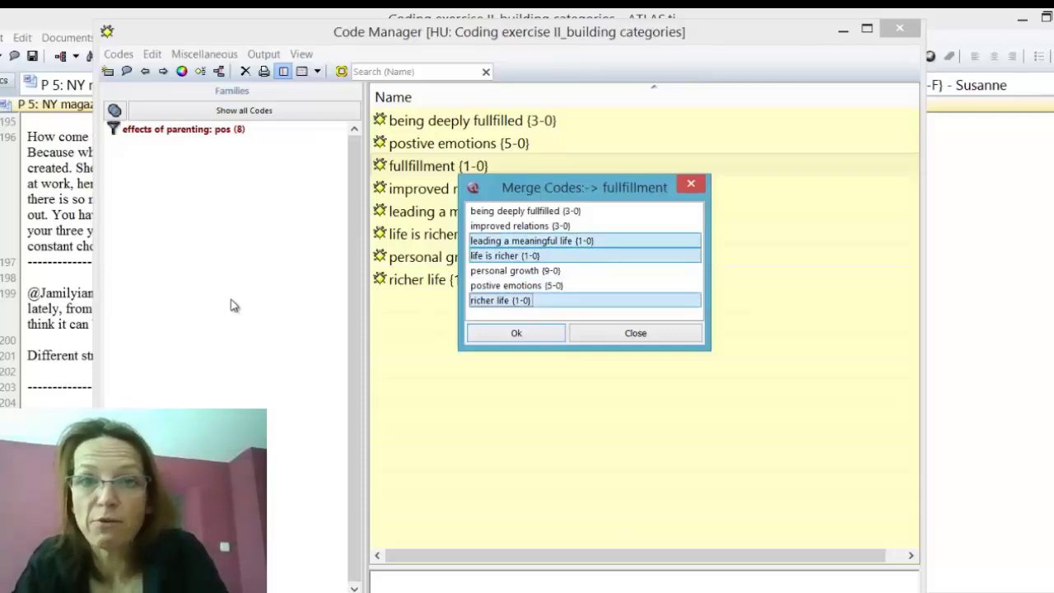
key("ctrl+Home")
key("ctrl+Home")
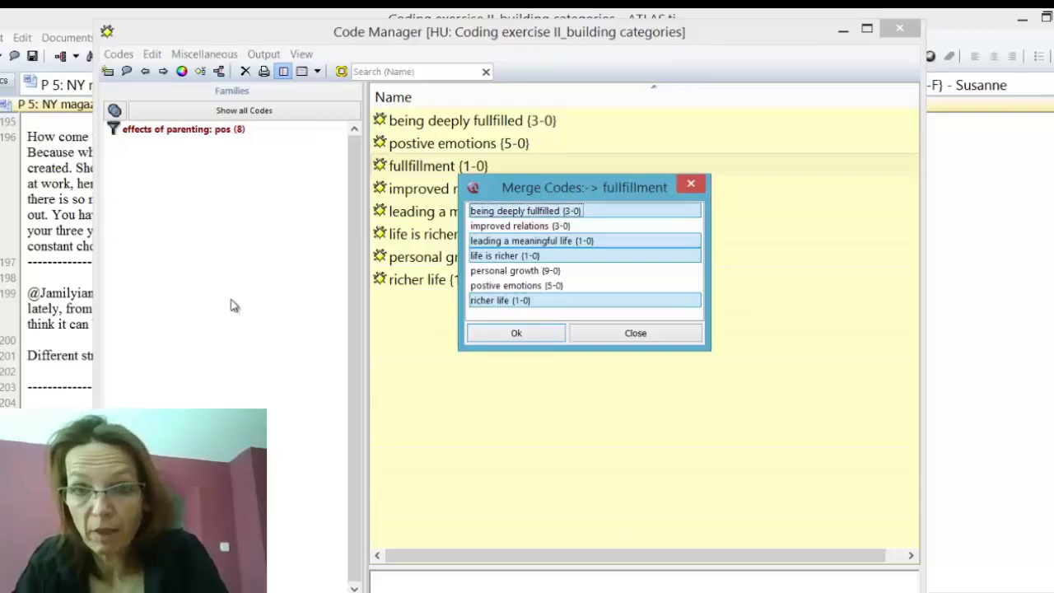
key("ctrl+space")
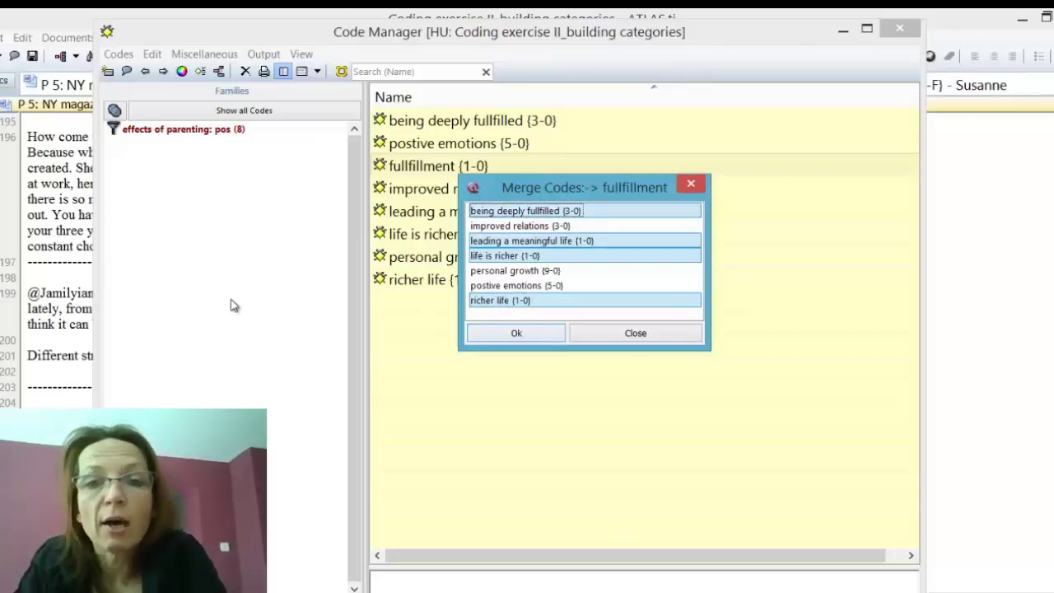
key("Return")
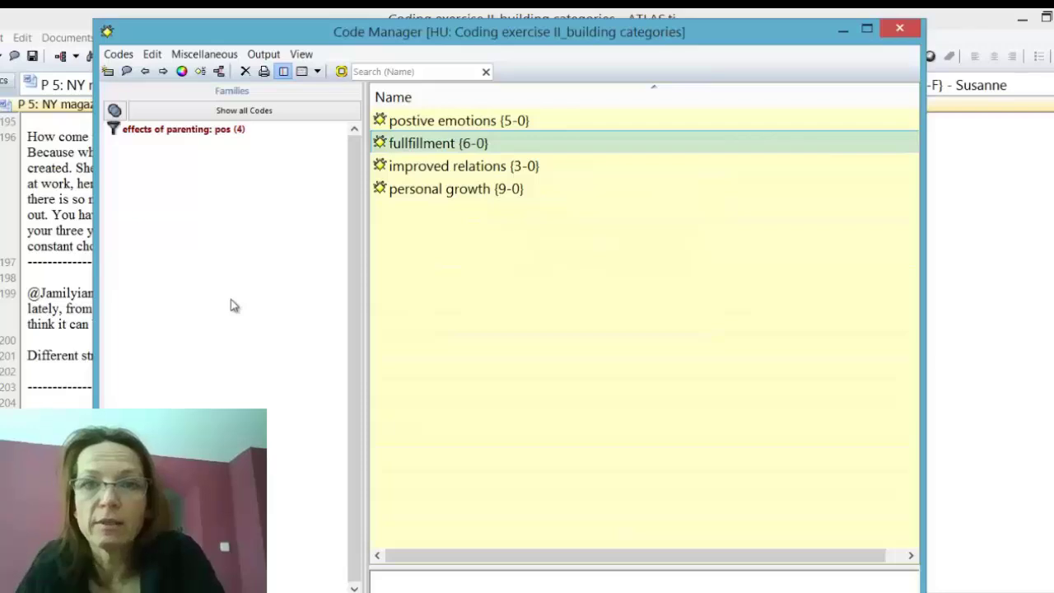
Rename the code "fullfillment" as "leading a rich & meaningful life"
key("F2")
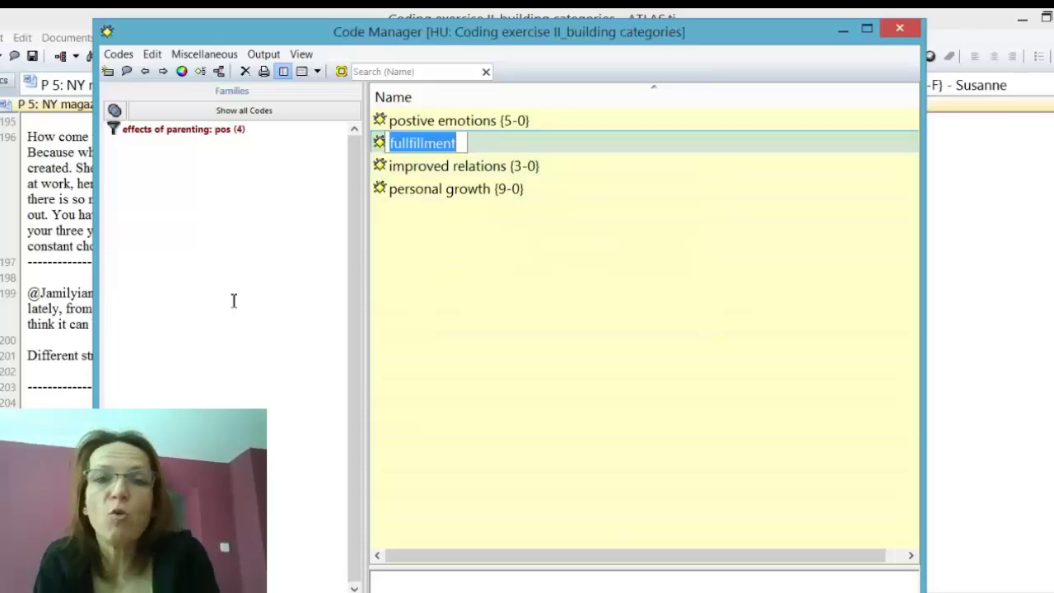
type("leadin")
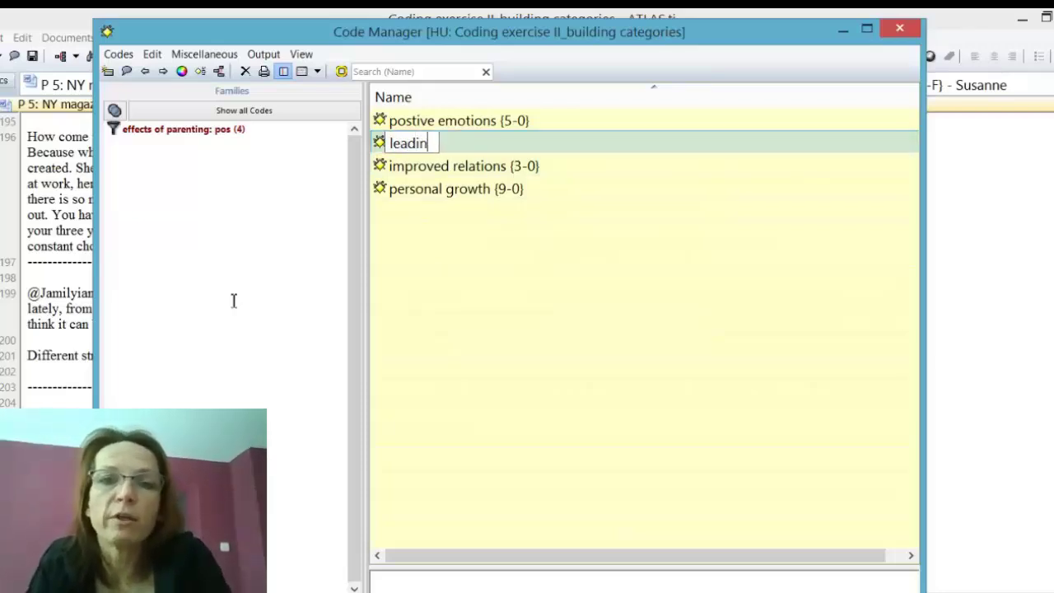
type("g a ric")
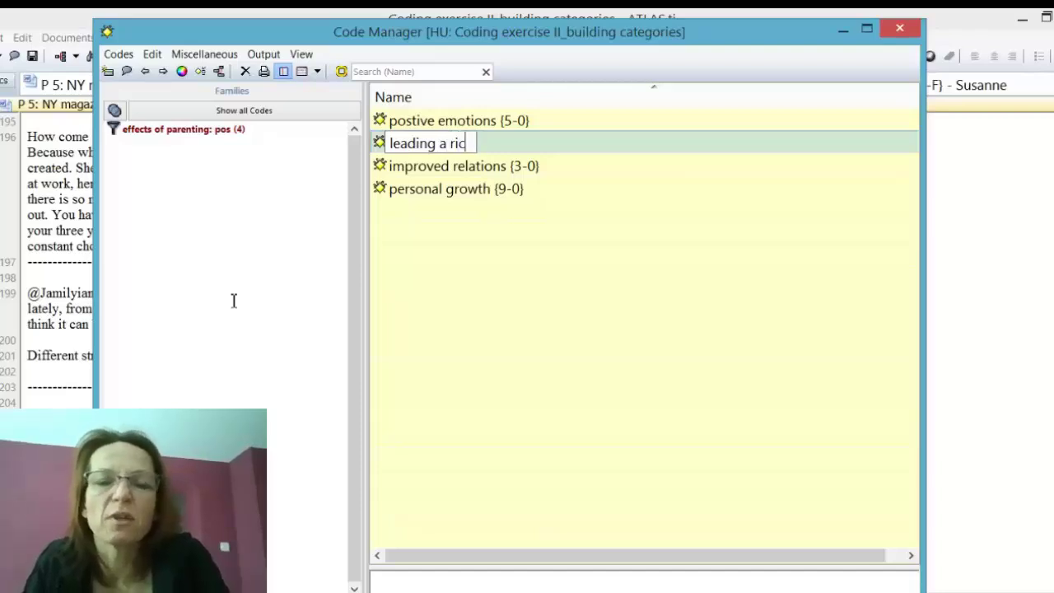
type("h & meaning")
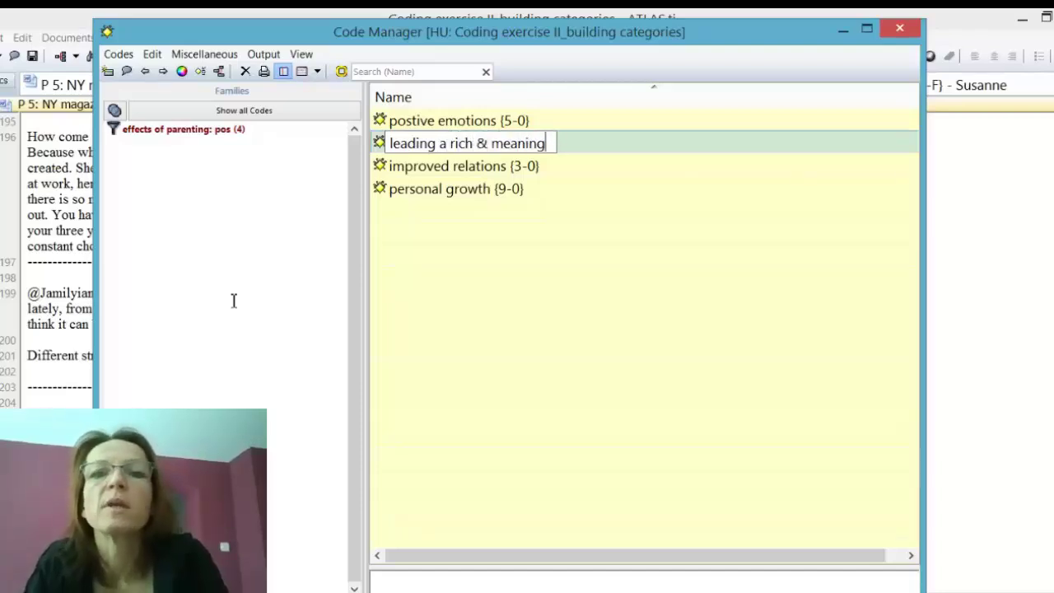
type("ful life")
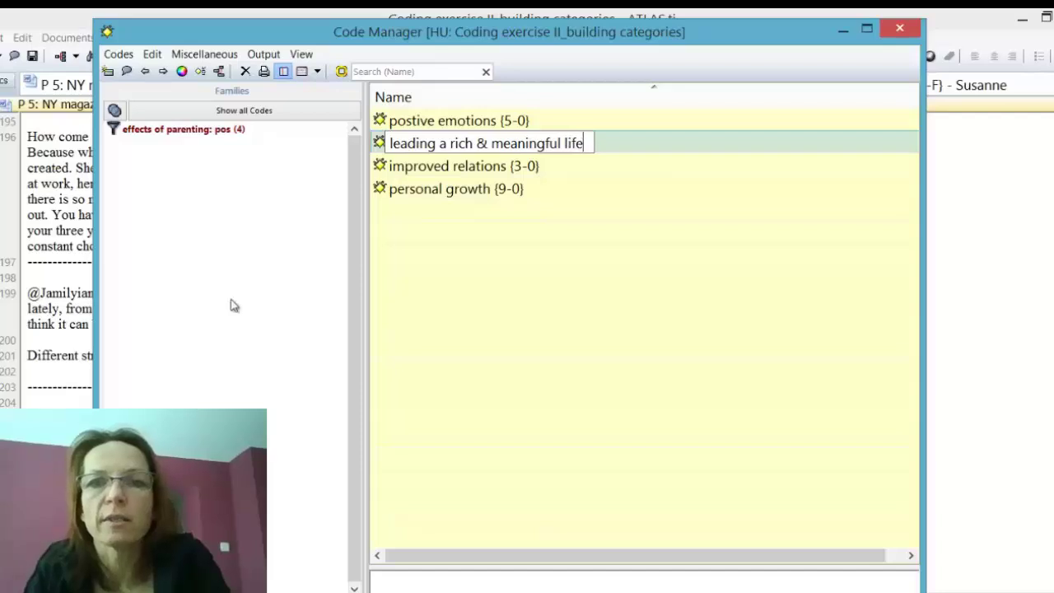
key("Return")
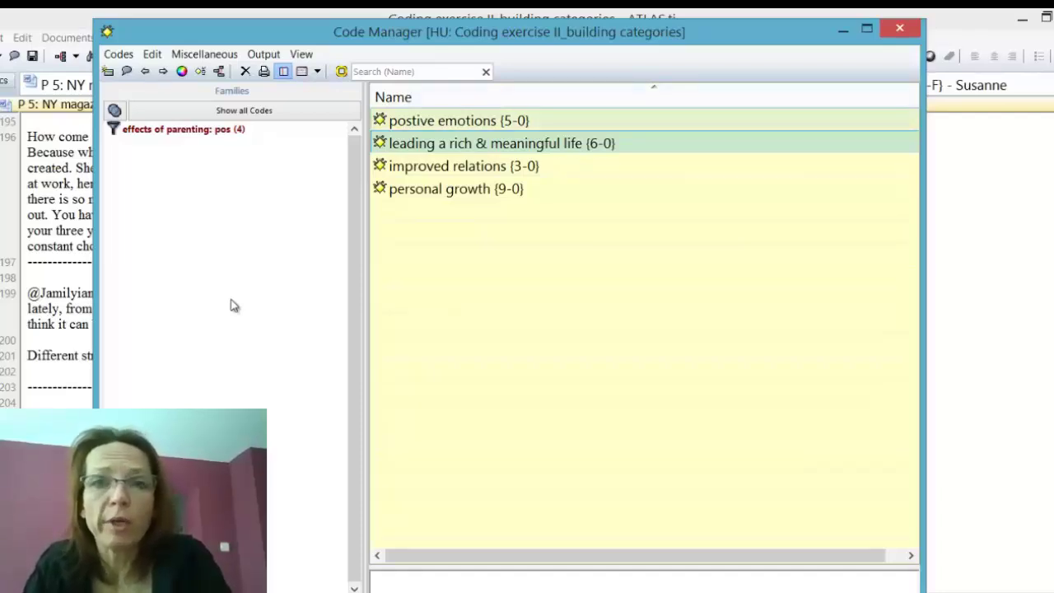
Add the prefix "effects pos: " to the name of the code "postive emotions"
key("Up")
key("F2")
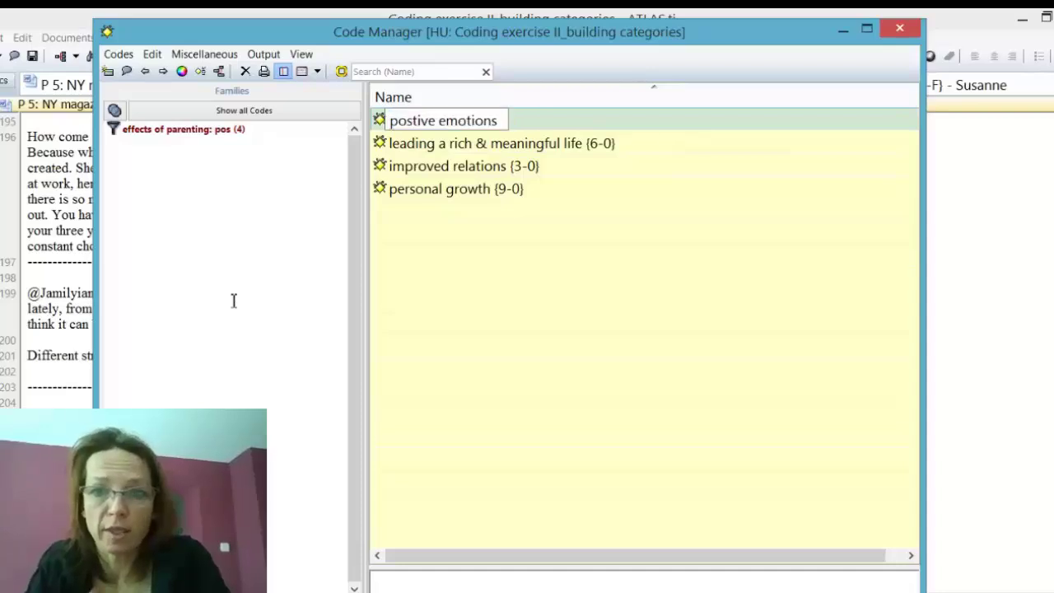
type("effects po")
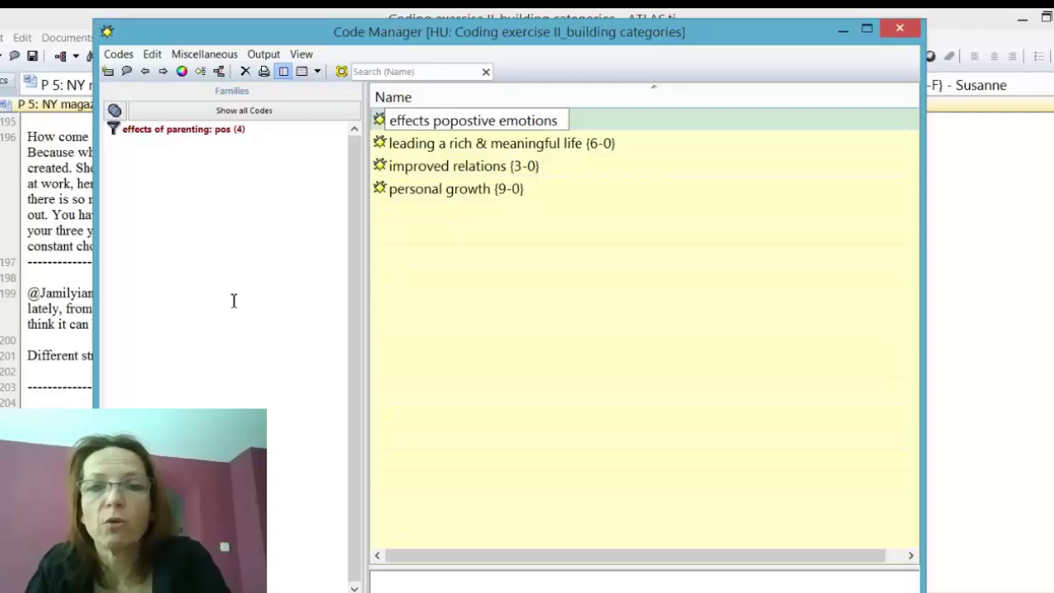
type("s")
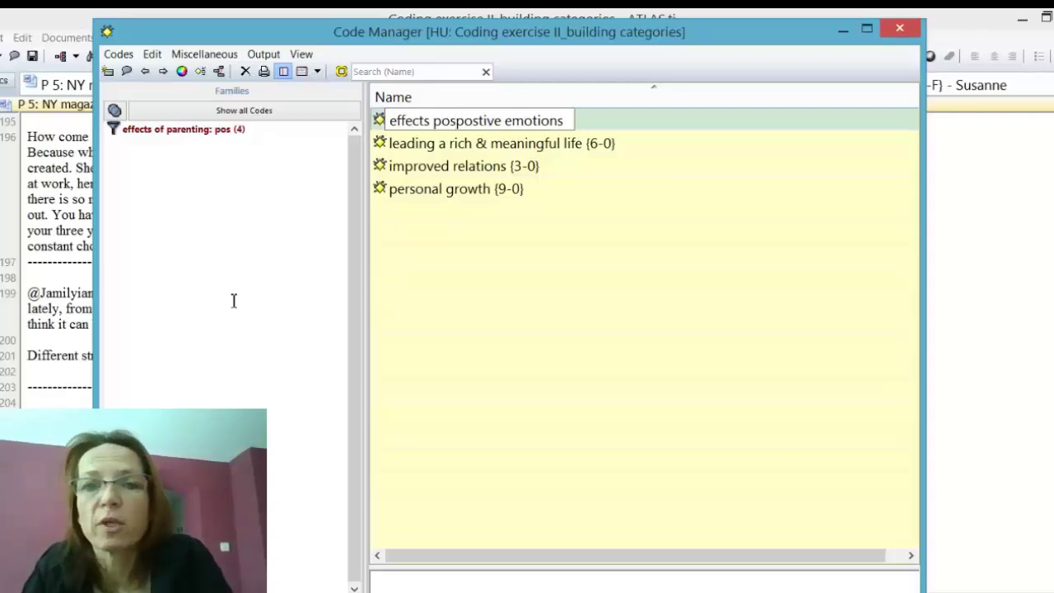
type(":")
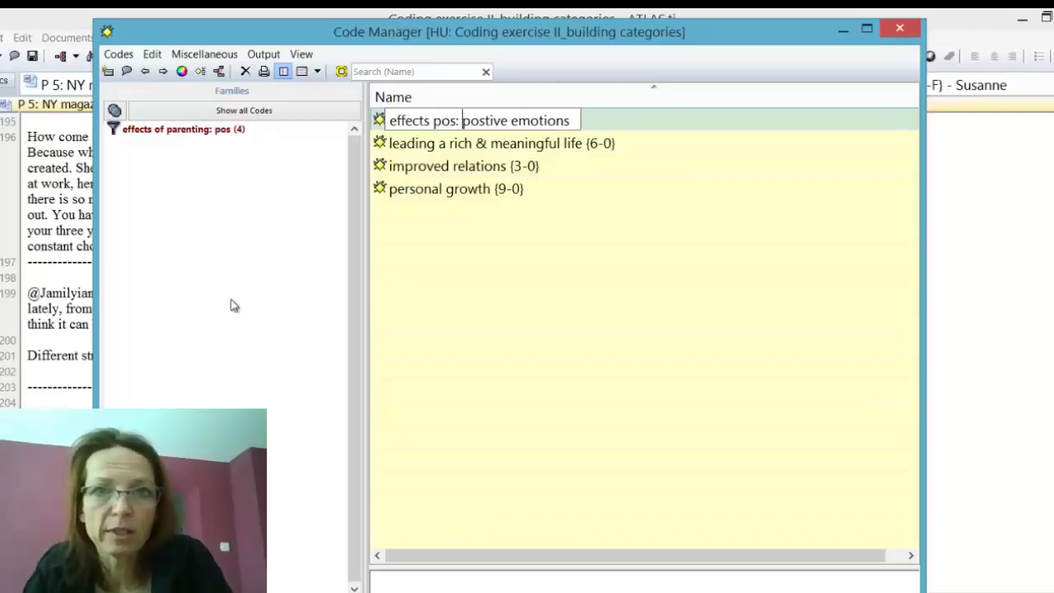
Try to copy the prefix "effects pos: " from the name of the "postive emotions" code
key("shift+Left")
key("shift+Left")
key("shift+Left")
key("shift+Left")
key("shift+Left")
key("shift+Left")
key("shift+Left")
key("shift+Left")
key("shift+Left")
key("shift+Left")
key("shift+Left")
key("shift+Left")
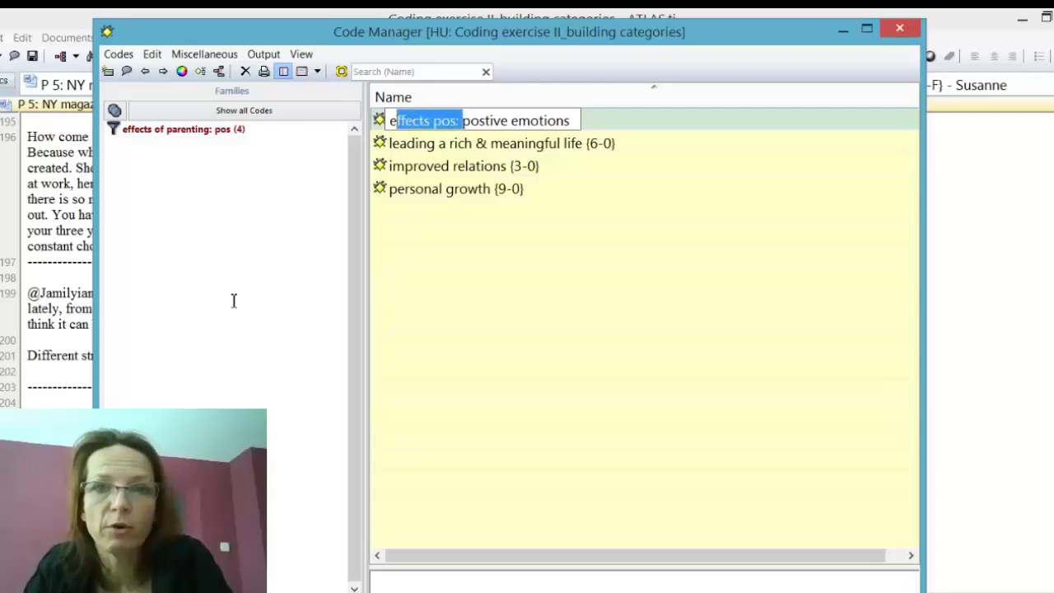
key("super+c")
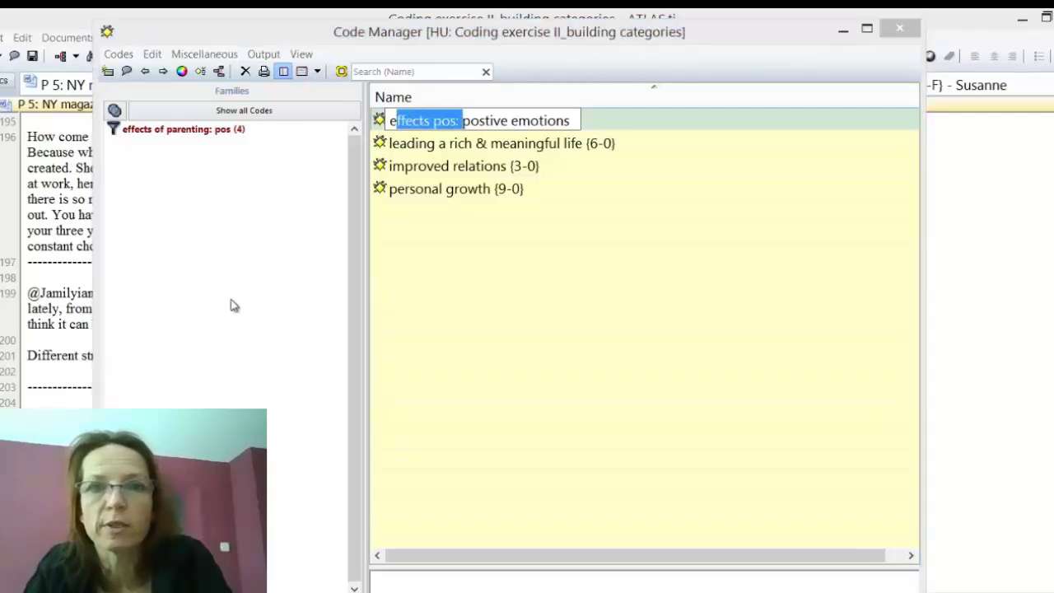
key("alt+Tab")
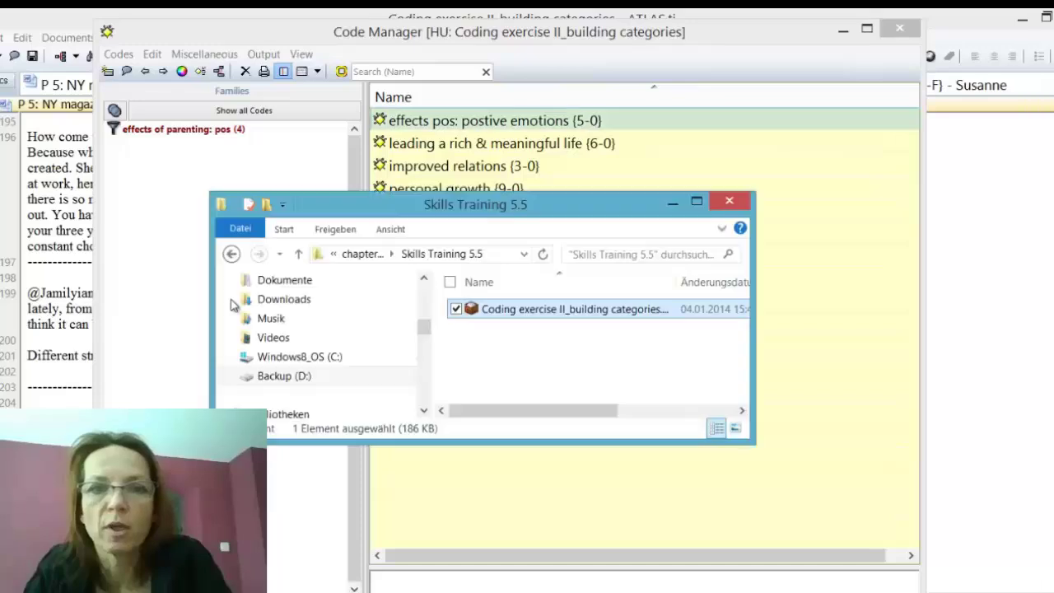
key("alt+Tab")
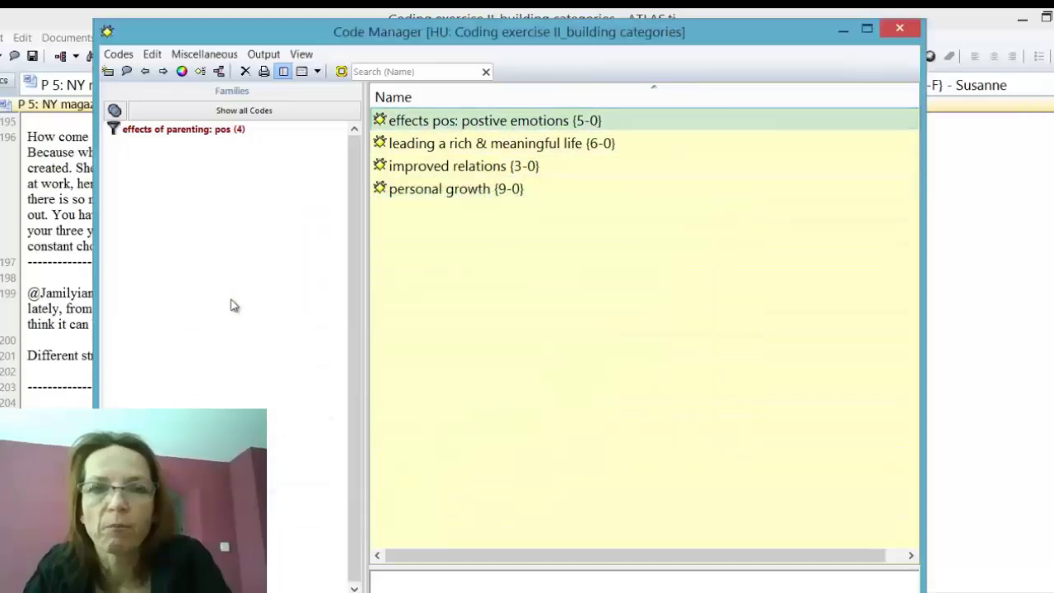
key("F2")
key("ctrl+Right")
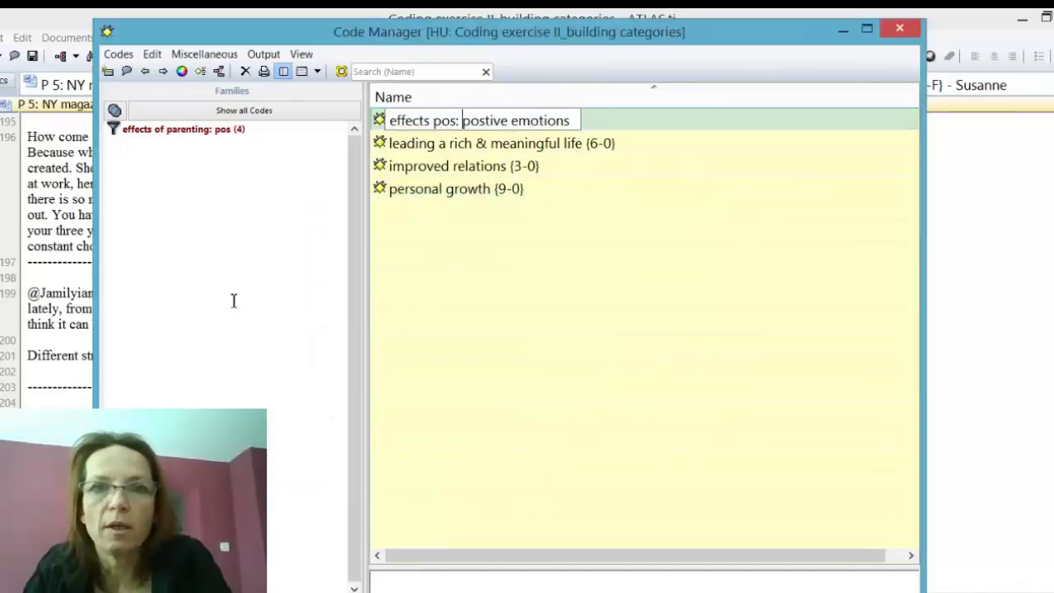
key("shift+Home")
key("Return")
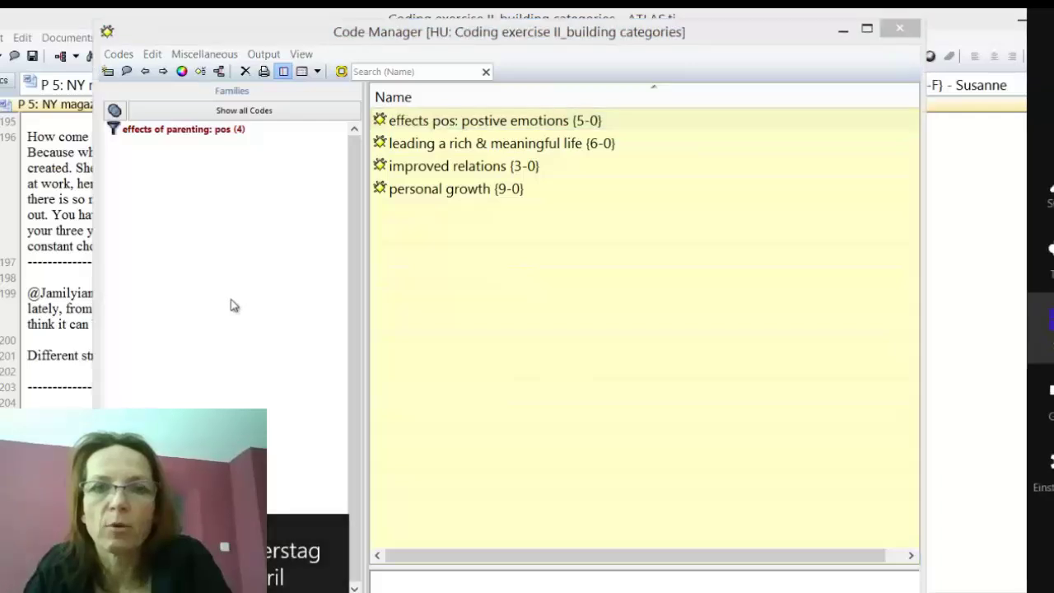
key("Down")
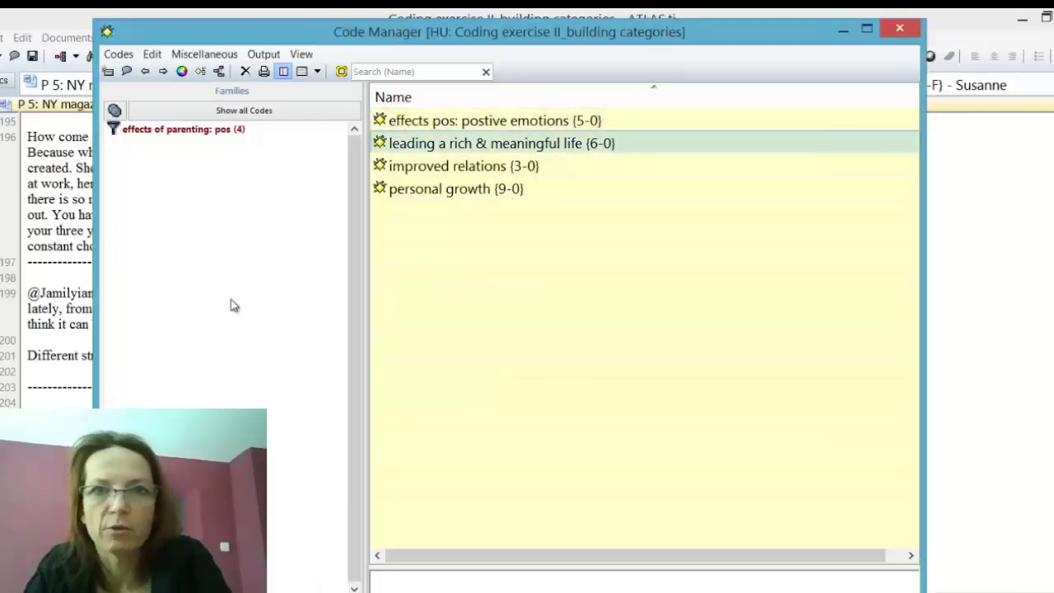
key("Home")
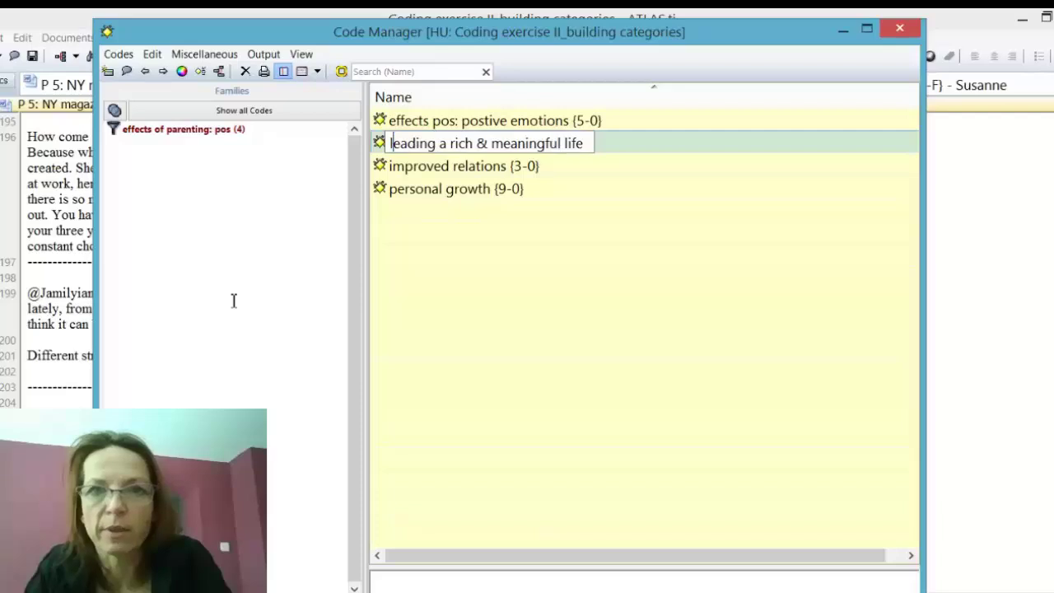
key("Left")
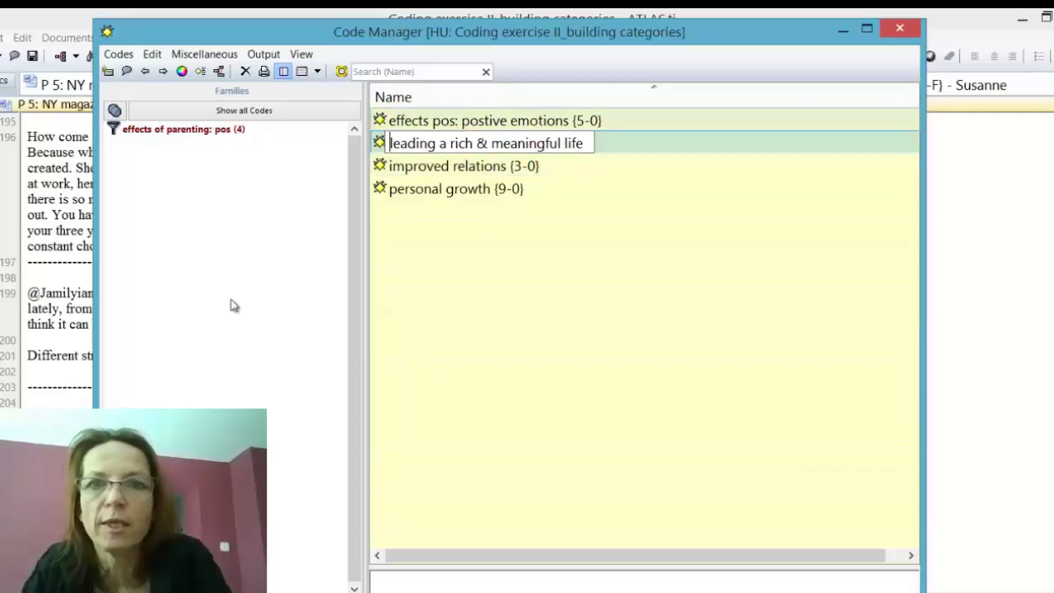
key("Return")
Copy the prefix "effects pos: " from the "postive emotions" code and add it to the name of "leading a rich & meaningful life"
left_click(460, 121)
left_click_drag(460, 121, 389, 121)
key("ctrl+c")
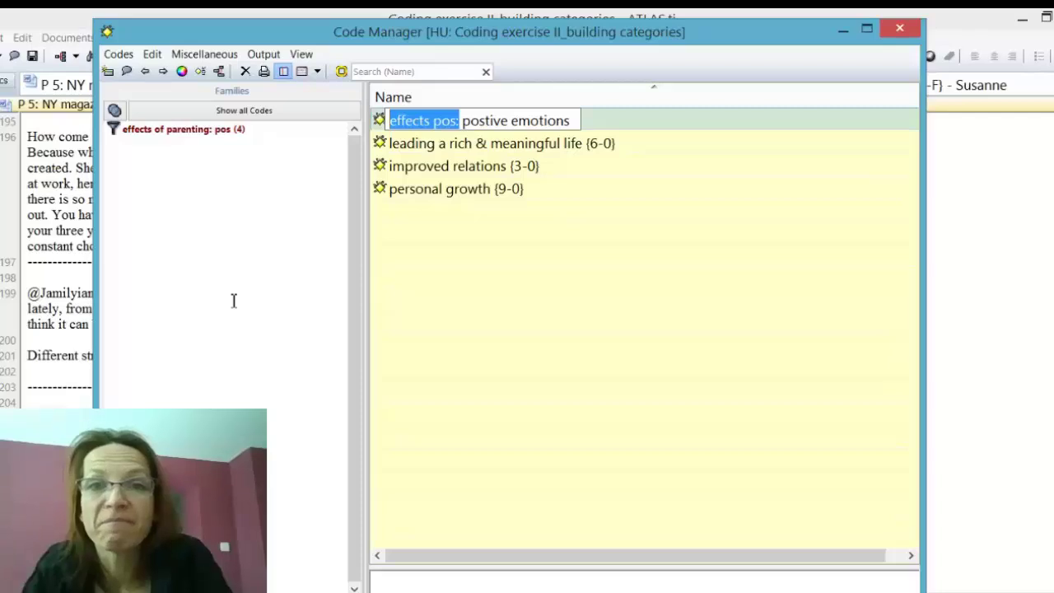
key("Return")
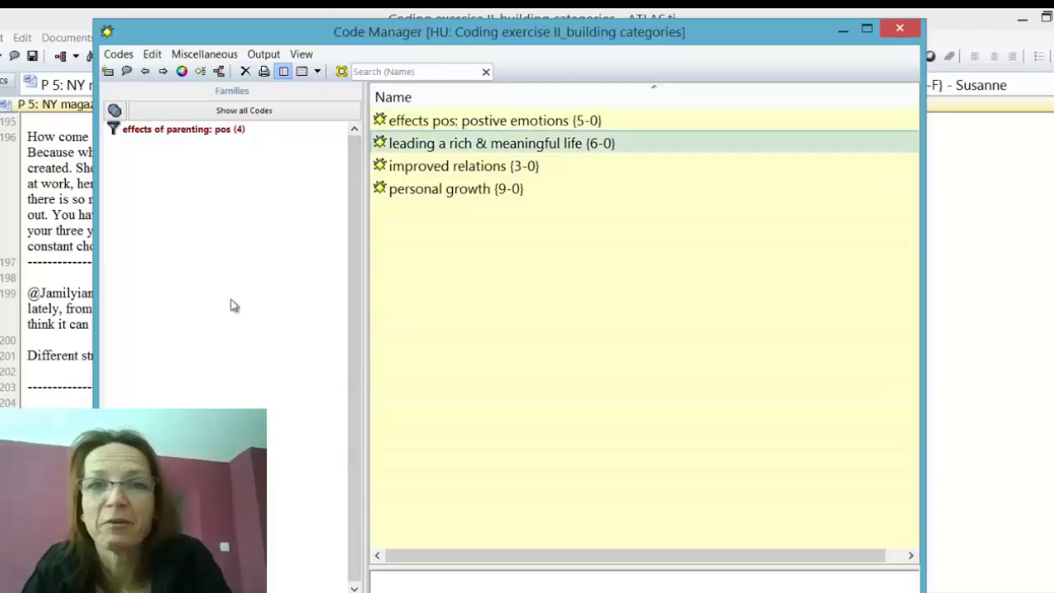
key("F2")
key("Home")
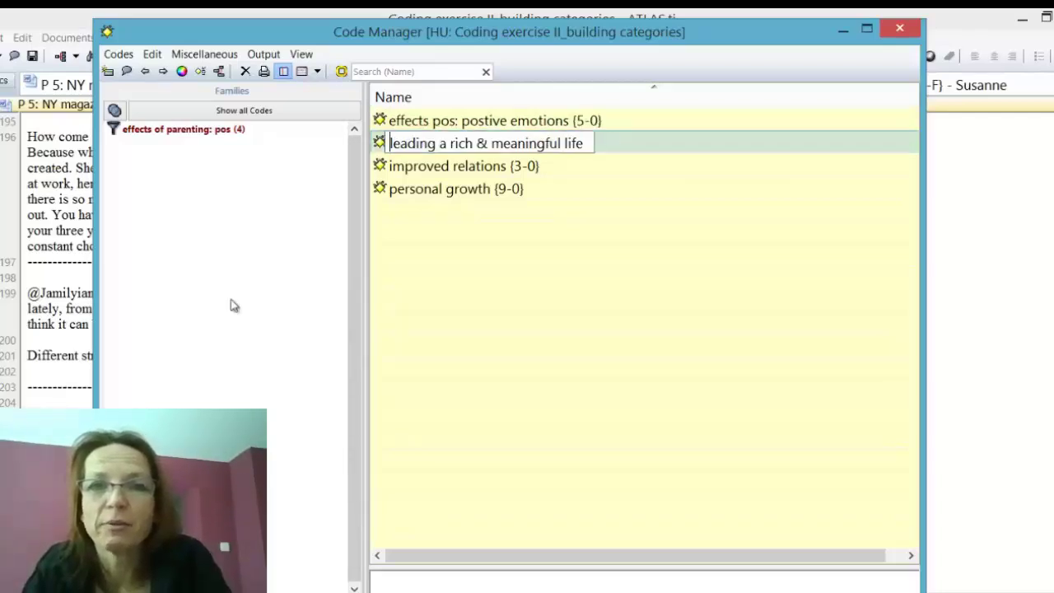
key("ctrl+v")
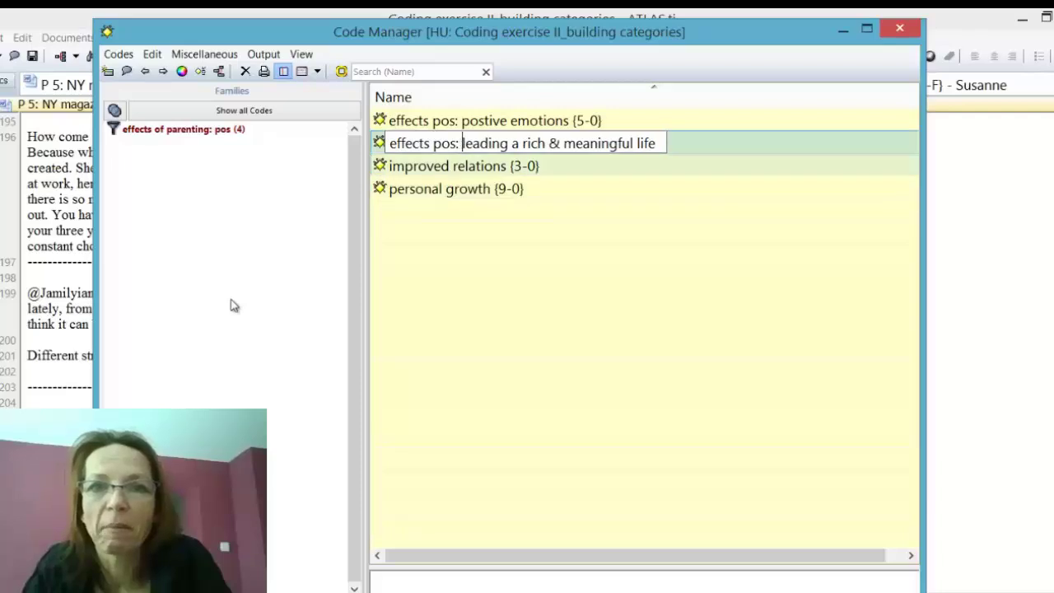
key("Return")
Add the copied prefix "effects pos: " to the names of the codes "improved relations" and "personal growth"
key("F2")
key("Home")
key("ctrl+v")
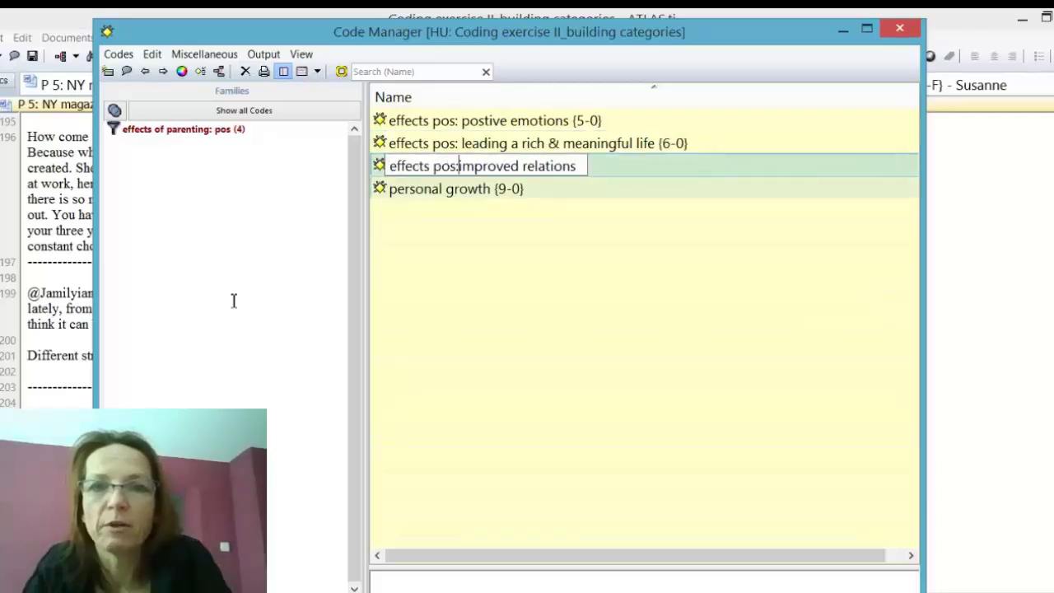
key("Return")
key("F2")
key("Home")
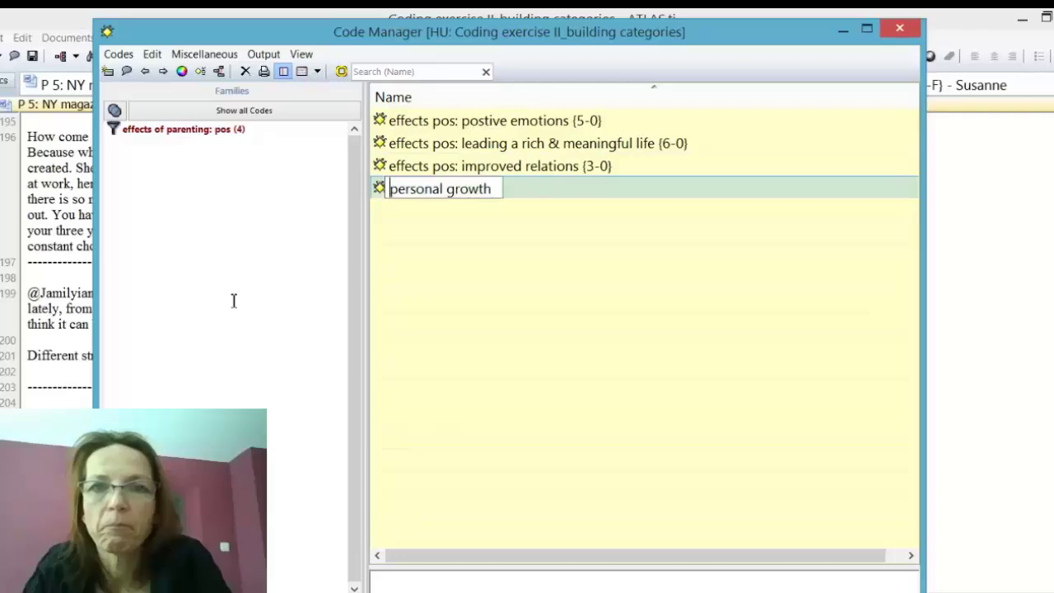
key("ctrl+v")
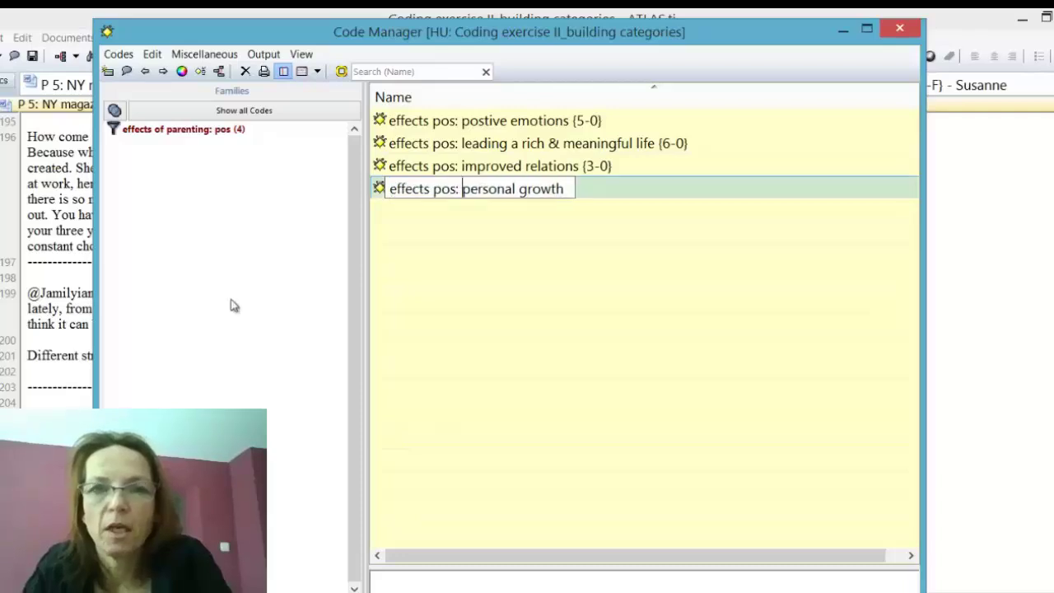
key("Return")
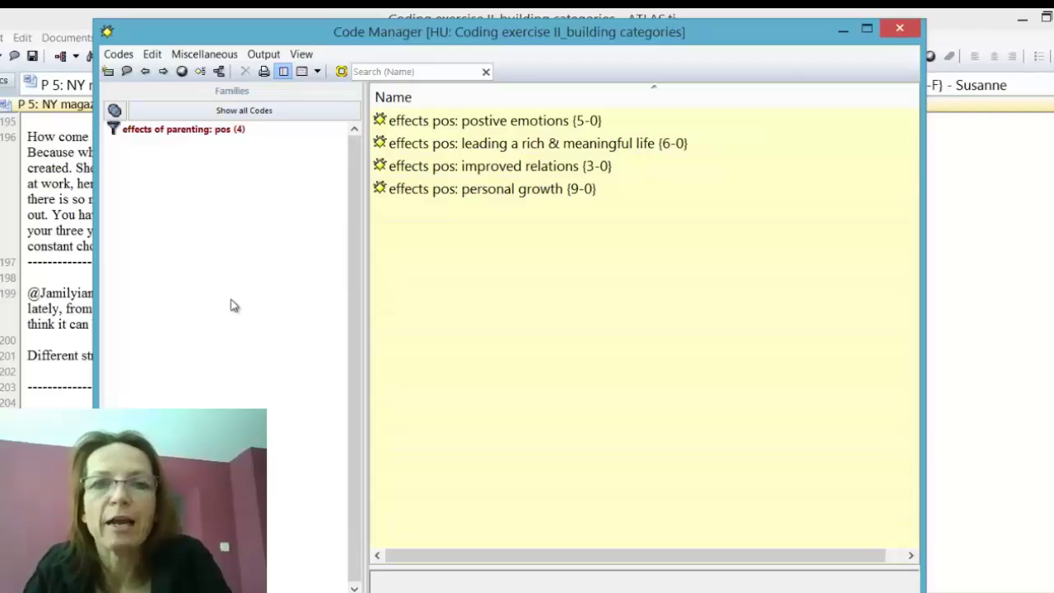
Create a new free code named "EFFECTS POS" as the heading for the positive effects category
left_click(108, 72)
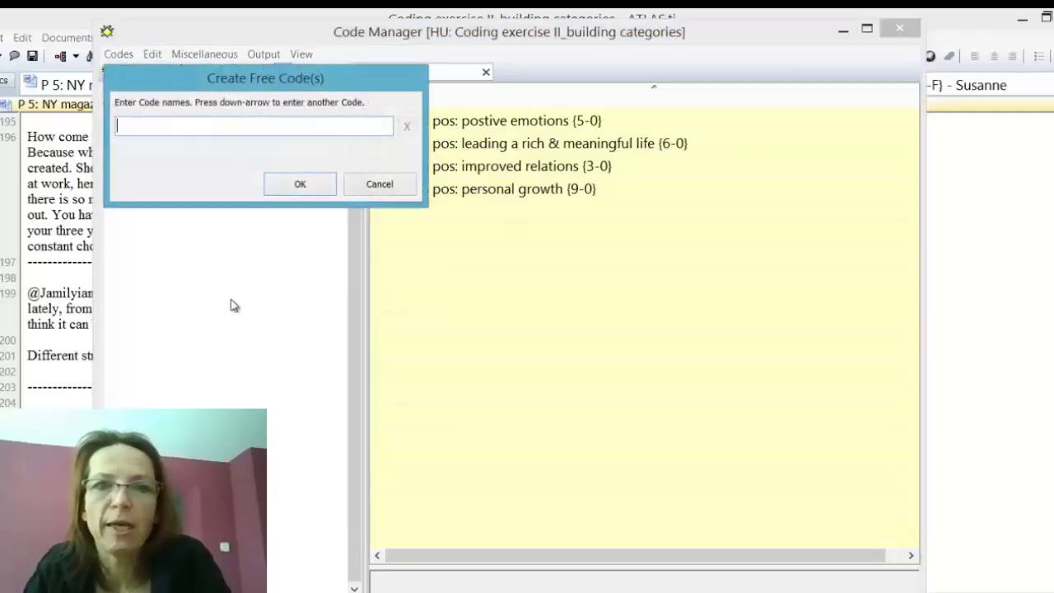
type("EFFECTS POS")
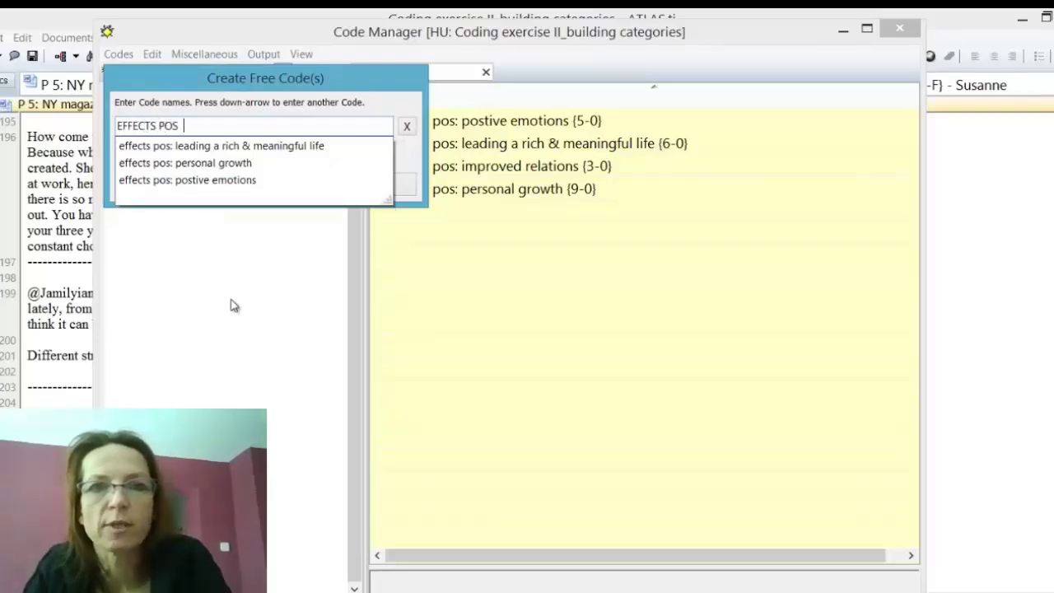
key("Up")
key("Escape")
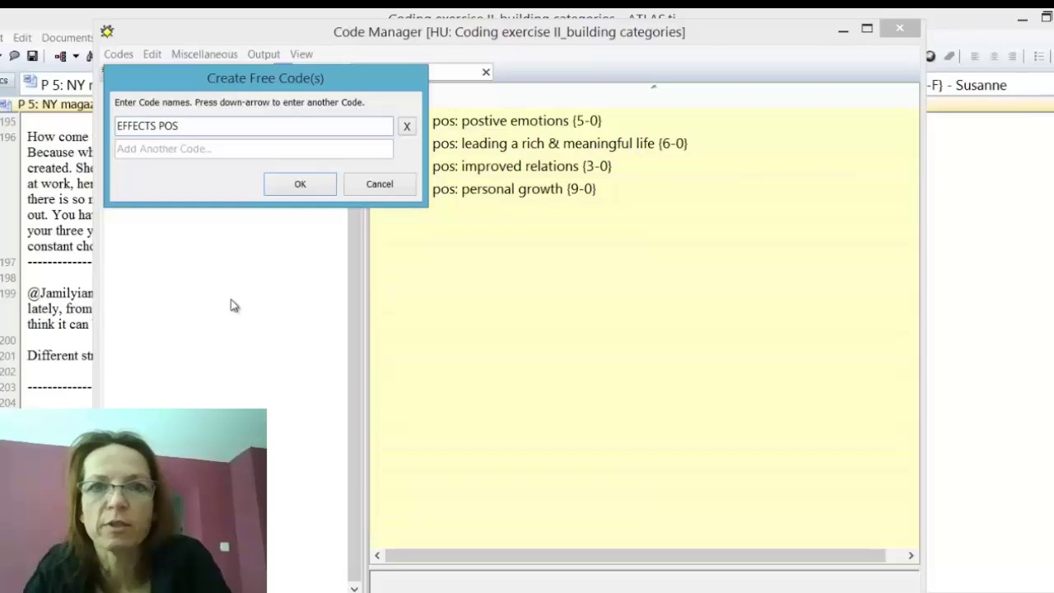
key("Return")
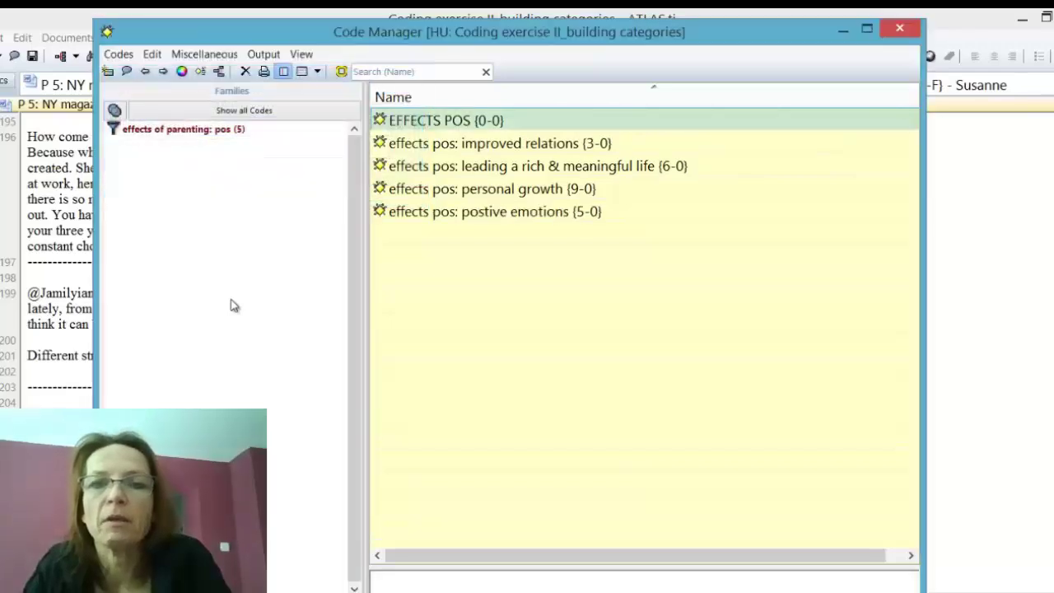
Color the heading code "EFFECTS POS" and all its "effects pos:" subcodes pink
key("End")
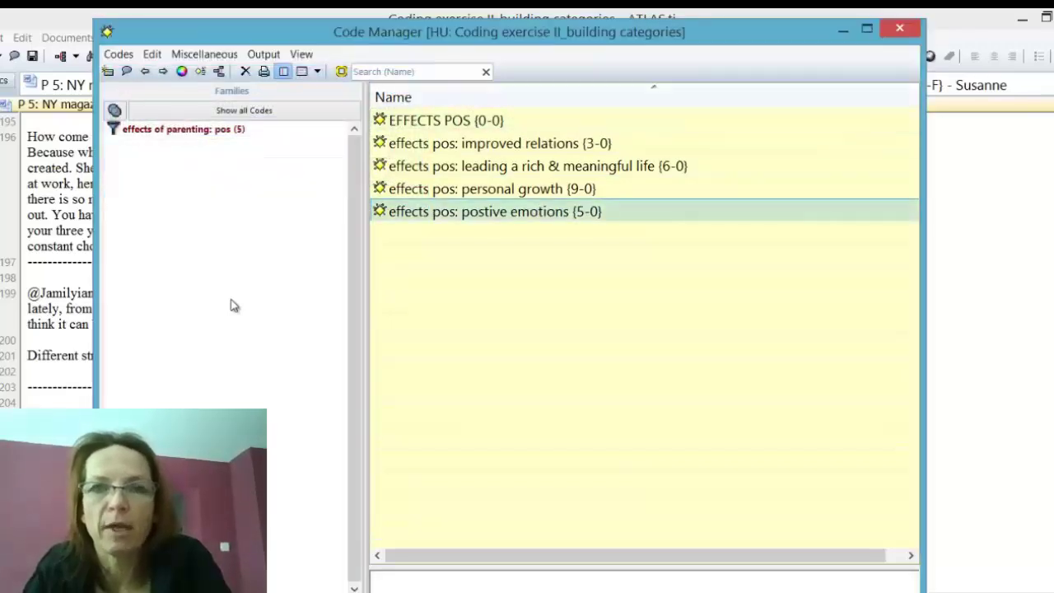
key("Home")
key("shift+End")
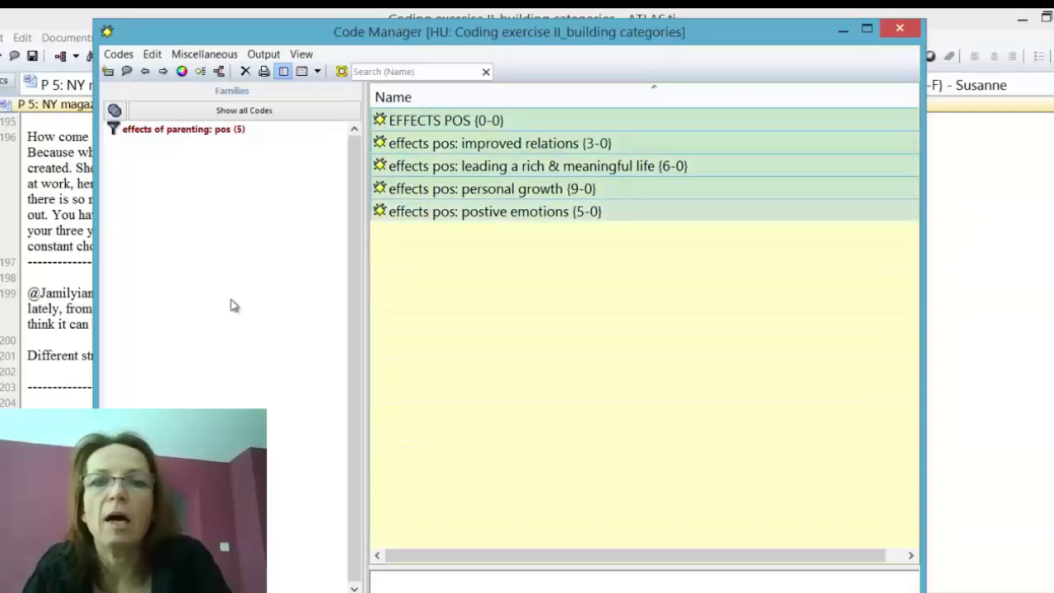
left_click(182, 72)
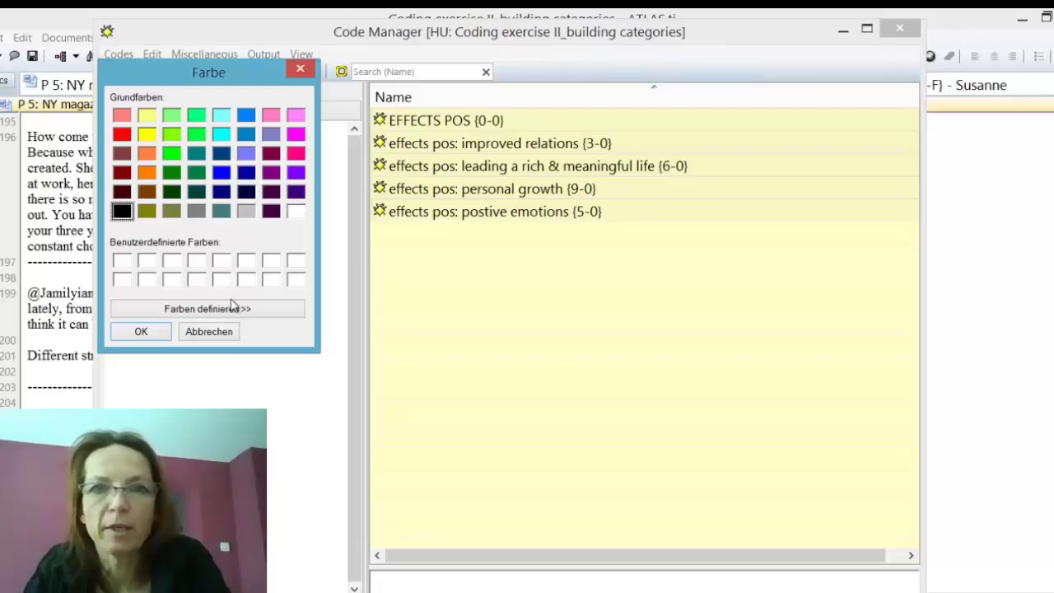
left_click(297, 154)
key("Return")
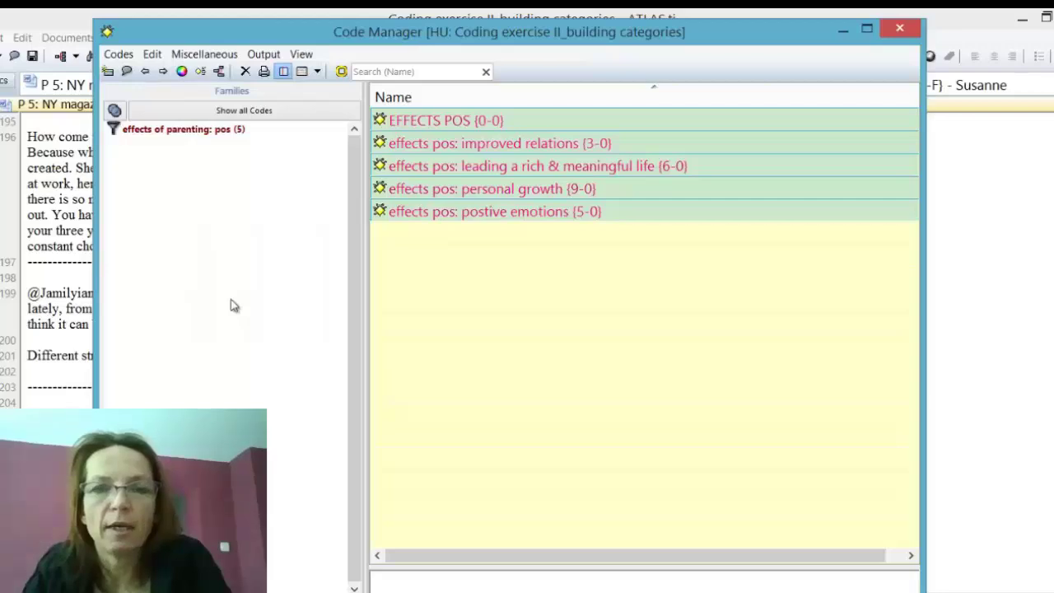
Remove the global filter of the family "effects of parenting: pos" and show all codes
left_click(158, 129)
right_click(158, 129)
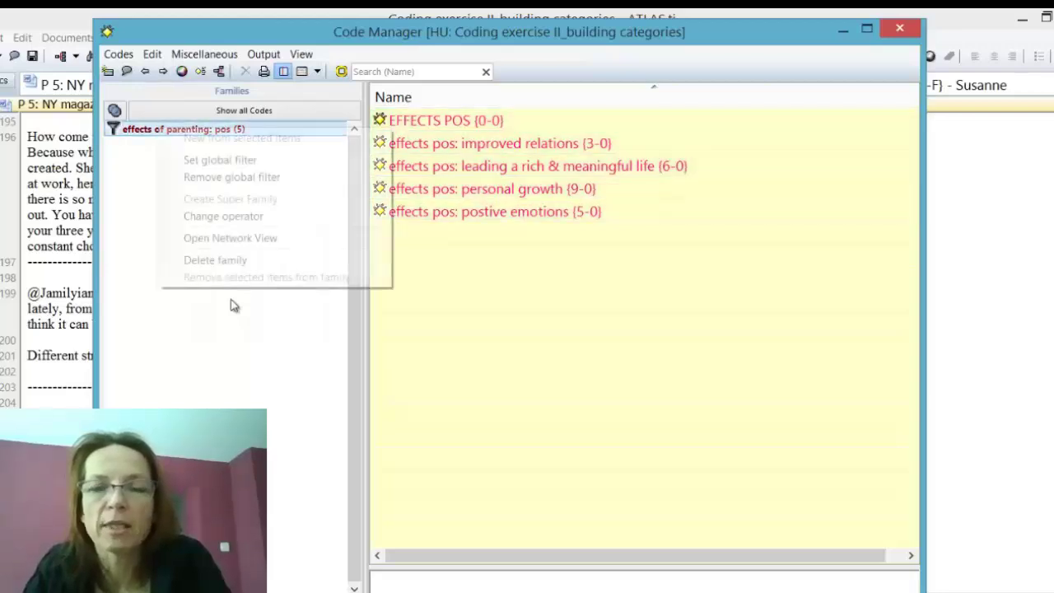
key("Down")
key("Down")
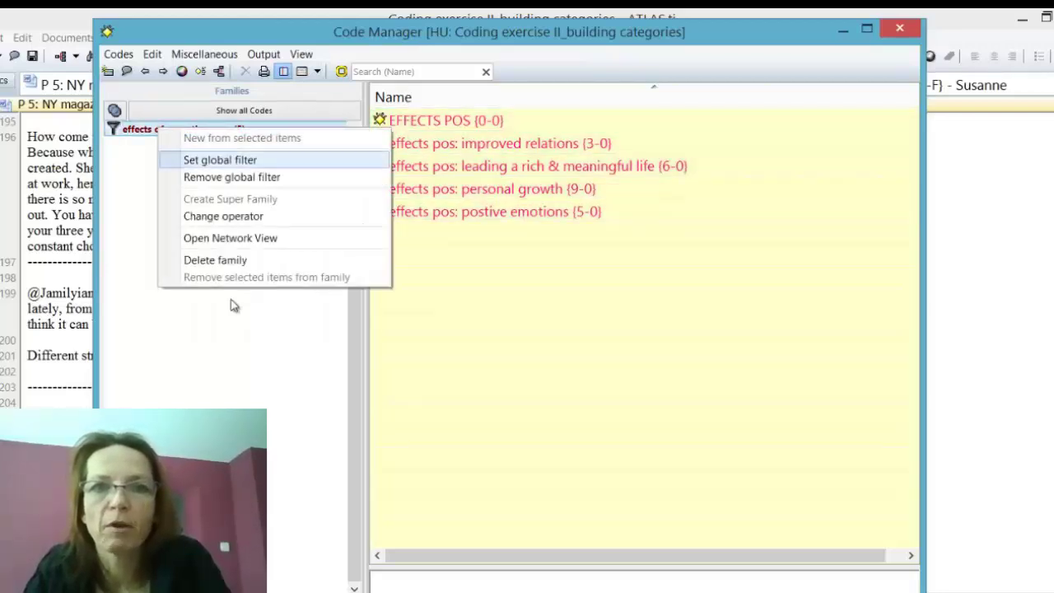
key("Return")
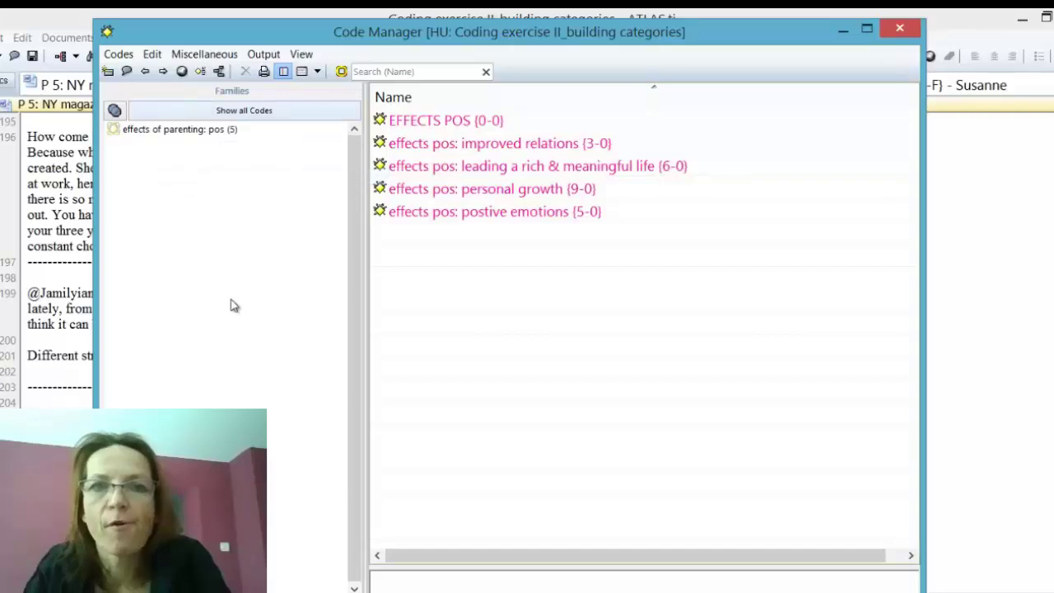
left_click(244, 110)
key("Tab")
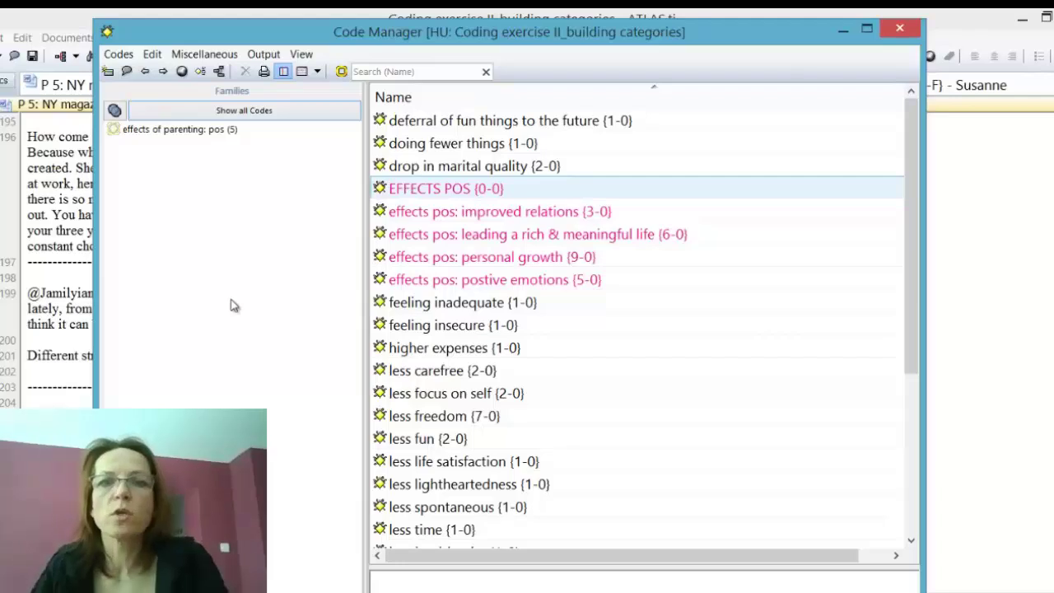
Look through the full code list, comparing the pink "EFFECTS POS" category with the surrounding uncategorized codes
key("Down")
key("Down")
key("Down")
key("Down")
key("Down")
key("Down")
key("Up")
key("Up")
key("Up")
key("Up")
key("Up")
key("Up")
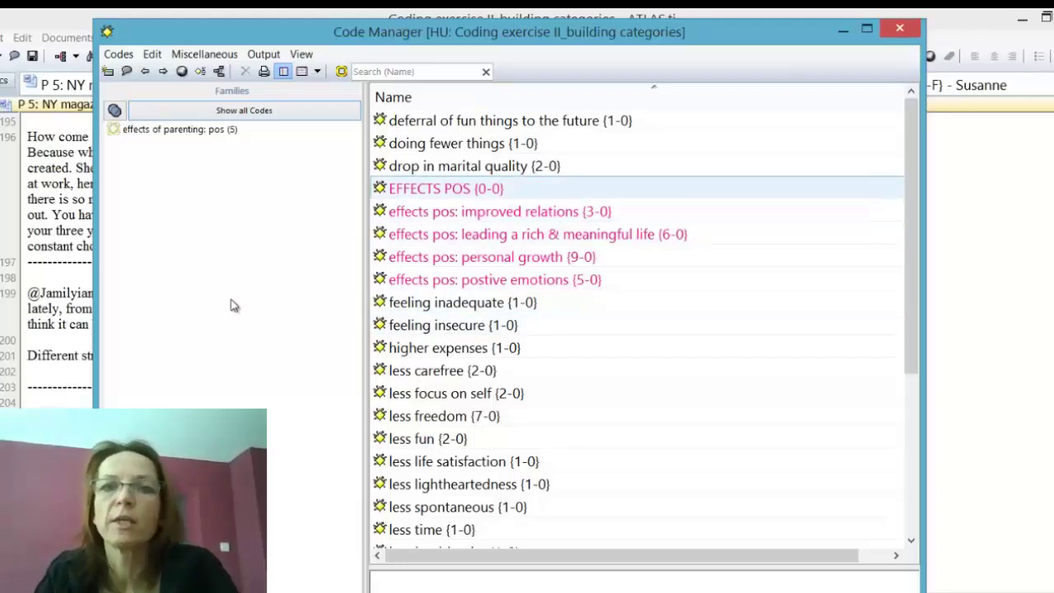
key("Tab")
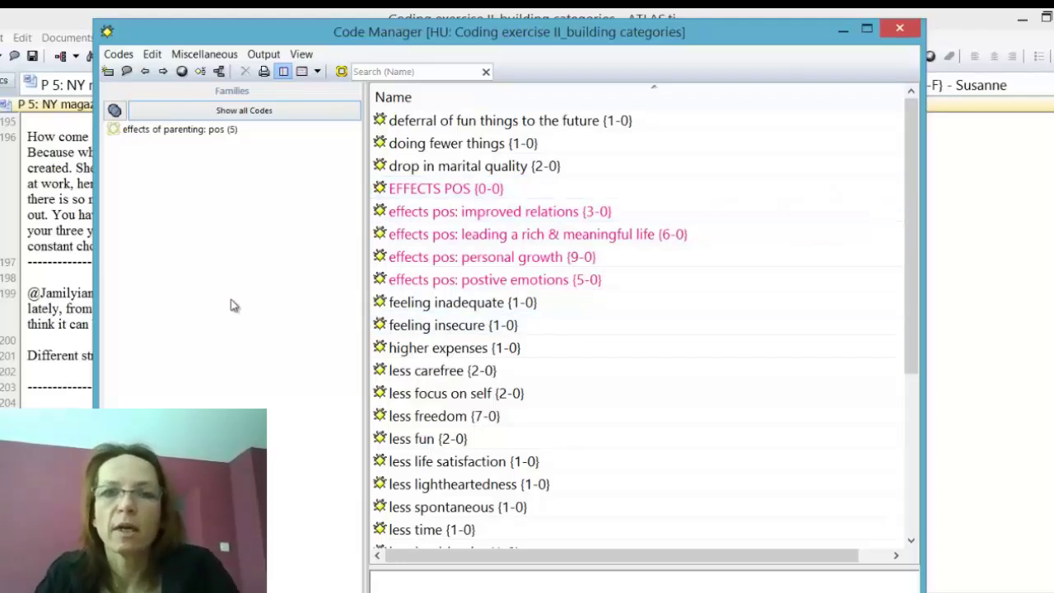
key("Tab")
key("Up")
key("Up")
key("Up")
key("Up")
key("Up")
key("Up")
key("Up")
key("Up")
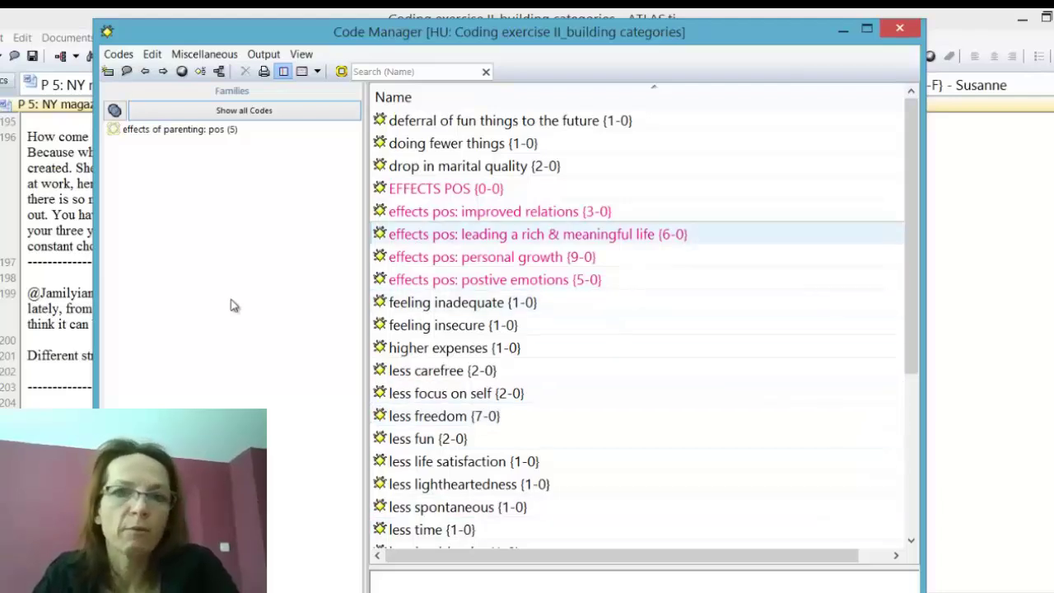
key("Down")
key("Down")
key("Down")
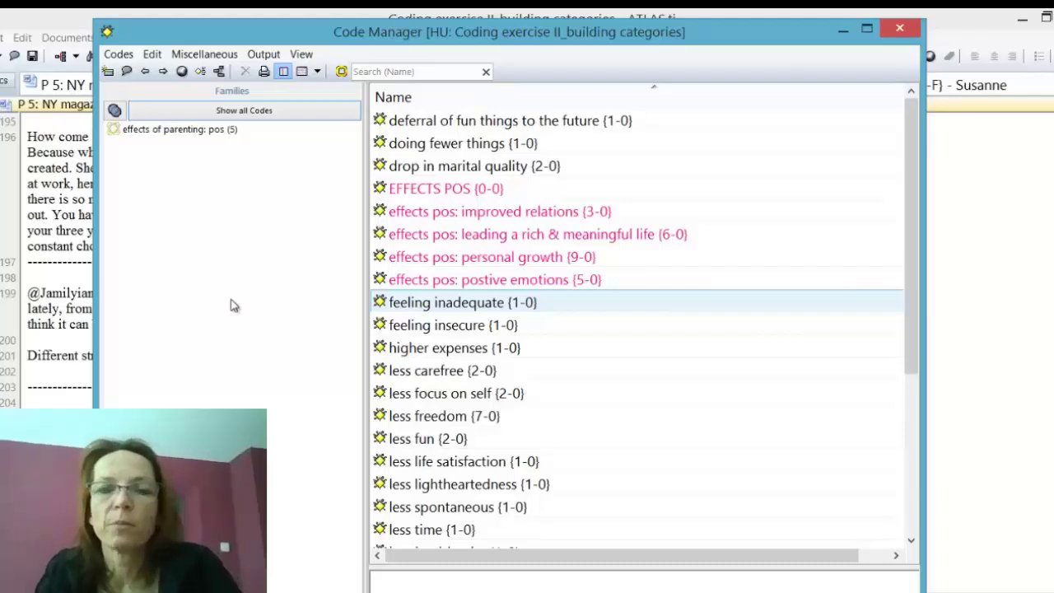
key("Up")
key("Up")
key("Up")
key("Up")
key("Up")
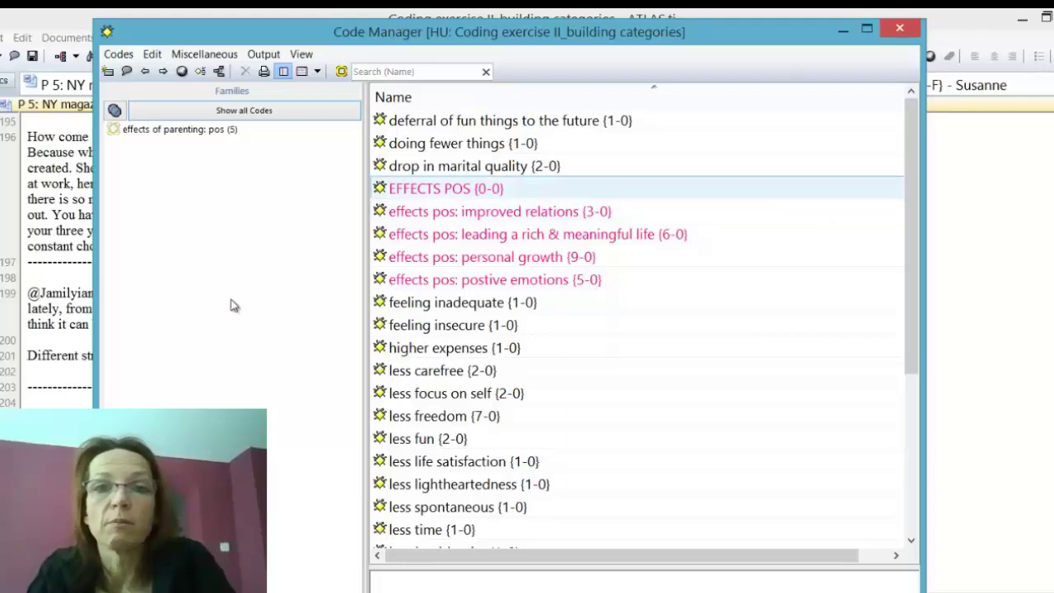
key("Down")
key("Down")
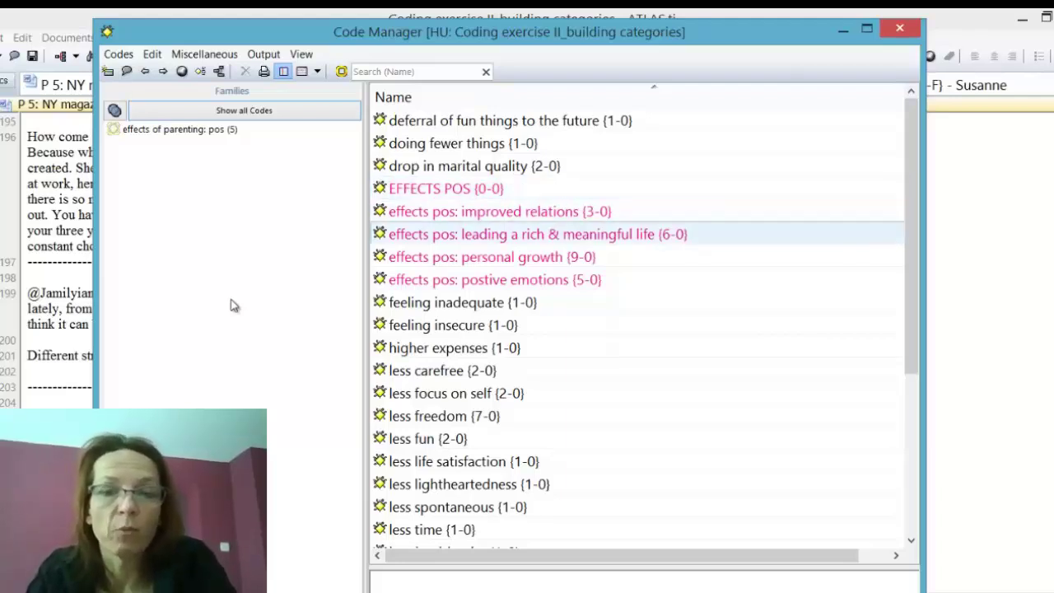
key("Down")
key("Down")
key("Down")
key("Down")
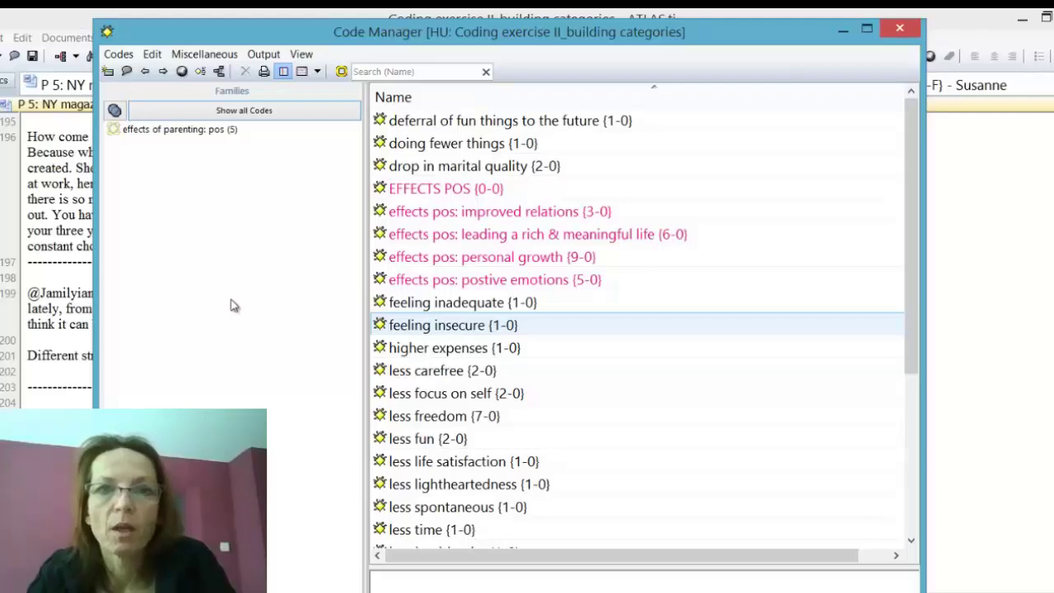
left_click(233, 305)
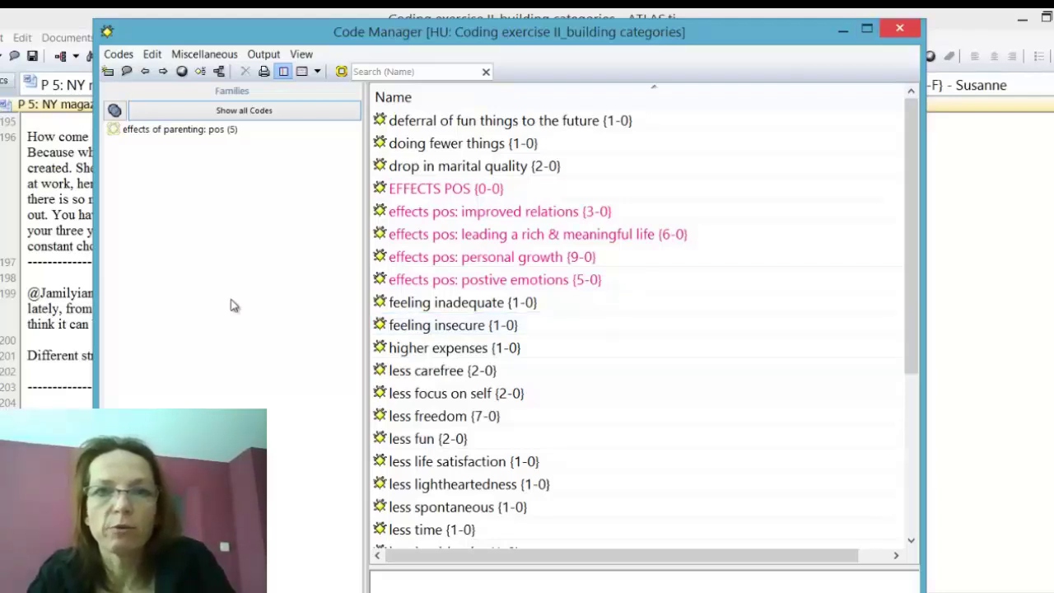
Close the Code Manager and load the sample project "Children & Happiness Stage II"
left_click(899, 28)
left_click(488, 37)
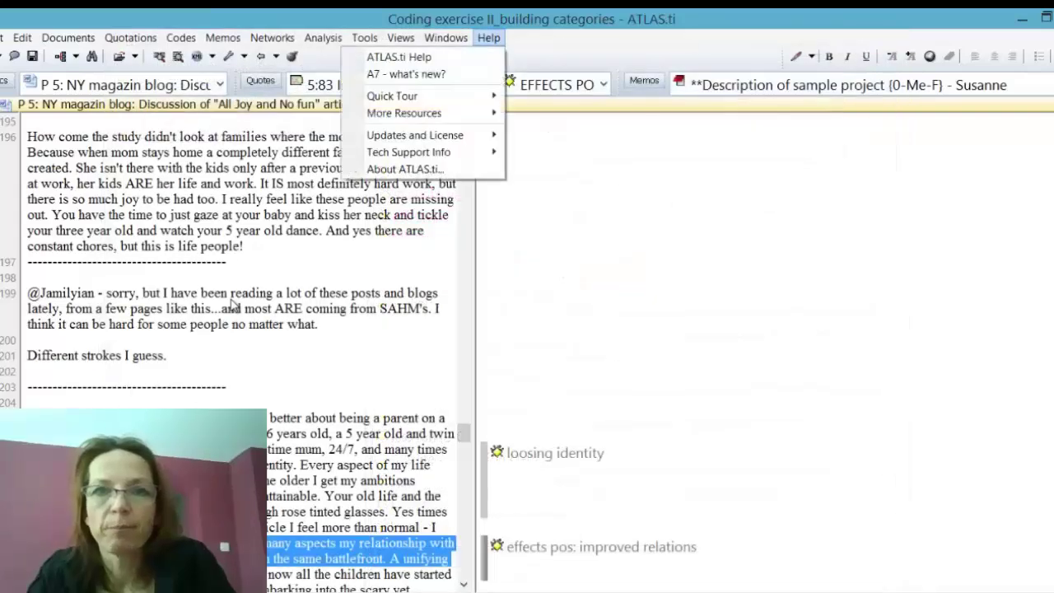
key("Down")
key("Down")
key("Down")
key("Down")
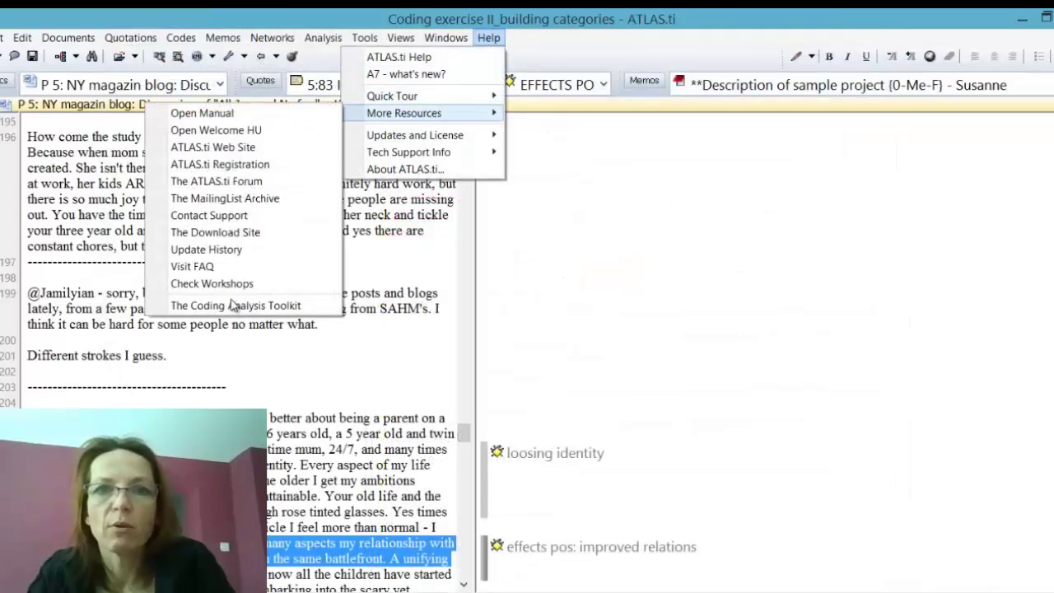
key("Up")
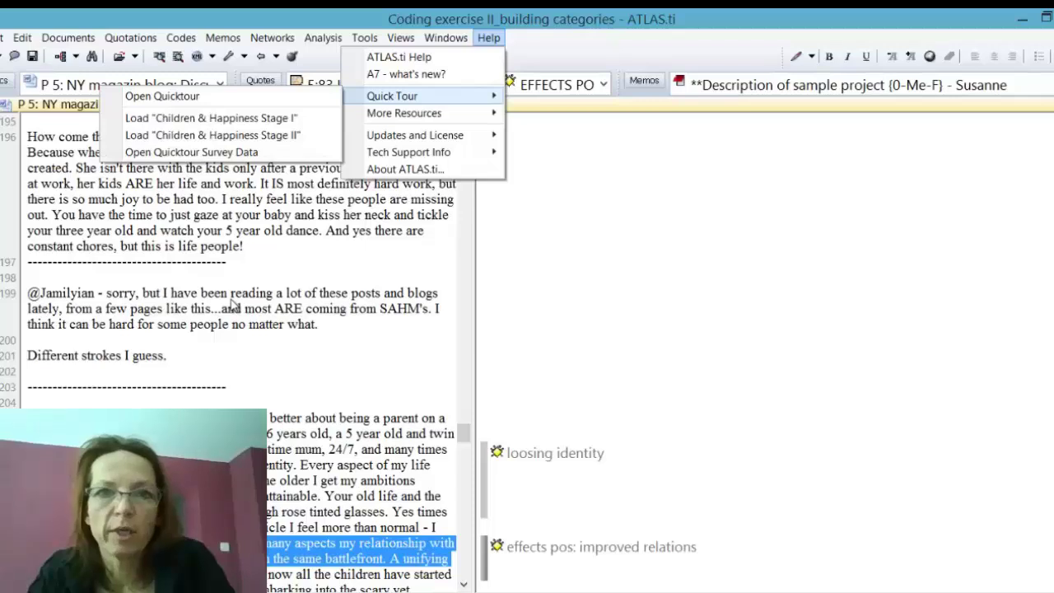
left_click(212, 135)
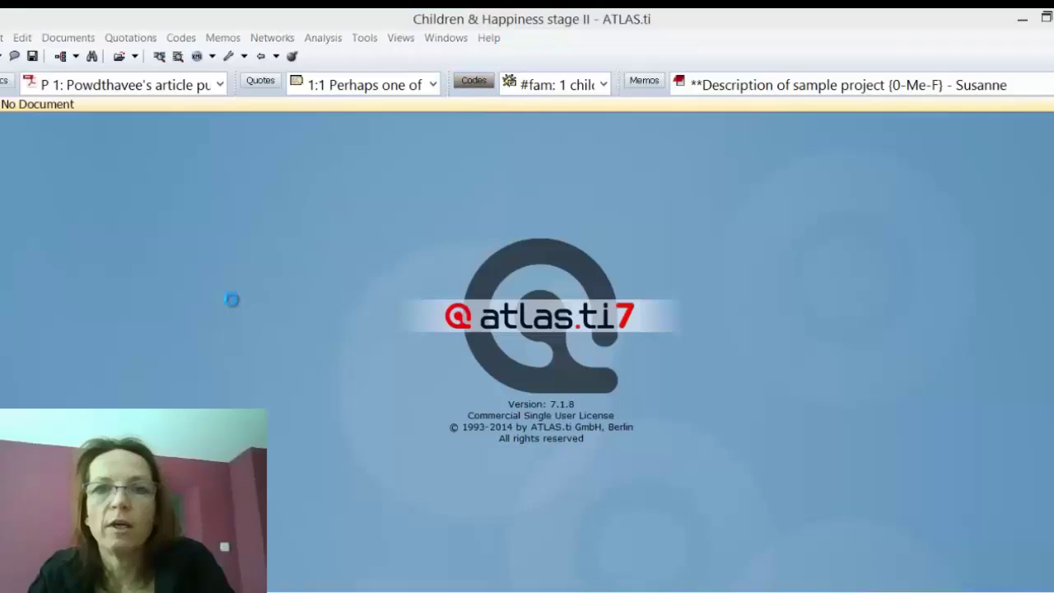
Examine the colored "def happiness" and "effects parenting" categories in the sample project's code list, selecting "def happiness: long term view"
scroll(233, 305, "down", 7)
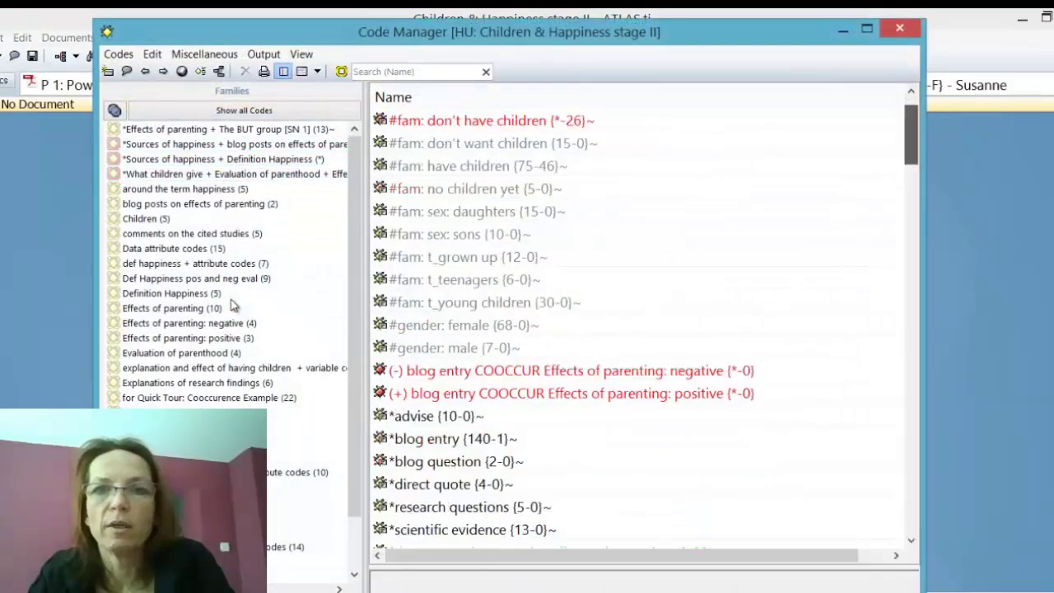
scroll(233, 306, "down", 5)
scroll(233, 305, "up", 2)
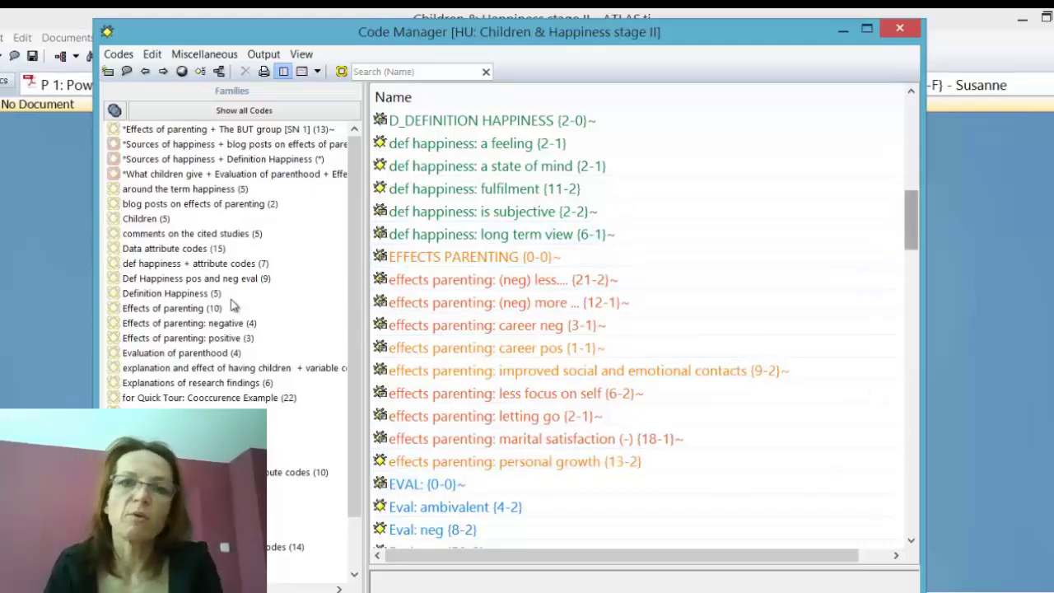
left_click_drag(852, 234, 856, 189)
key("Escape")
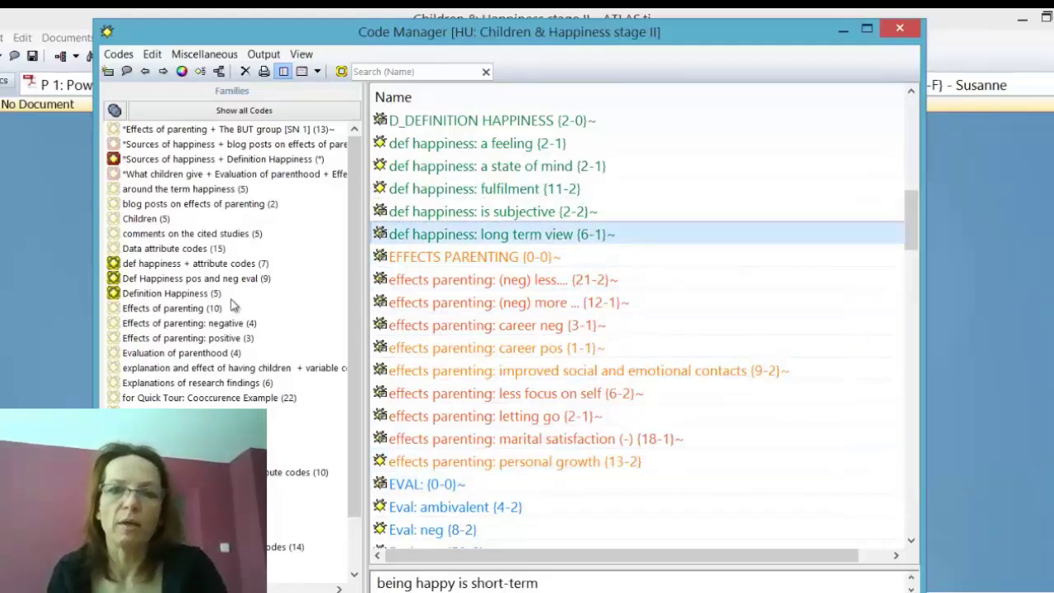
Examine the "C_CHILDREN" category, selecting its heading code, and compare it with the following "def happiness" and "effects parenting" codes
left_click_drag(910, 220, 911, 173)
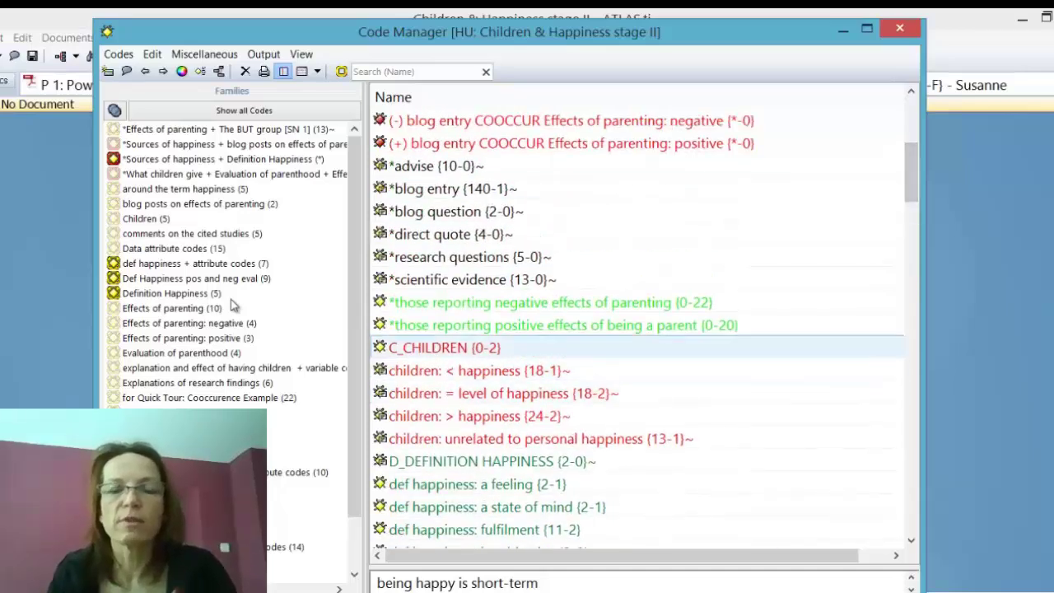
left_click(444, 347)
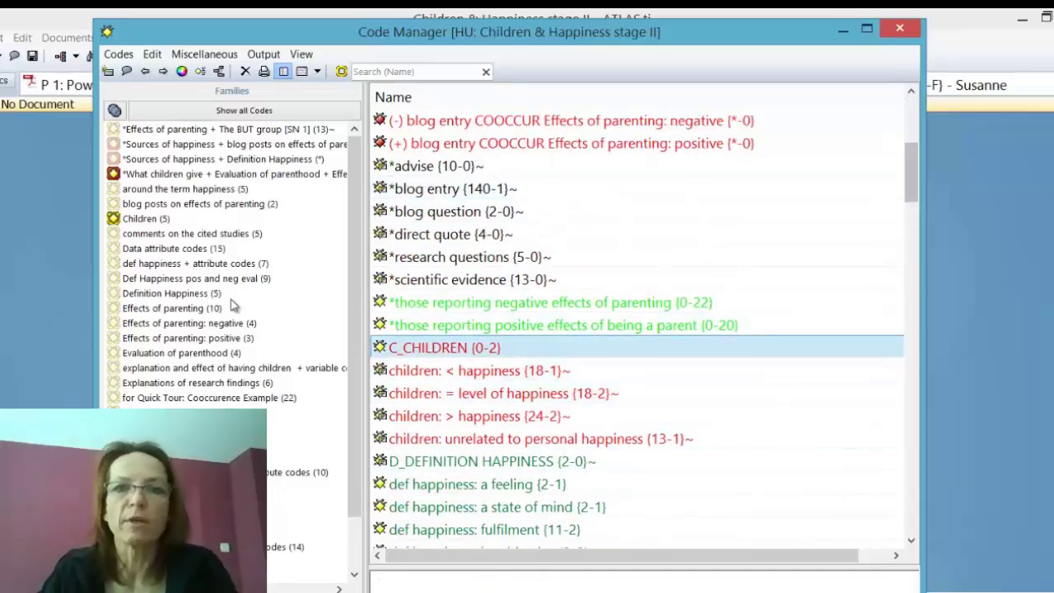
left_click_drag(911, 183, 911, 187)
scroll(234, 304, "down", 5)
scroll(234, 305, "up", 1)
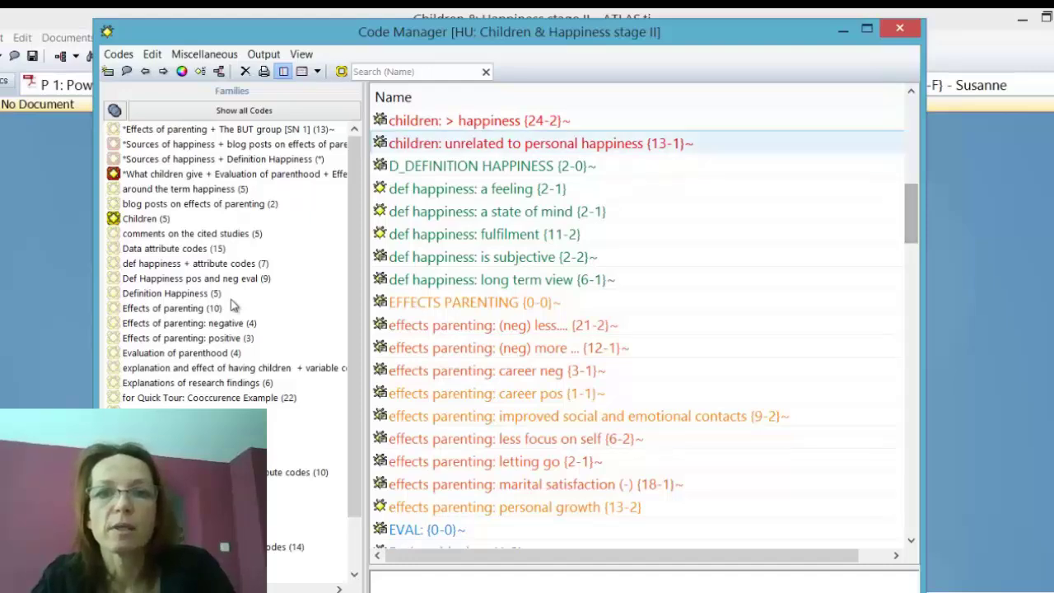
key("Up")
key("Up")
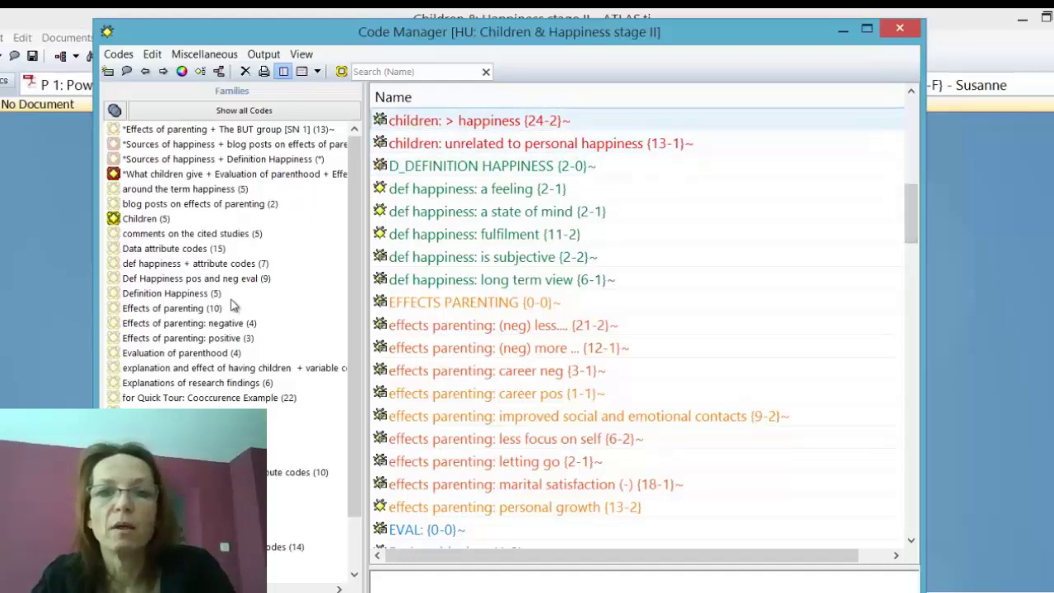
key("Down")
key("Down")
key("Down")
key("Down")
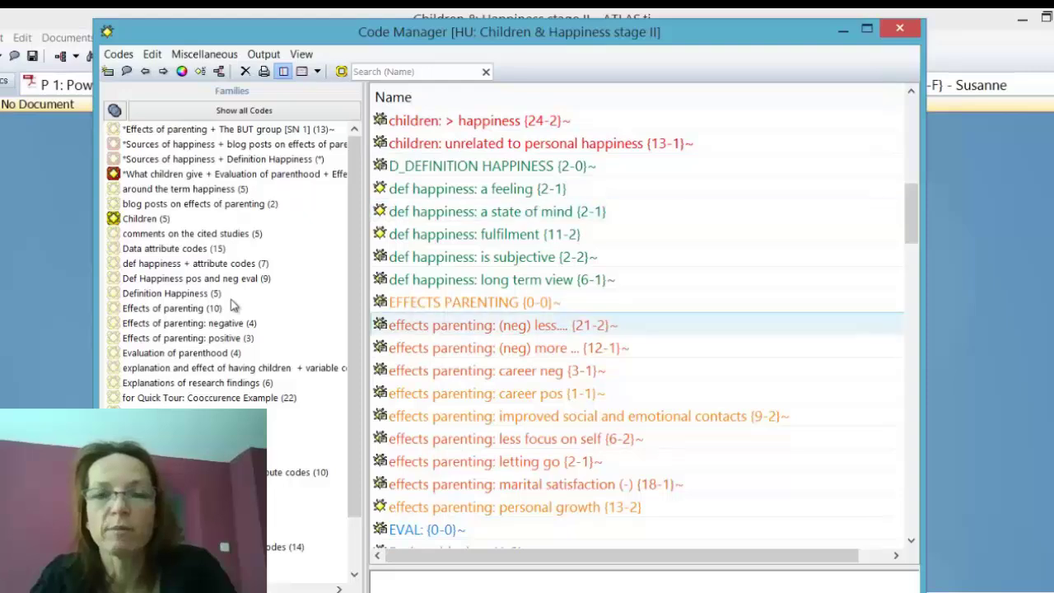
Review the evaluation, explanation, give, happiness, hard work and image composition categories, selecting "EX: EXPLANATION" and leaving the code links unchanged
left_click_drag(911, 214, 910, 269)
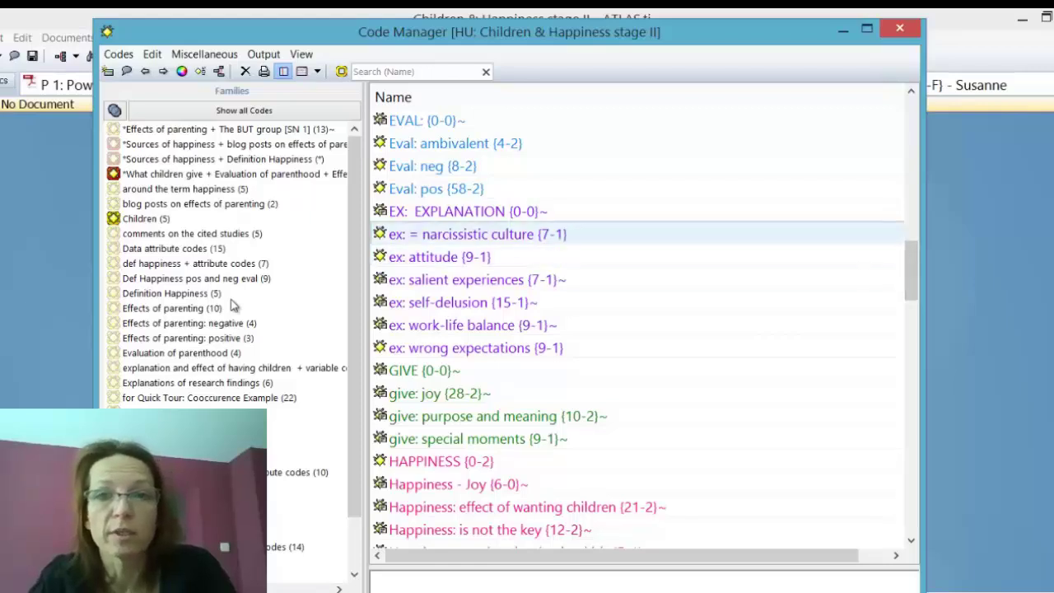
left_click(468, 211)
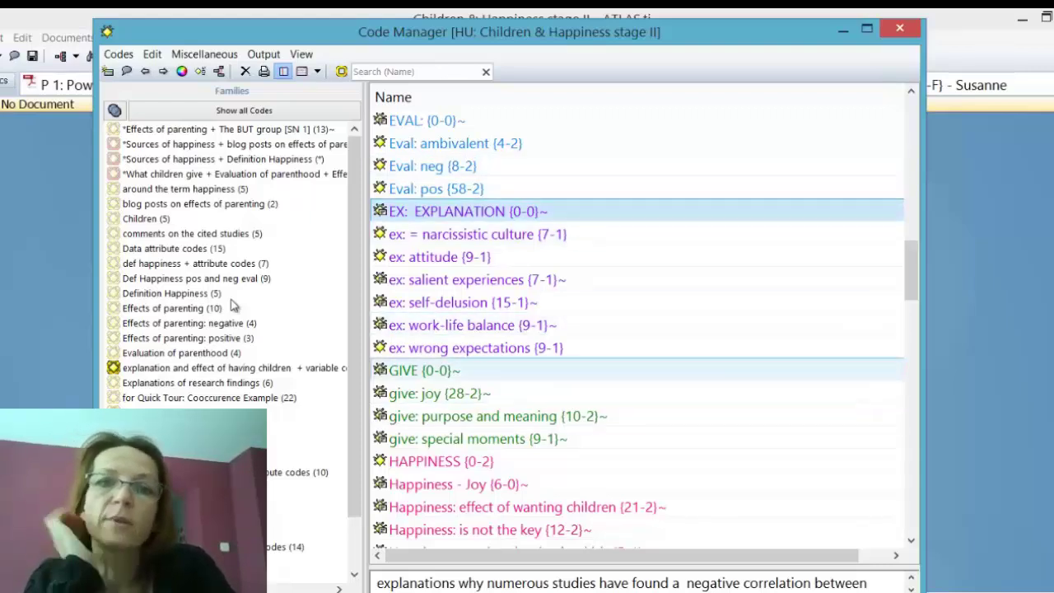
left_click_drag(451, 212, 451, 457)
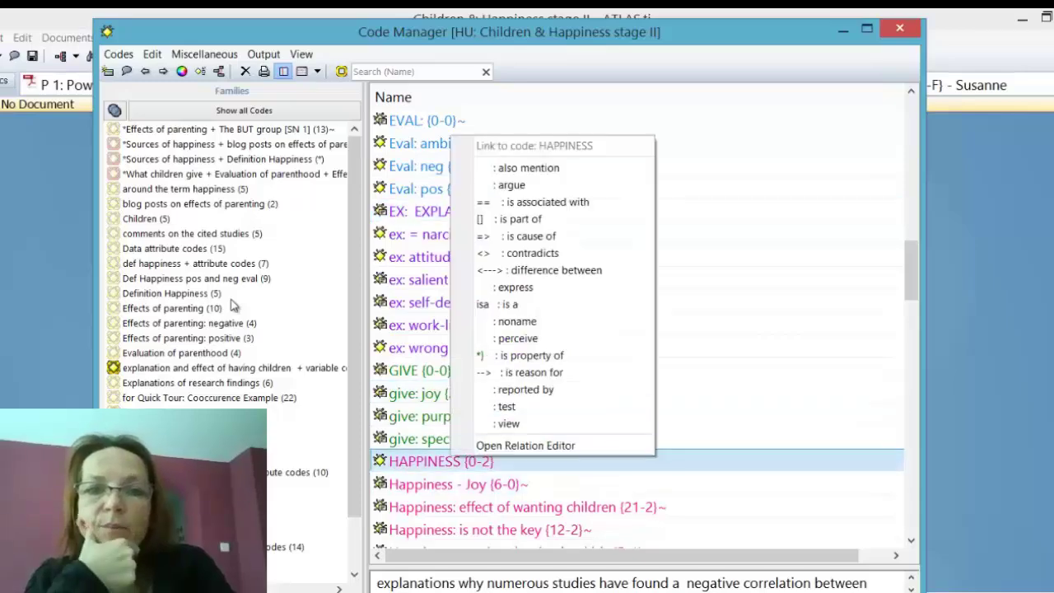
left_click(700, 257)
left_click_drag(910, 295, 911, 347)
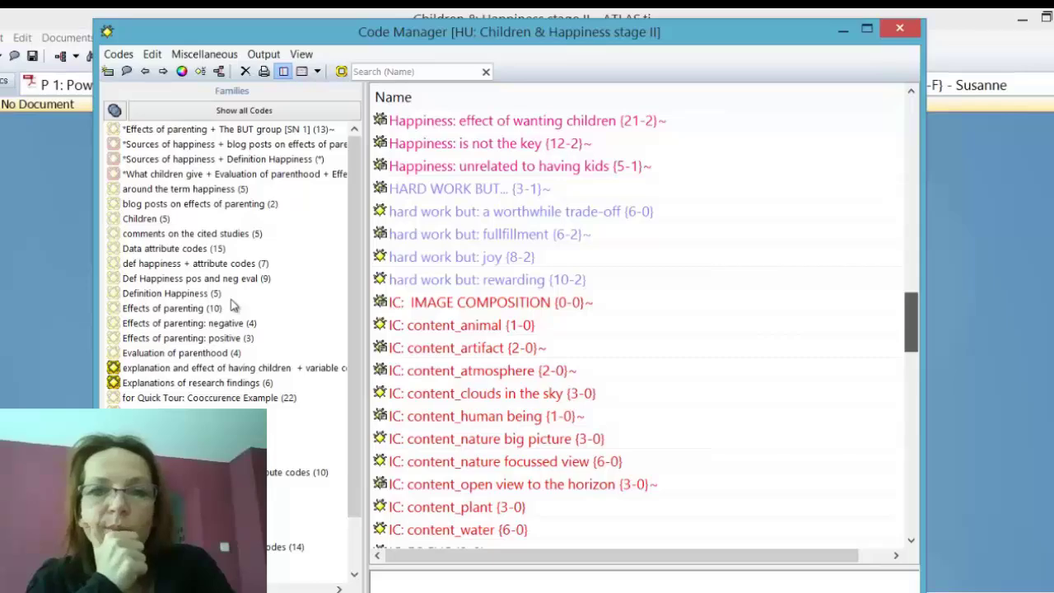
scroll(234, 305, "down", 1)
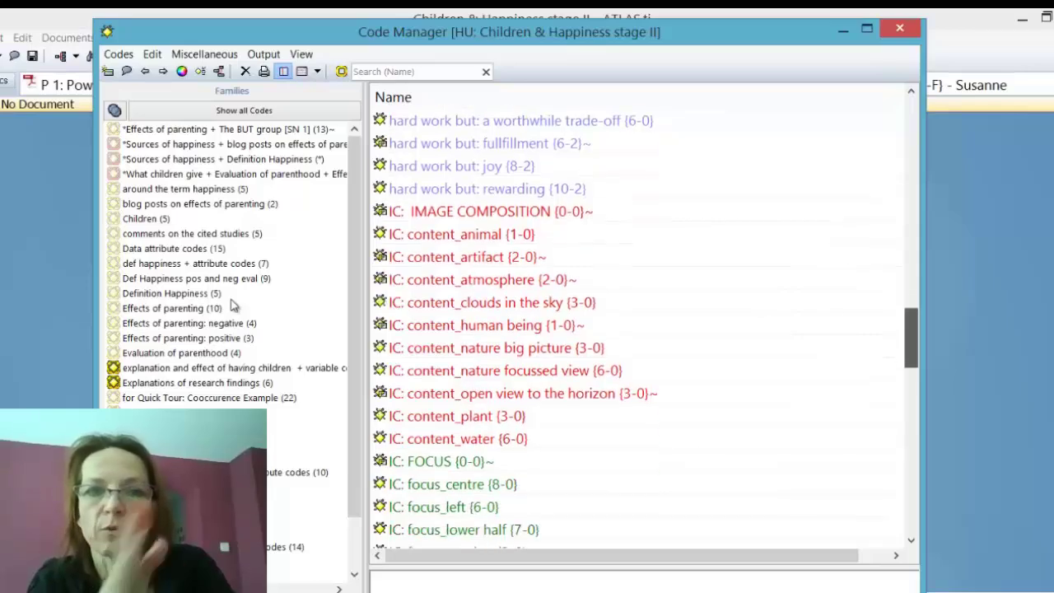
Go back through the code list to examine the gray "#fam" and "#gender" attribute codes and the "*" codes
scroll(234, 306, "up", 6)
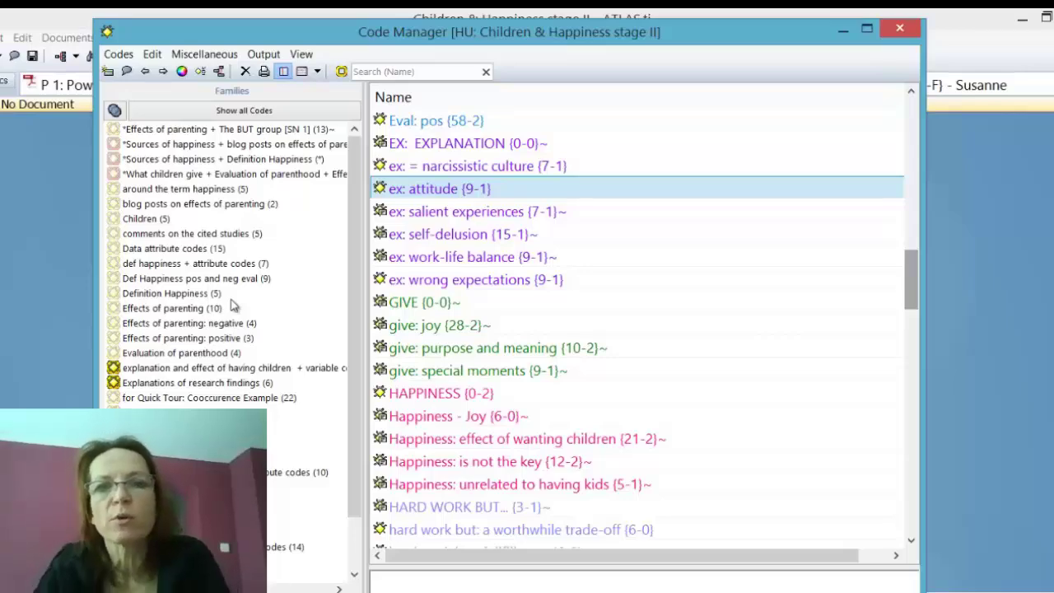
scroll(233, 305, "up", 15)
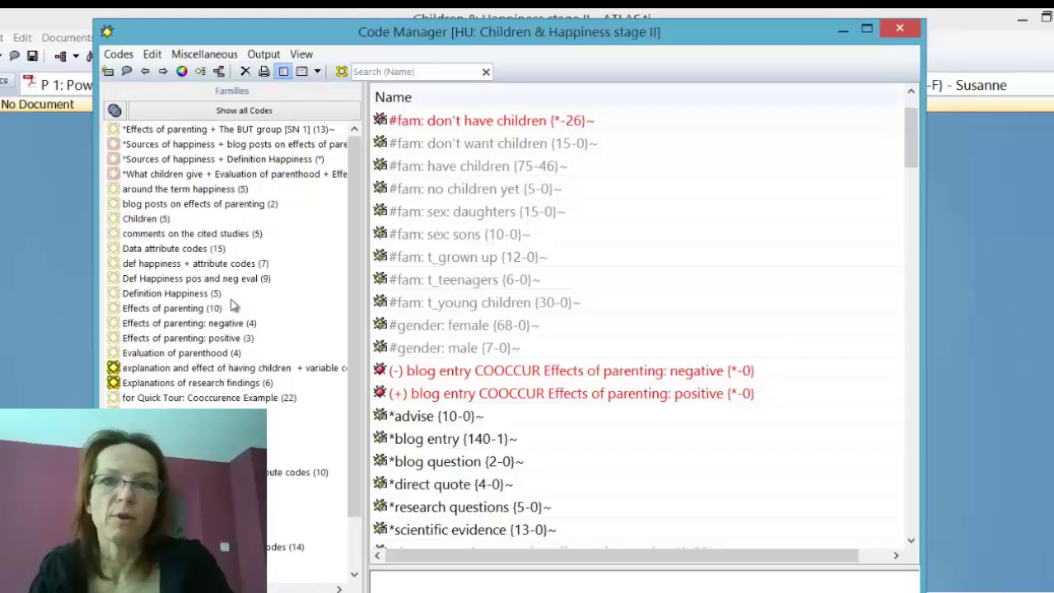
scroll(233, 306, "up", 1)
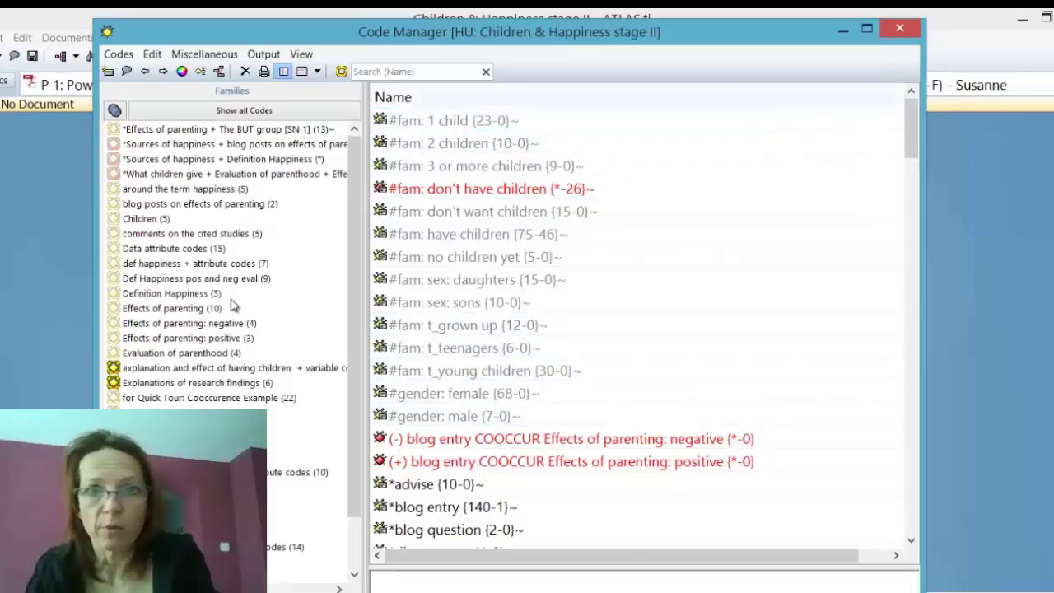
Close the Code Manager and load the primary document P 3 "Belkin's parenting blog discussion"
left_click(899, 28)
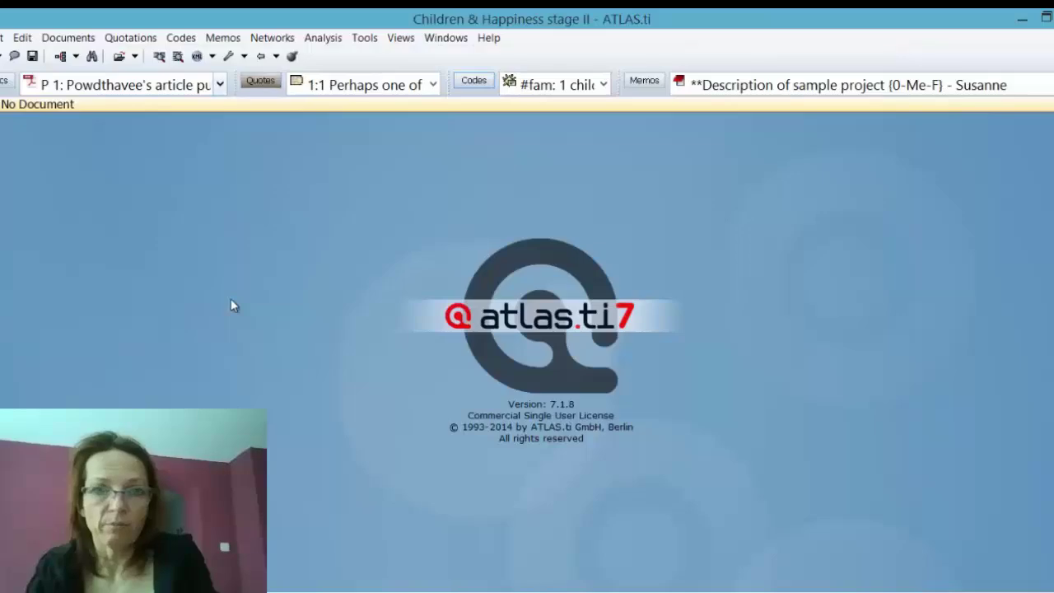
left_click(219, 84)
left_click(132, 148)
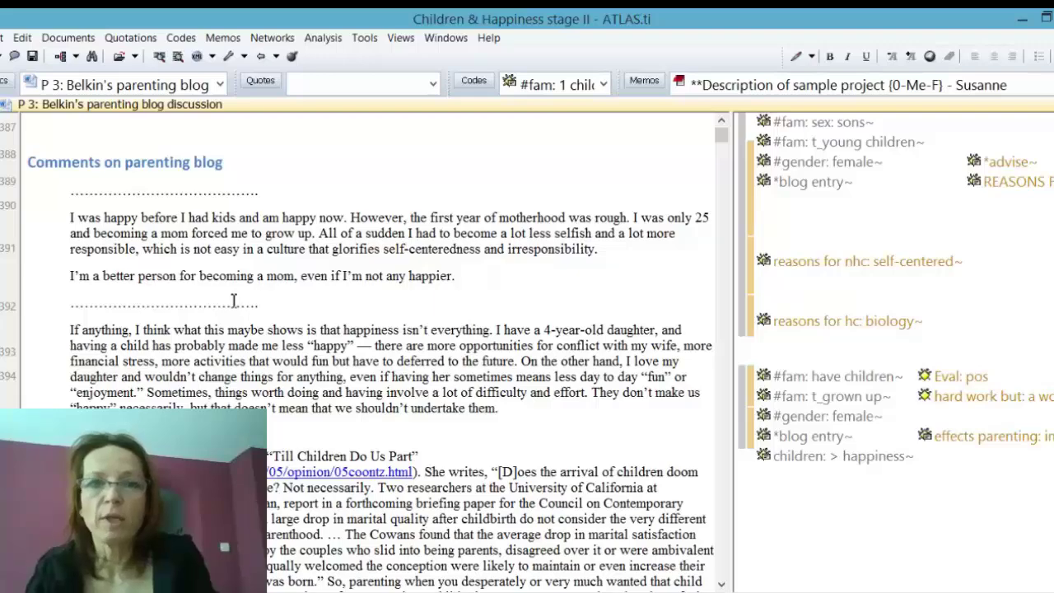
Examine the codes on the blog comments, highlighting the segments beginning "I only clicked" and "Of course children" and the comment after them
scroll(234, 300, "down", 10)
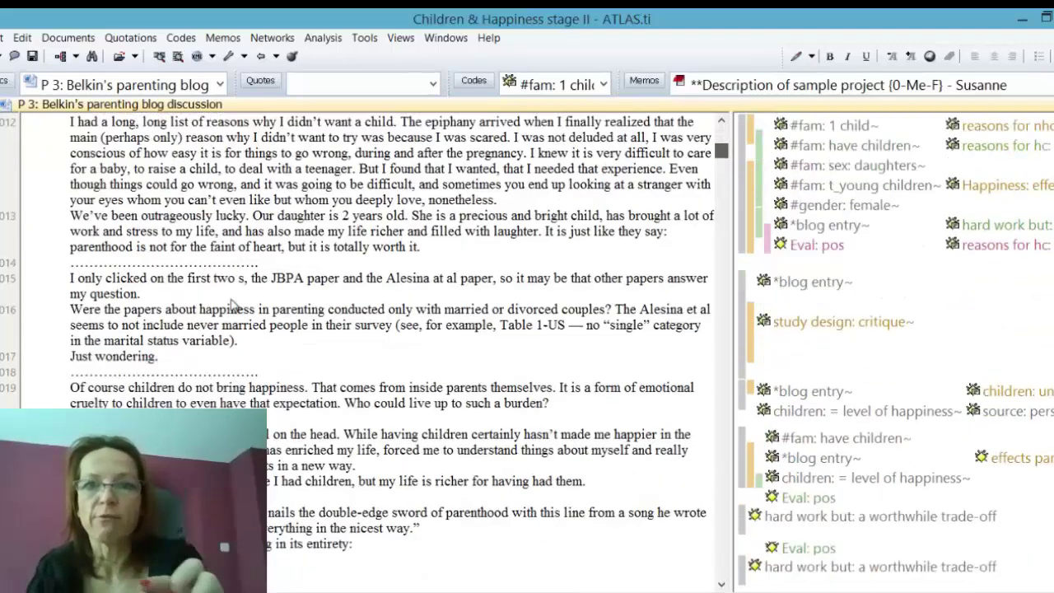
scroll(233, 303, "down", 7)
scroll(233, 301, "up", 5)
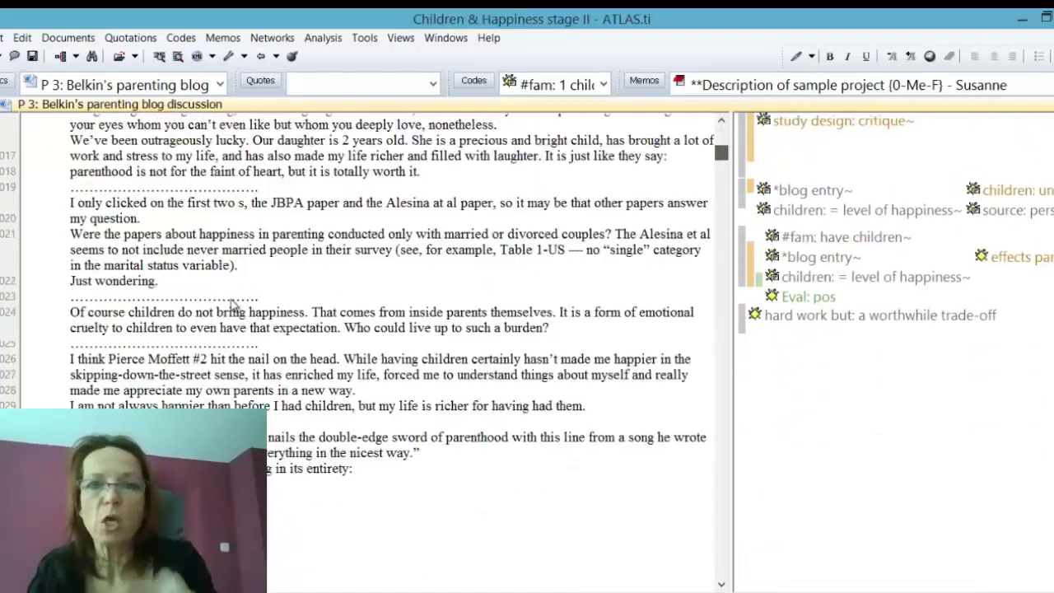
left_click(234, 300)
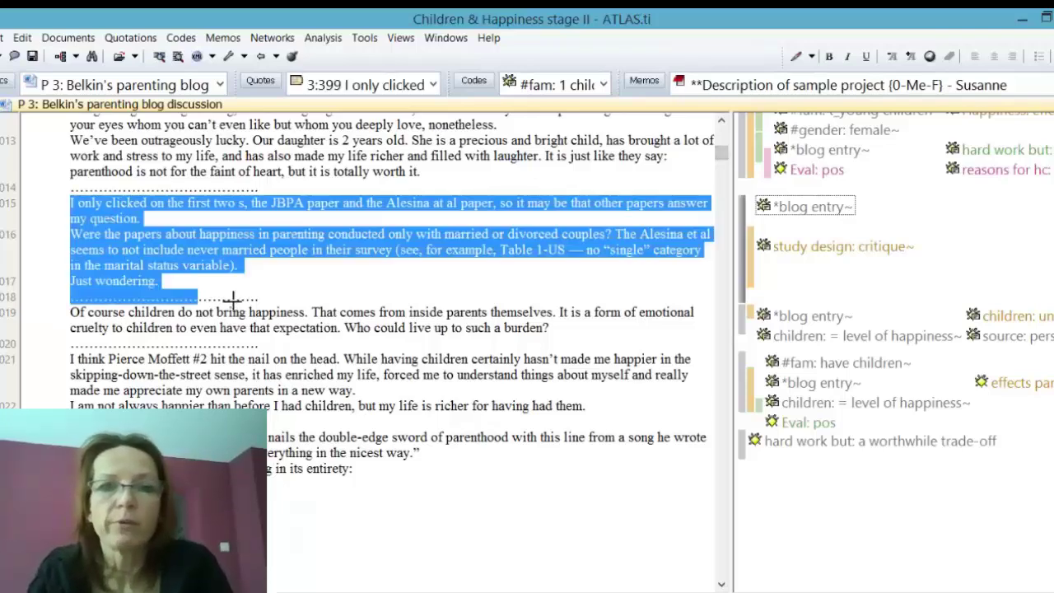
left_click(233, 301)
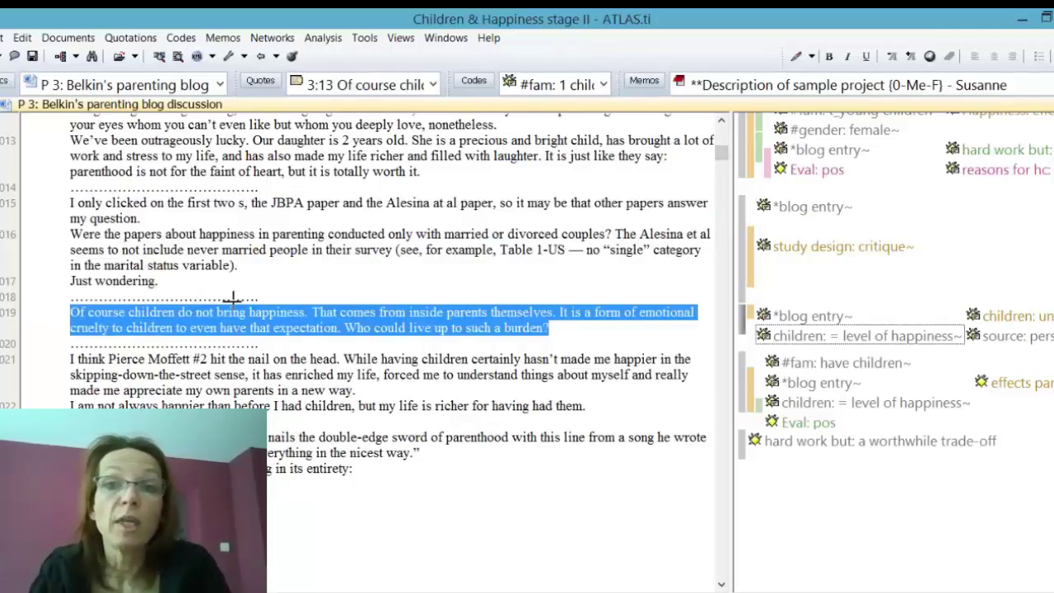
key("Down")
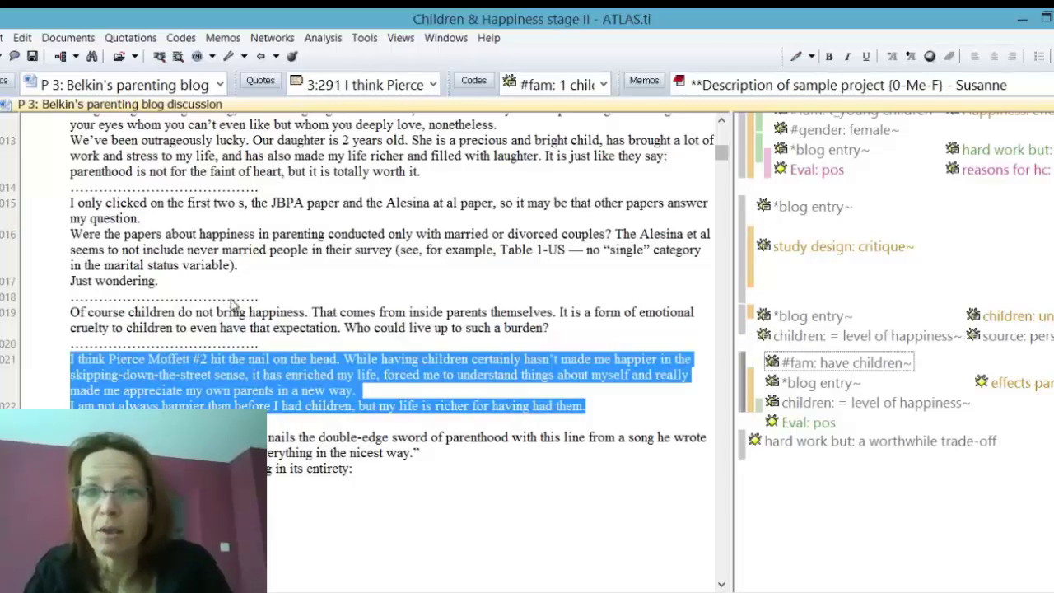
Inspect the attribute codes on the blog comments beginning "What exactly is happy?" and "I think it's the biological imperative"
scroll(231, 305, "down", 10)
scroll(231, 304, "down", 8)
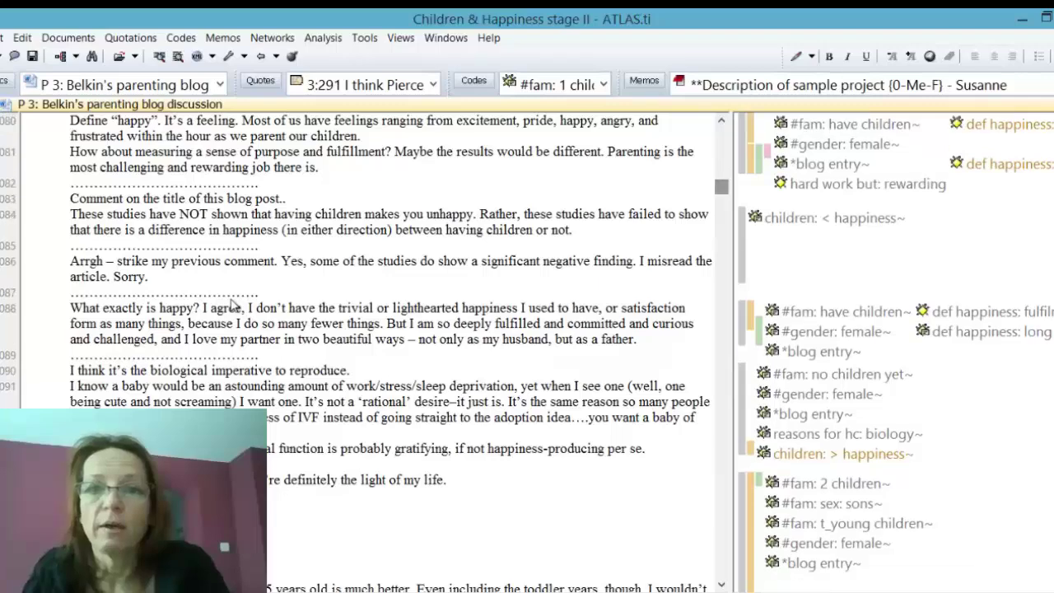
left_click(233, 298)
key("Down")
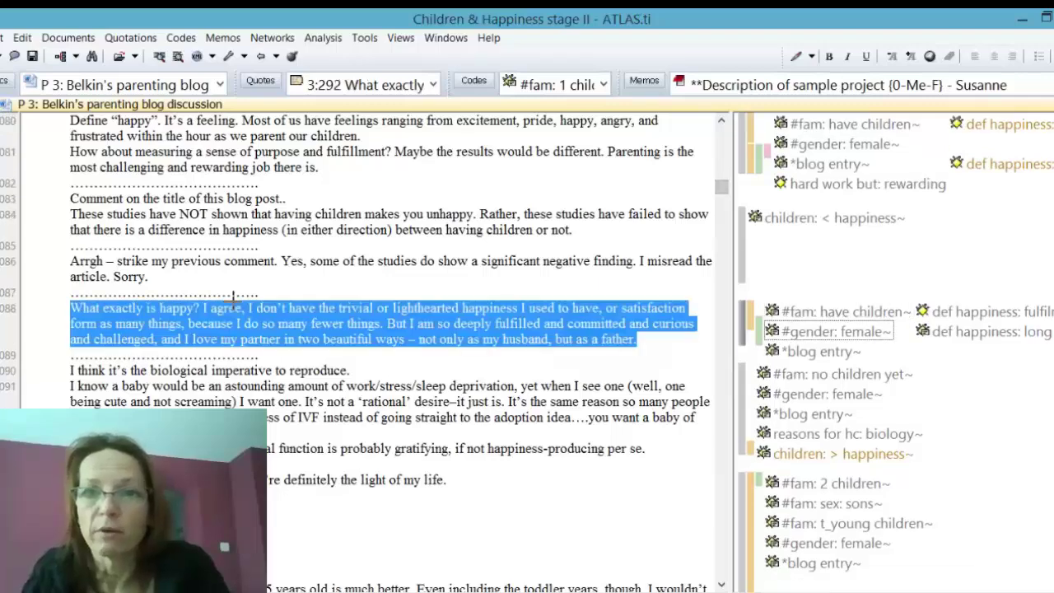
key("Down")
key("Down")
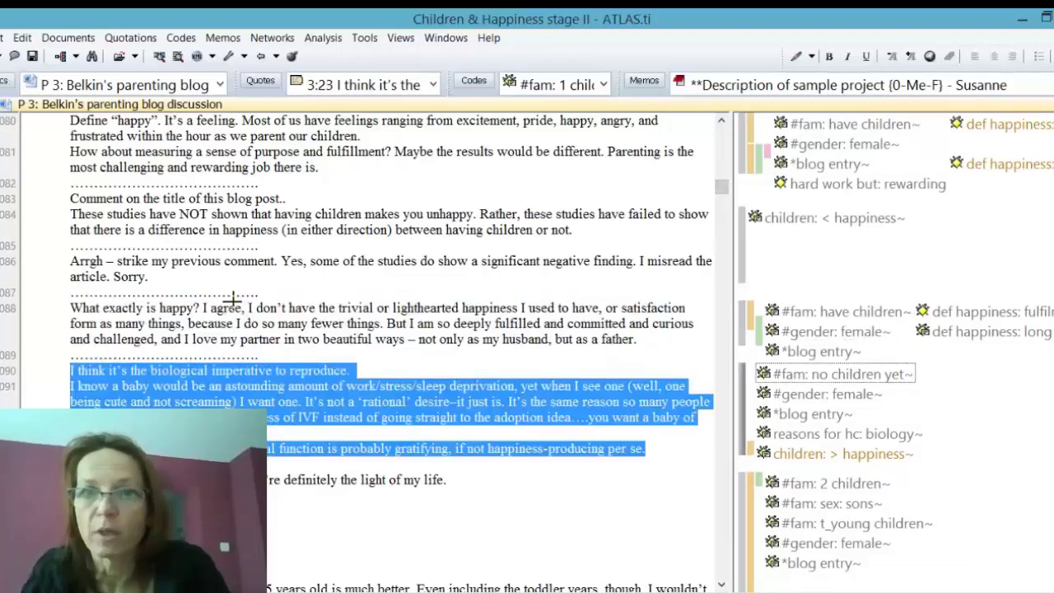
key("Down")
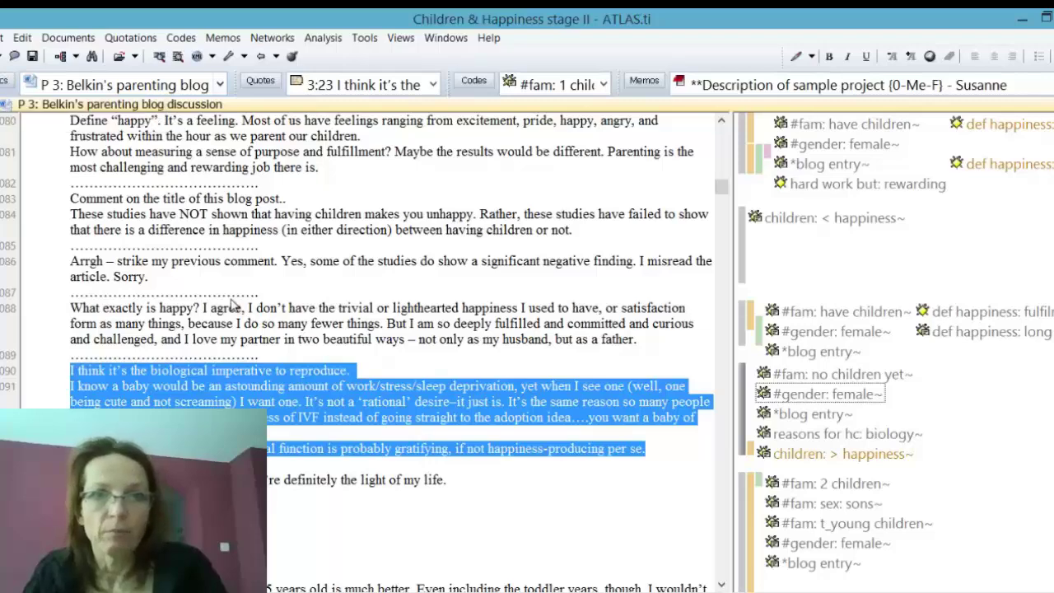
Load the primary document "P16: case 6"
left_click(220, 85)
left_click_drag(232, 122, 231, 143)
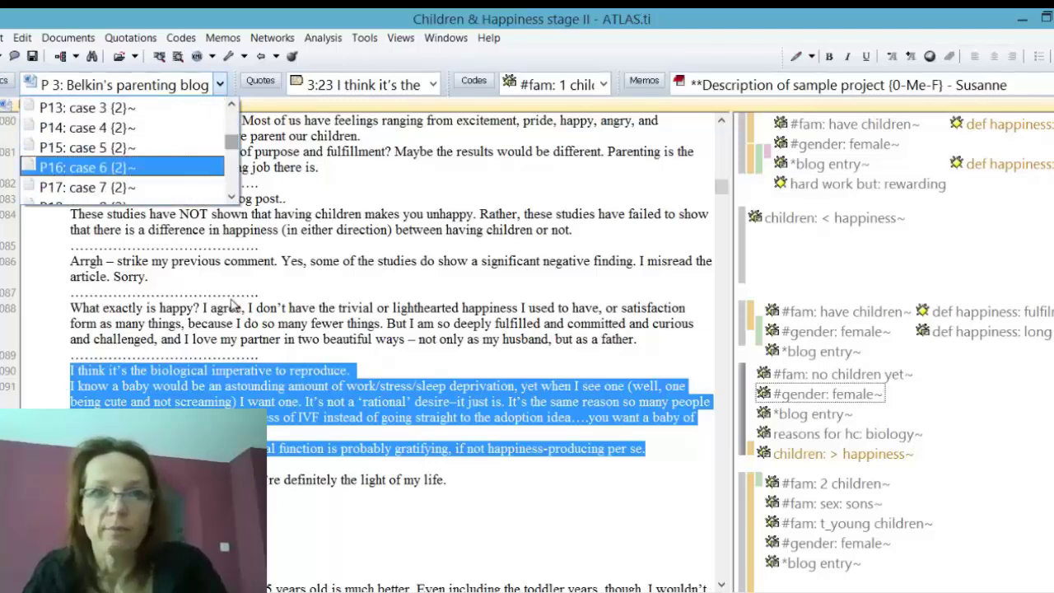
key("Return")
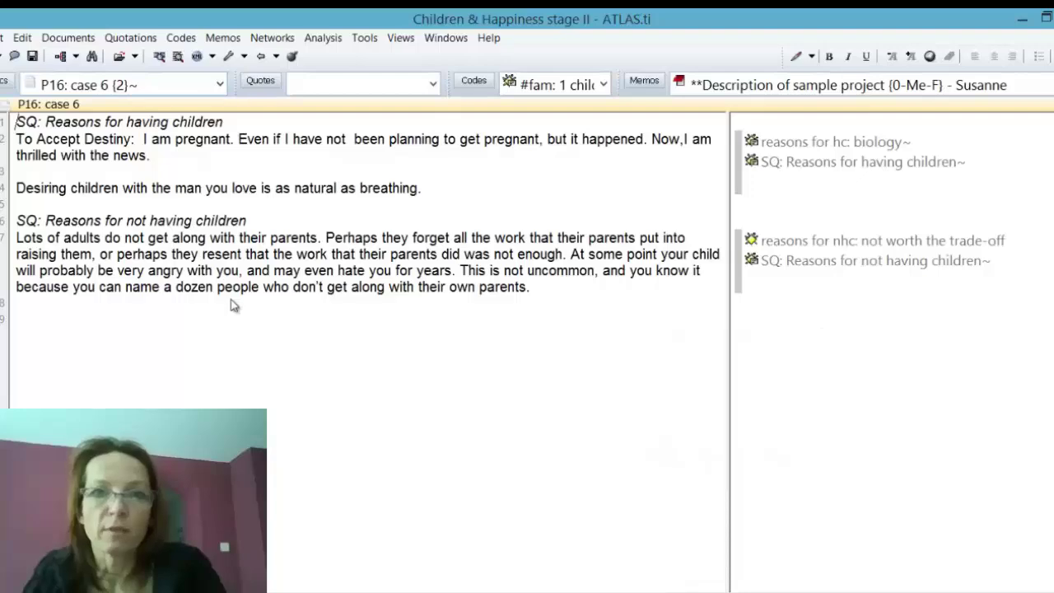
Inspect the document list and attribute families in the Primary Doc Manager, selecting P13 "case 3", and close the manager
left_click(4, 81)
mouse_move(385, 104)
left_mouse_down()
mouse_move(608, 117)
mouse_move(636, 90)
left_mouse_up()
left_click(412, 406)
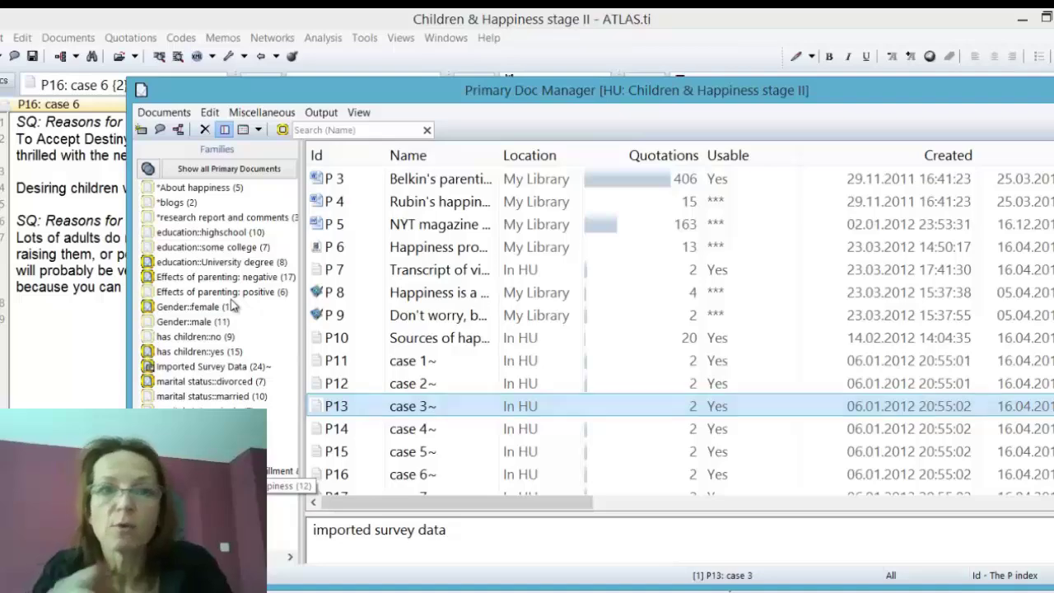
left_click_drag(636, 90, 376, 137)
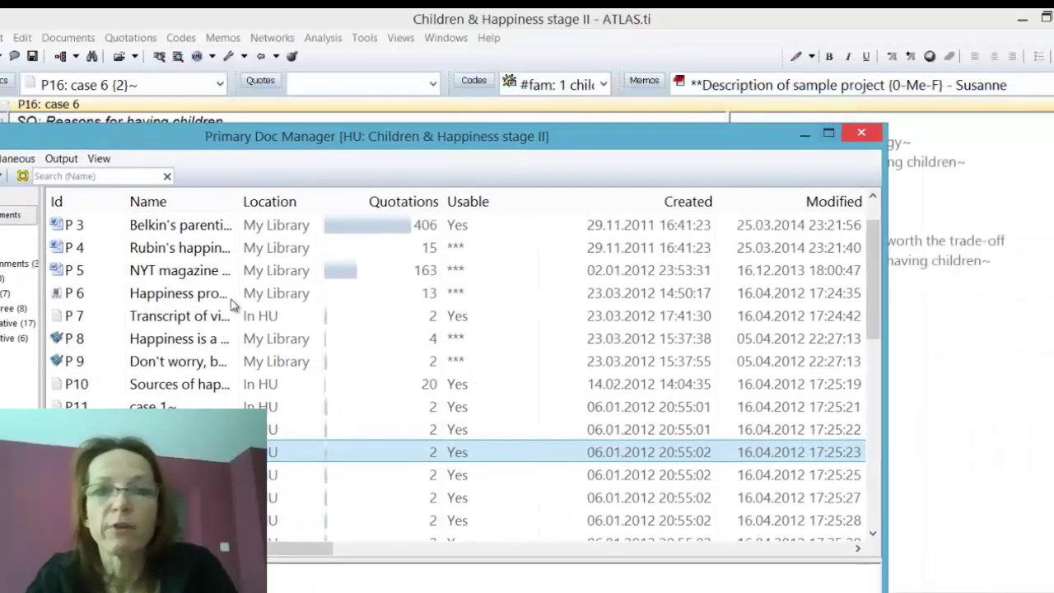
left_click(862, 132)
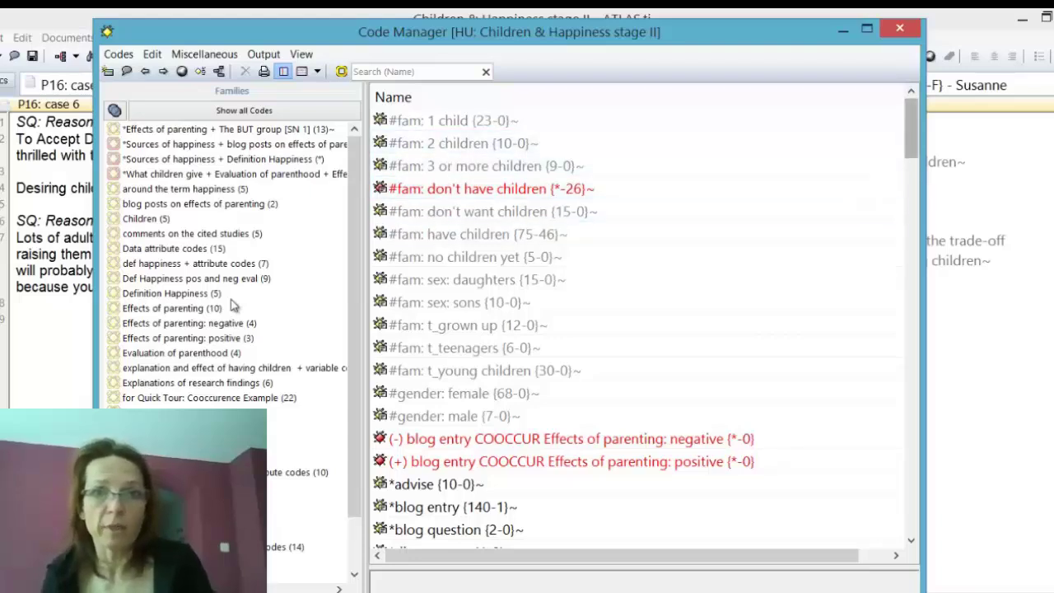
Reopen the Code Manager and review the order of the "#" attribute codes, "*" codes and colored category codes
scroll(232, 305, "down", 1)
scroll(231, 304, "down", 1)
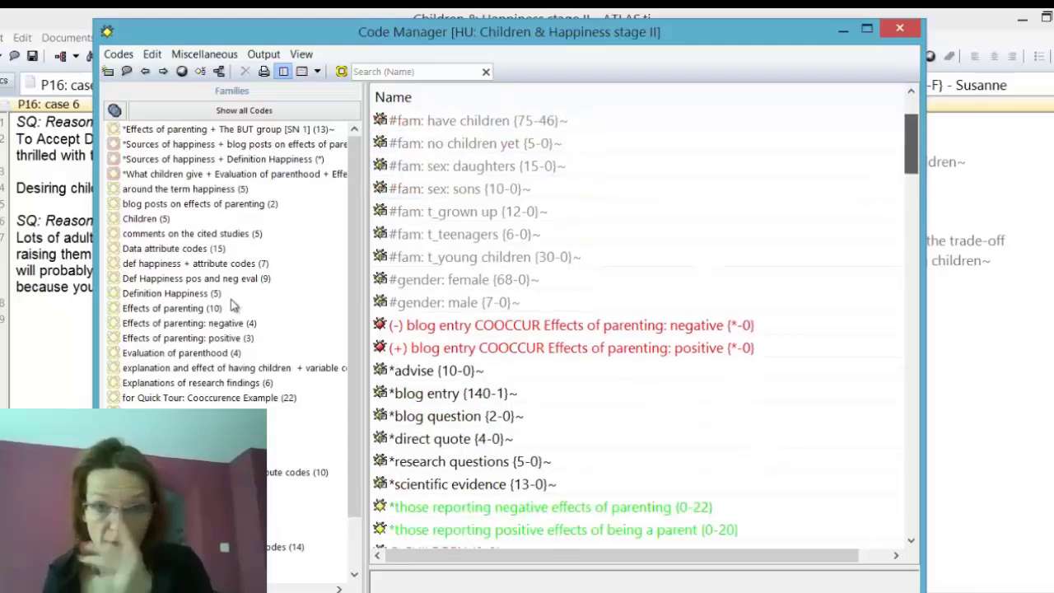
scroll(231, 304, "down", 2)
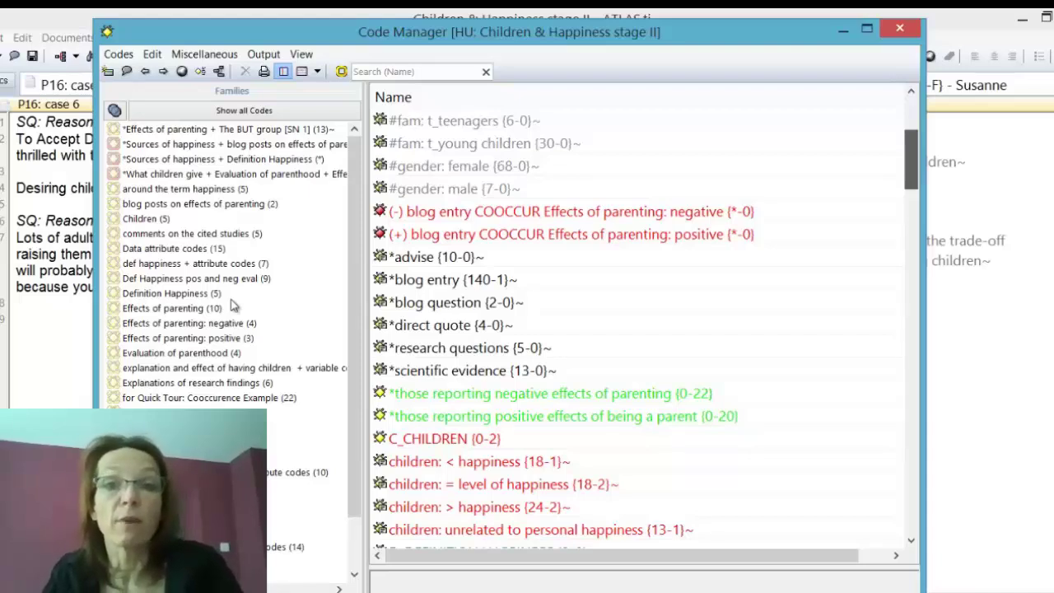
scroll(233, 305, "up", 4)
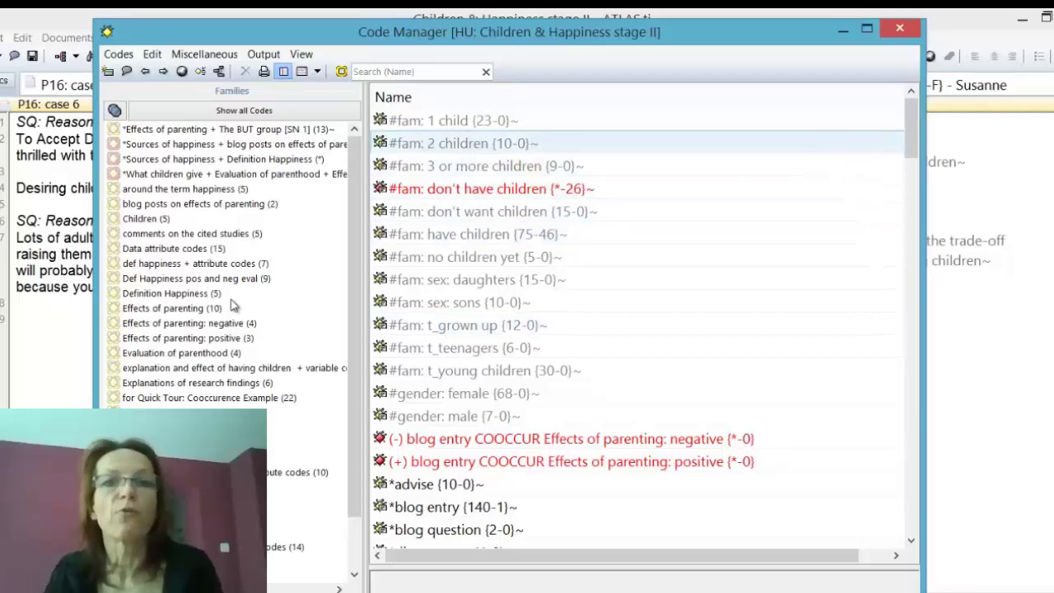
left_click_drag(911, 131, 910, 202)
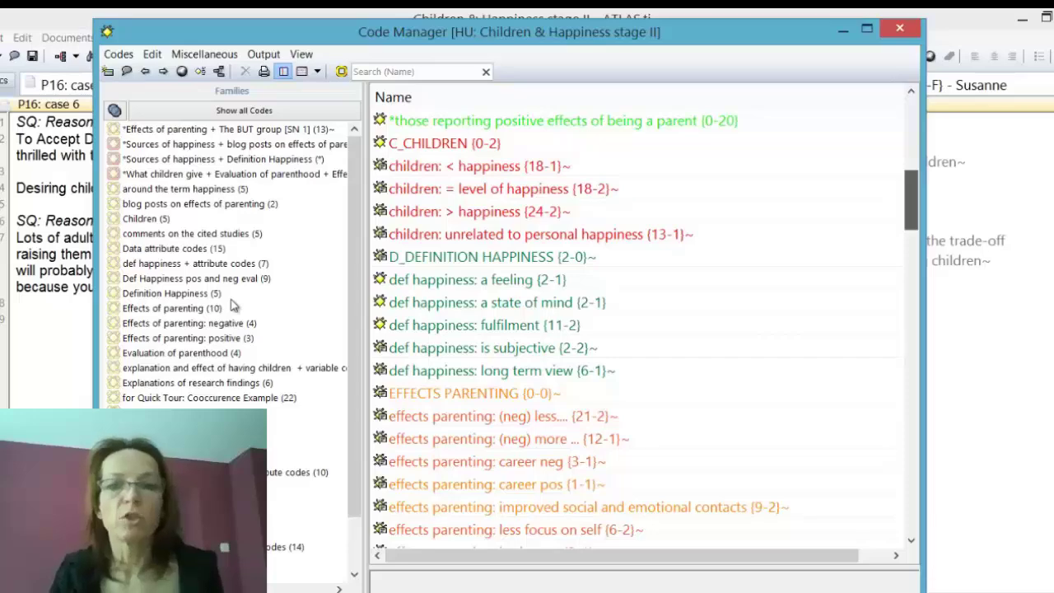
Close the Code Manager and check which analysis tools are available without opening any of them
key("alt+F4")
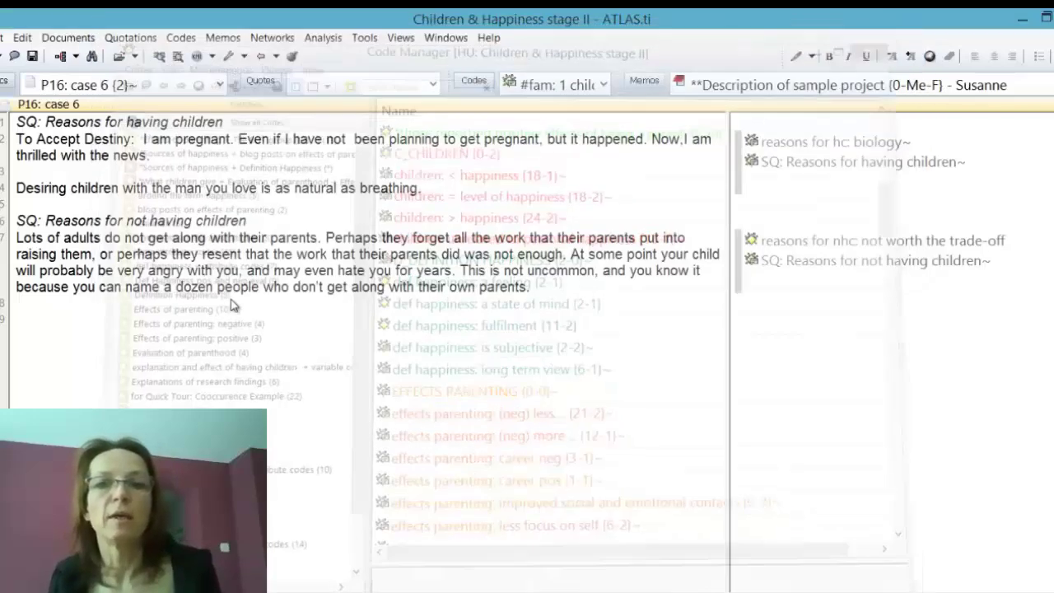
key("alt+a")
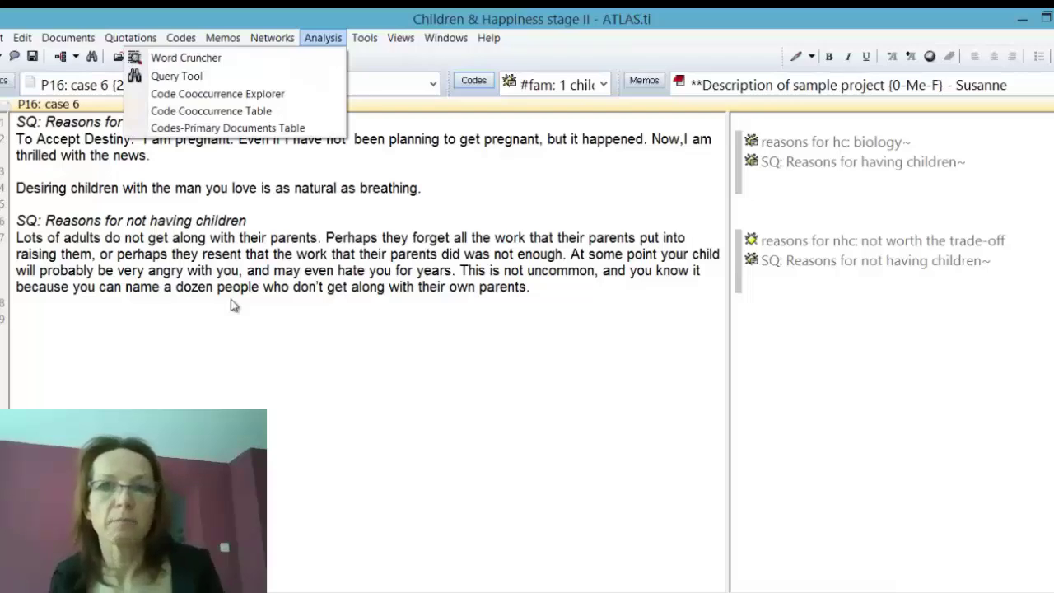
left_click(233, 304)
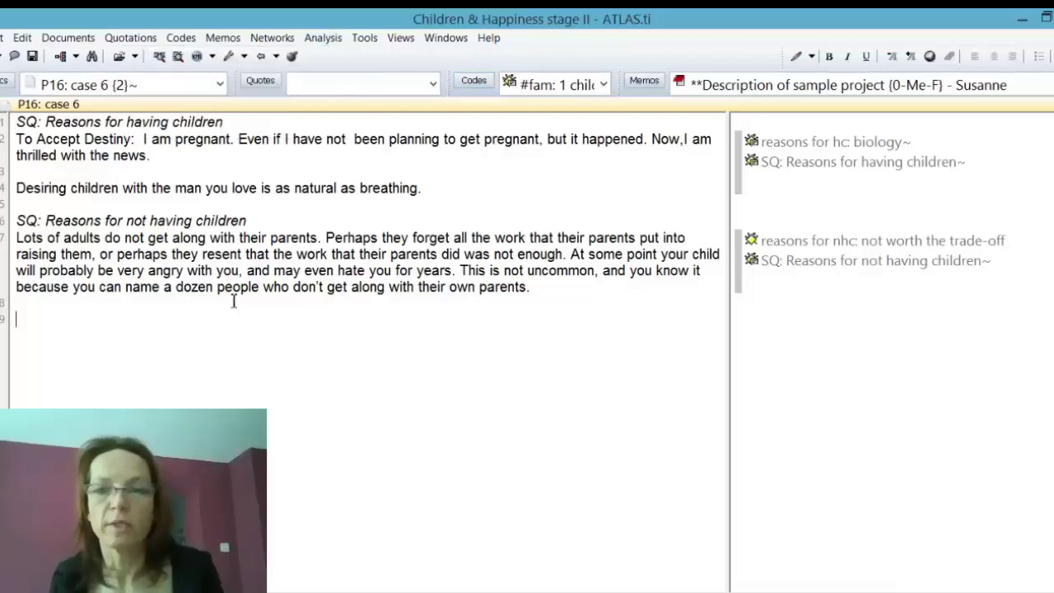